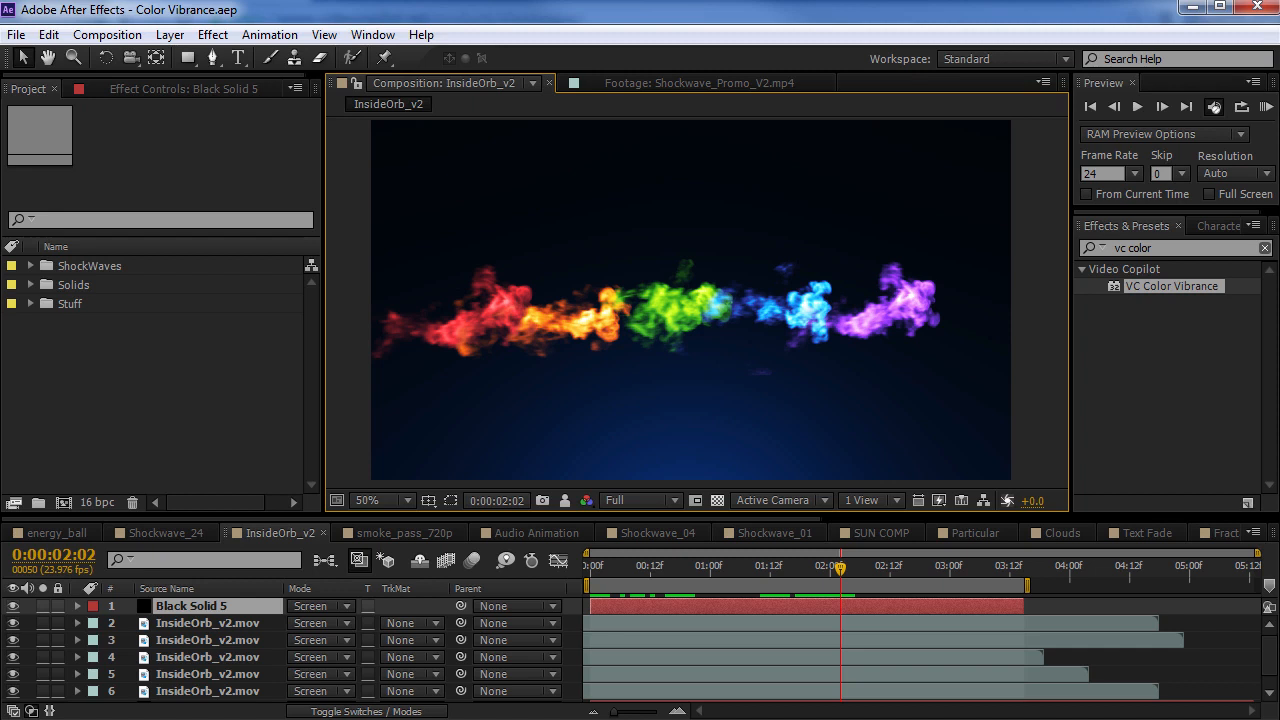
Examine the multicoloured smoke in the InsideOrb_v2 composition at 100% magnification
scroll(576, 416, "up", 1)
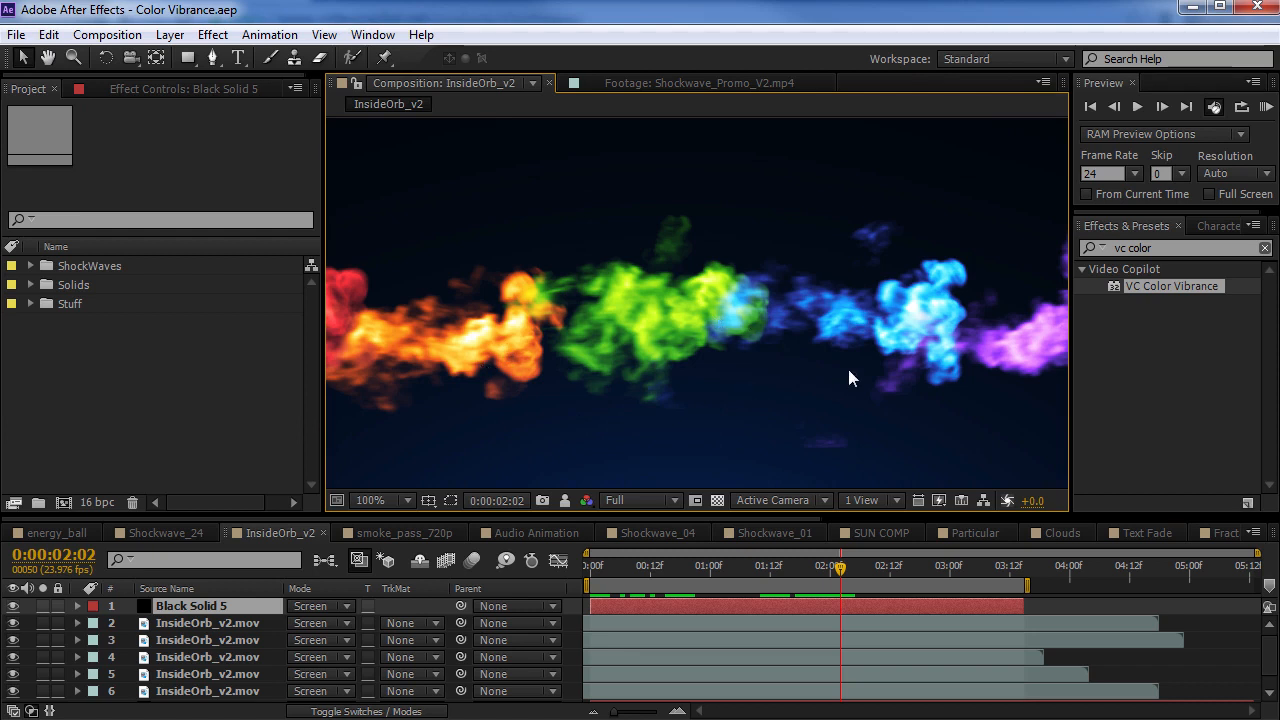
key("grave")
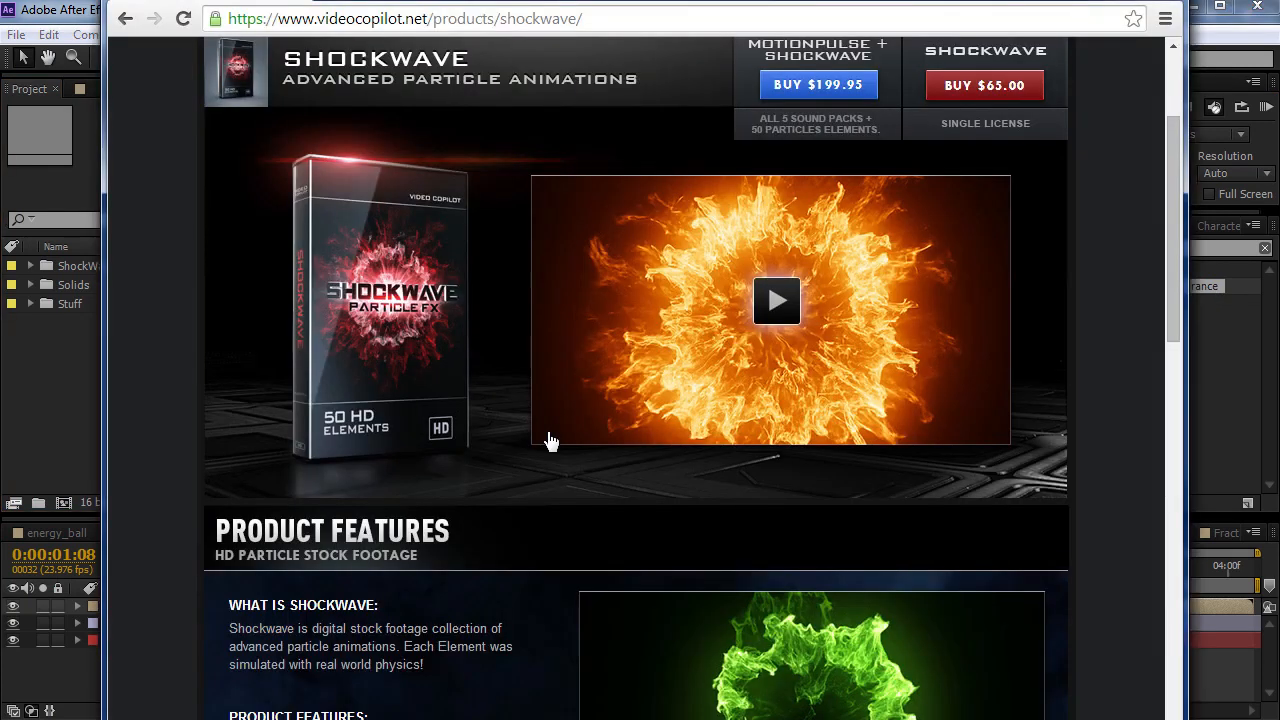
Switch from the browser back to After Effects and apply VC Color Vibrance to the ShockWave layer in the Shockwave_24 composition
left_click(63, 403)
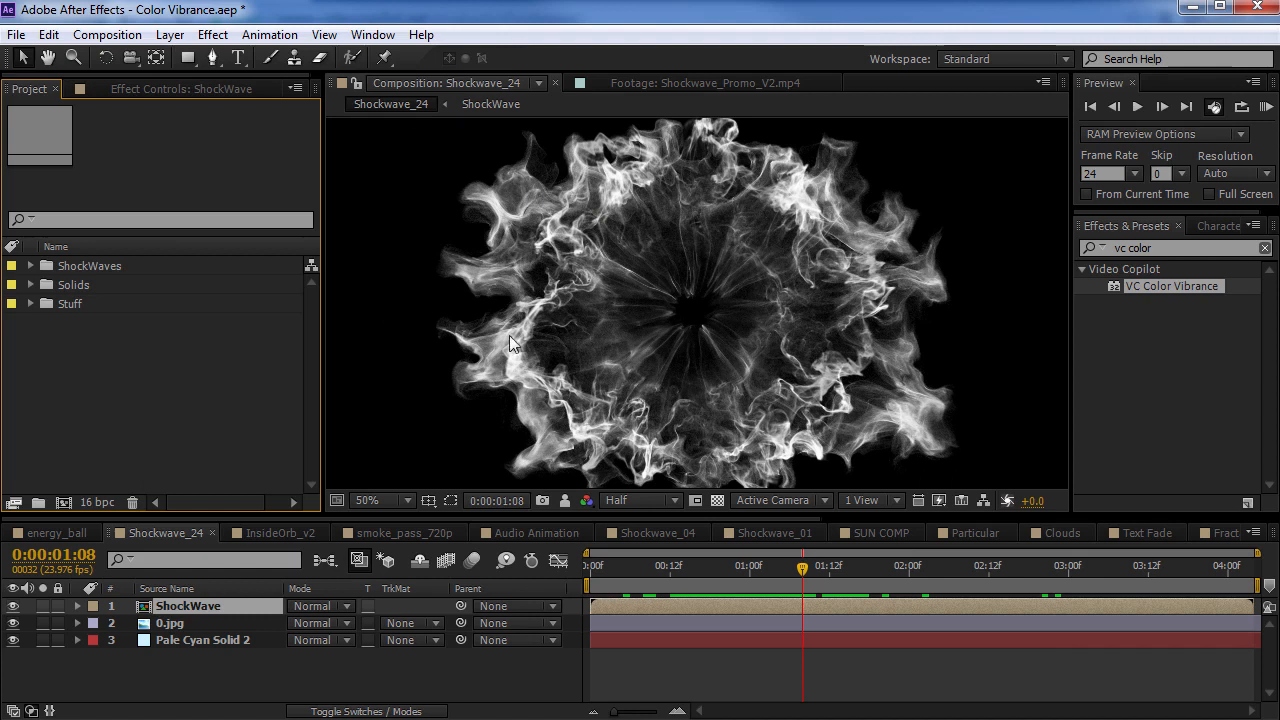
left_click_drag(755, 568, 853, 581)
left_click(718, 500)
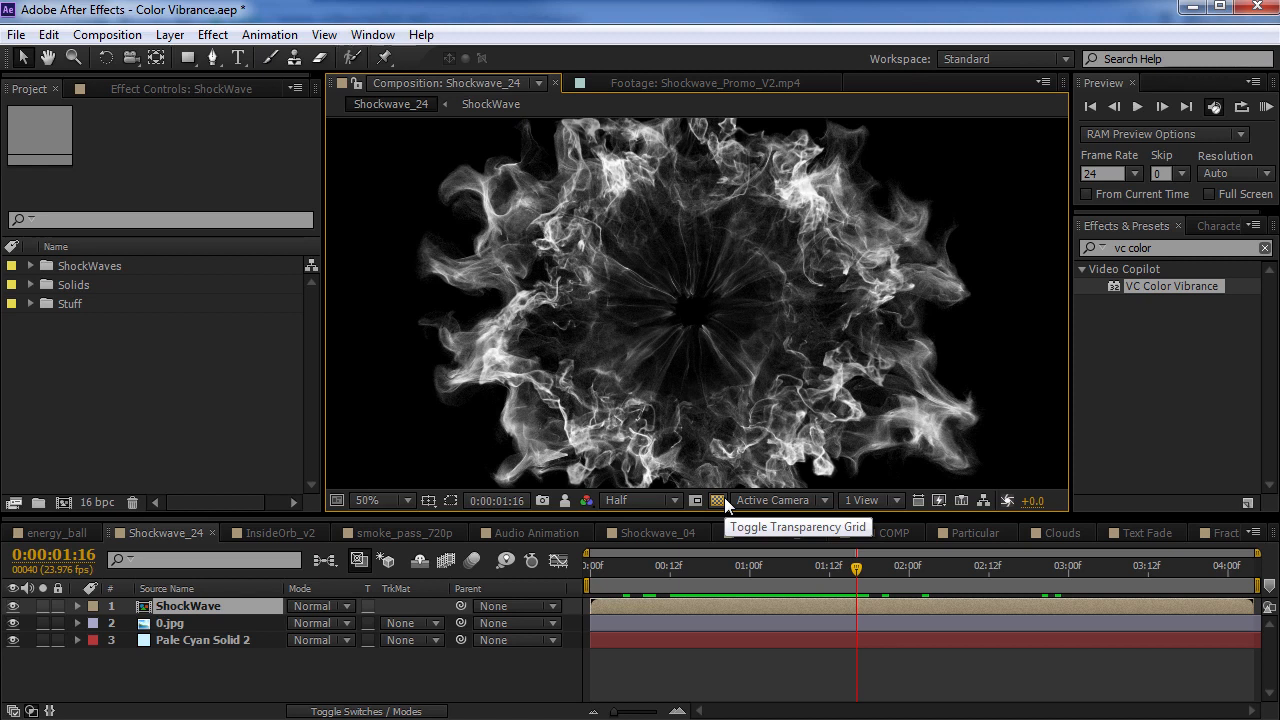
left_click(1205, 328)
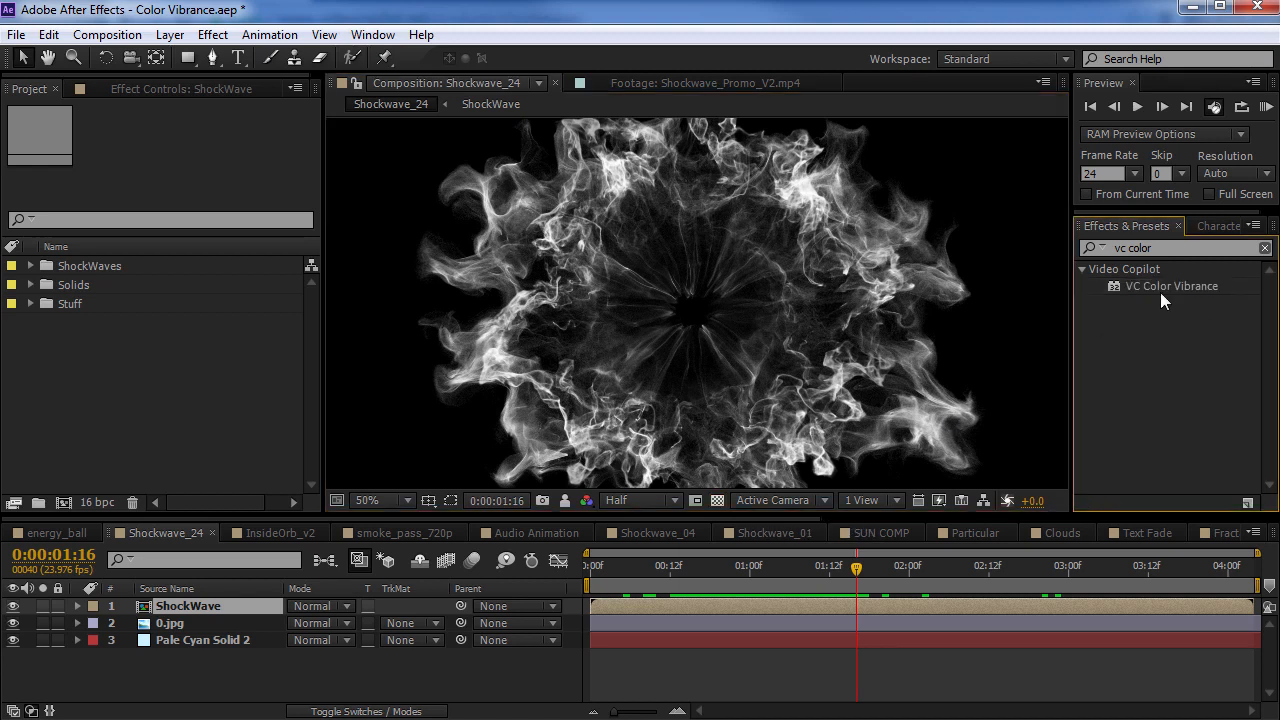
left_click_drag(1173, 294, 608, 267)
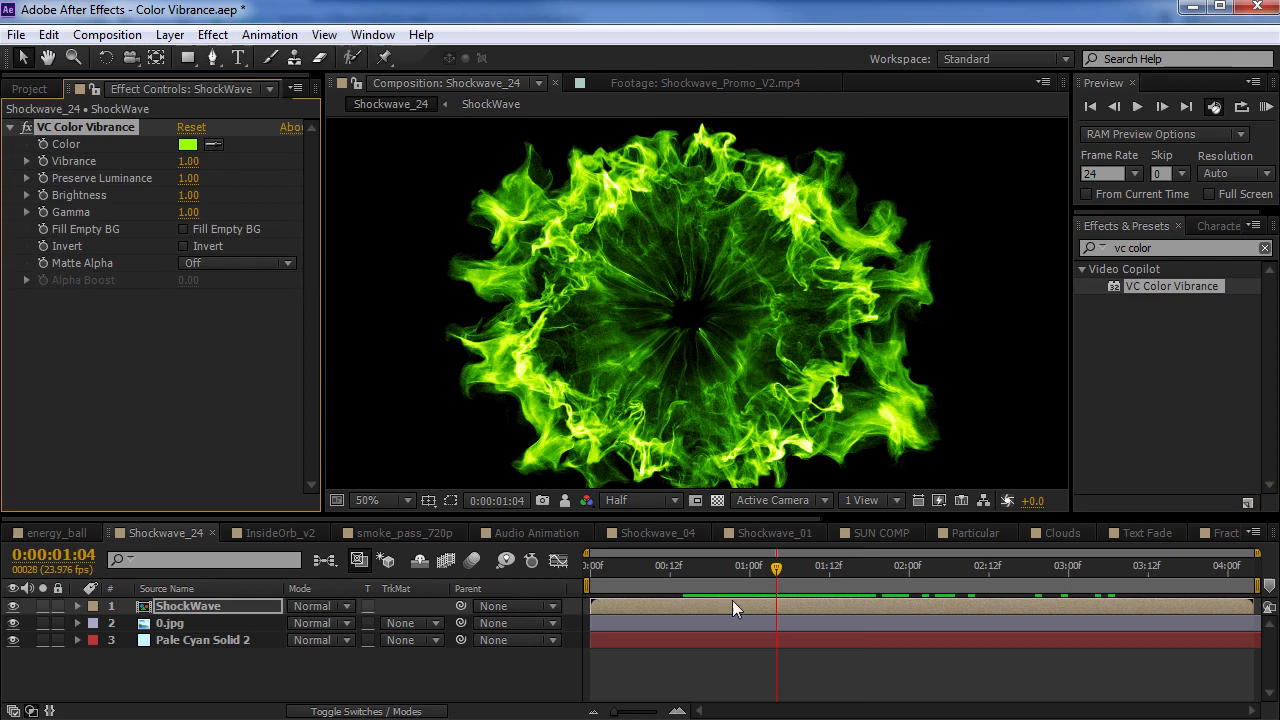
Try blue and green tints at about 0:00:01:12 and set the VC Color Vibrance colour to orange FF9600
left_click_drag(693, 563, 829, 592)
left_click(188, 144)
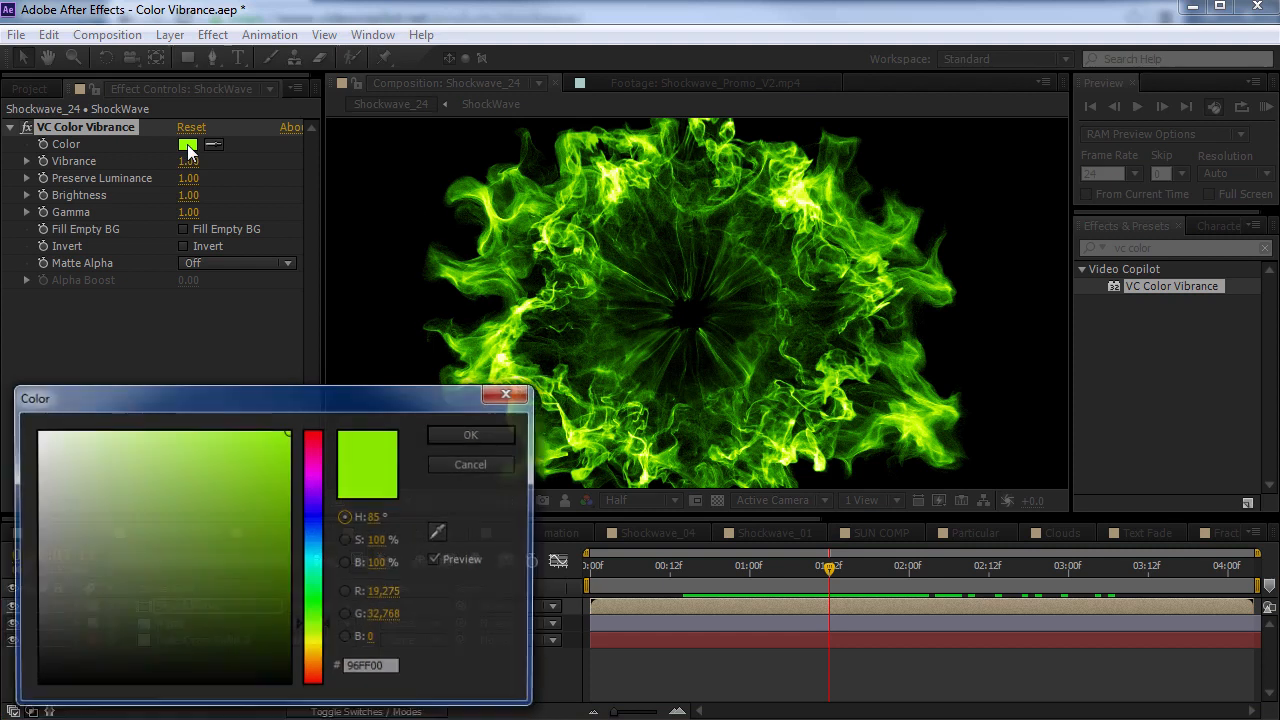
left_click(314, 542)
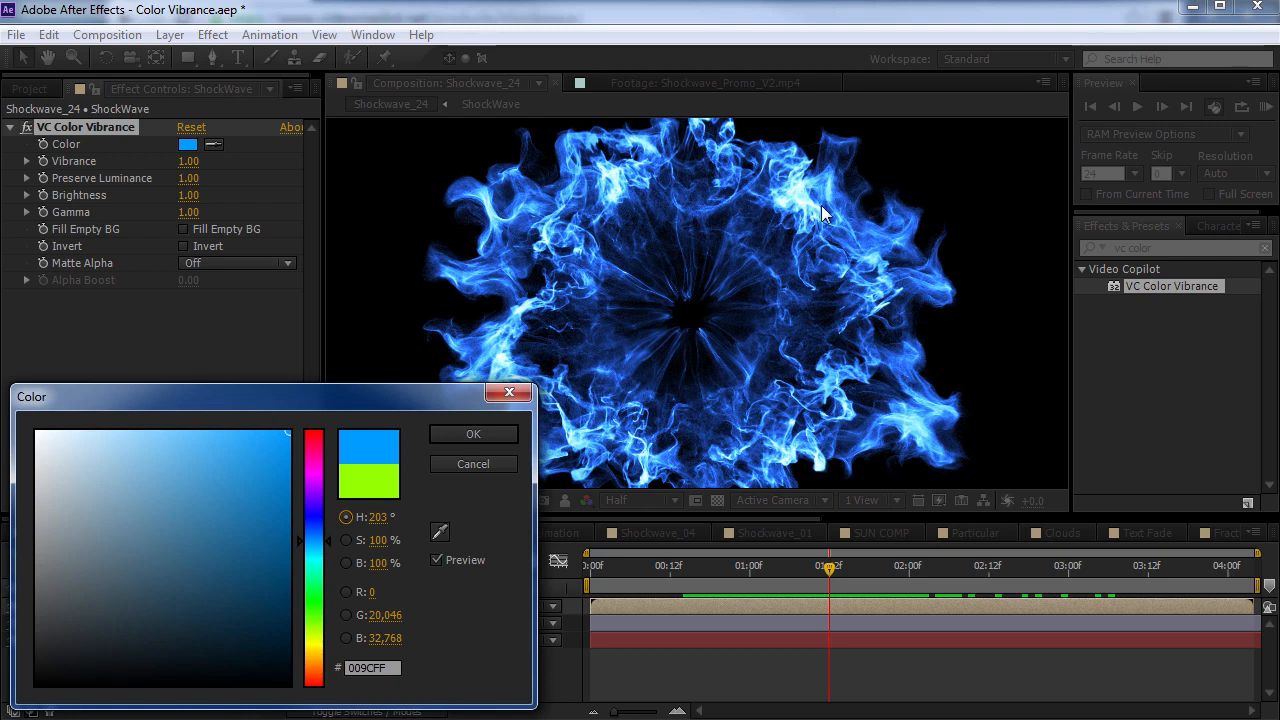
left_click_drag(314, 565, 316, 635)
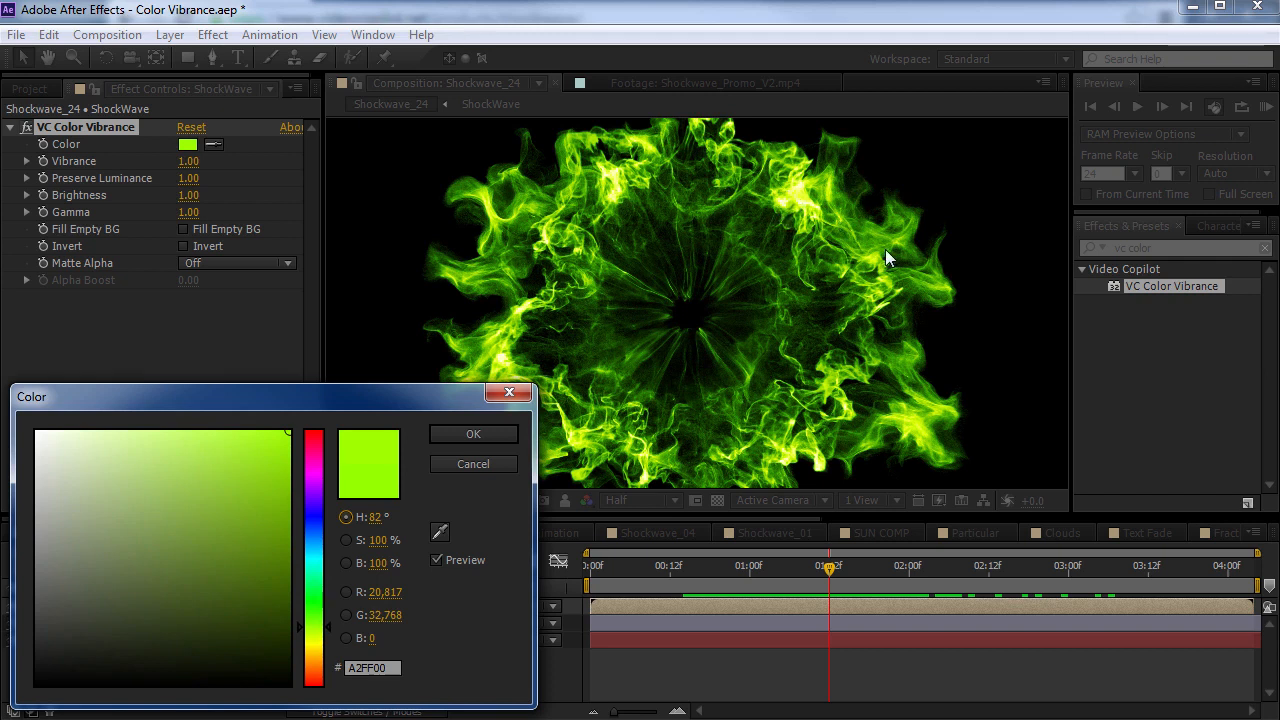
left_click(315, 671)
left_click_drag(316, 678, 318, 667)
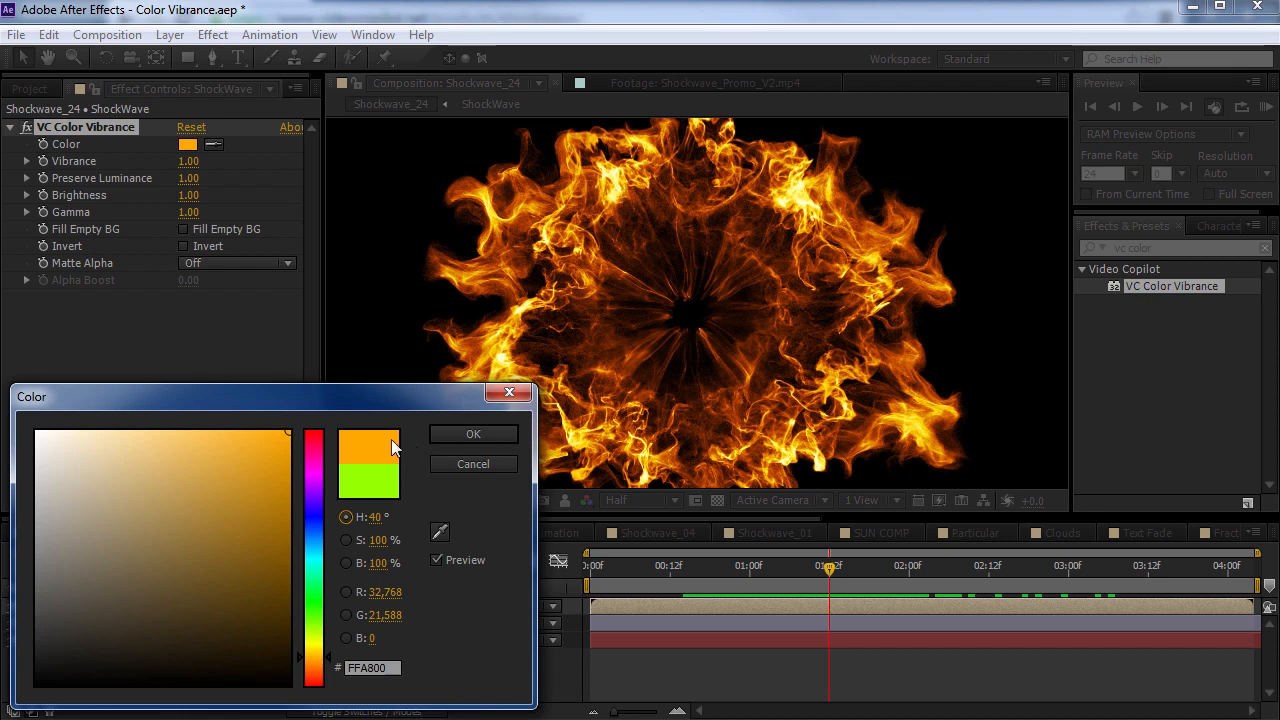
left_click(313, 664)
left_click(313, 660)
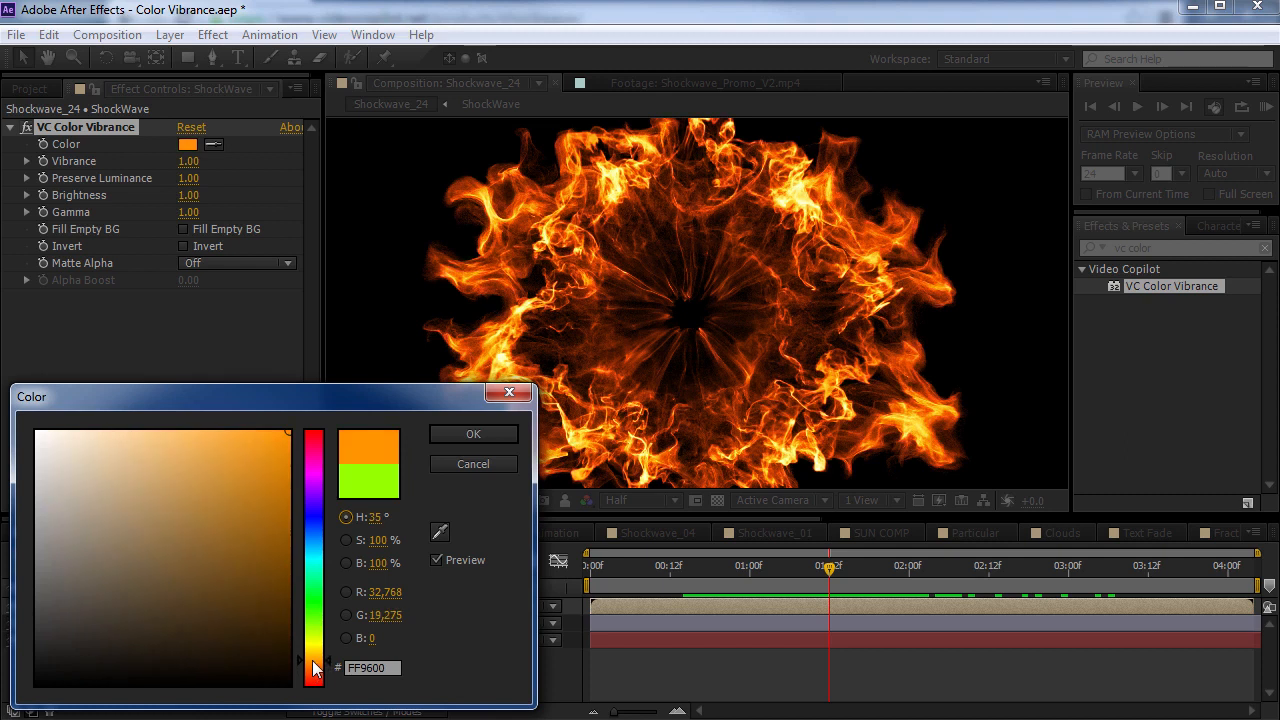
left_click(496, 433)
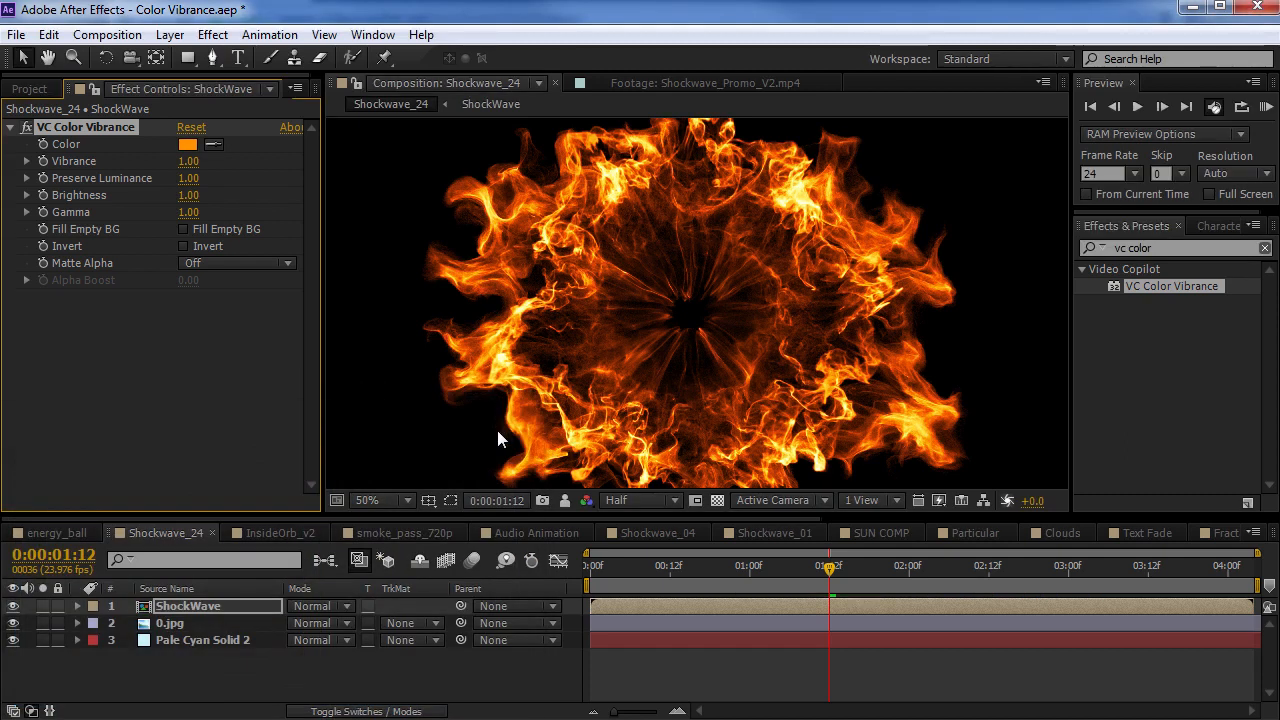
Disable VC Color Vibrance on the ShockWave layer and add a Curves effect for comparison
left_click(25, 128)
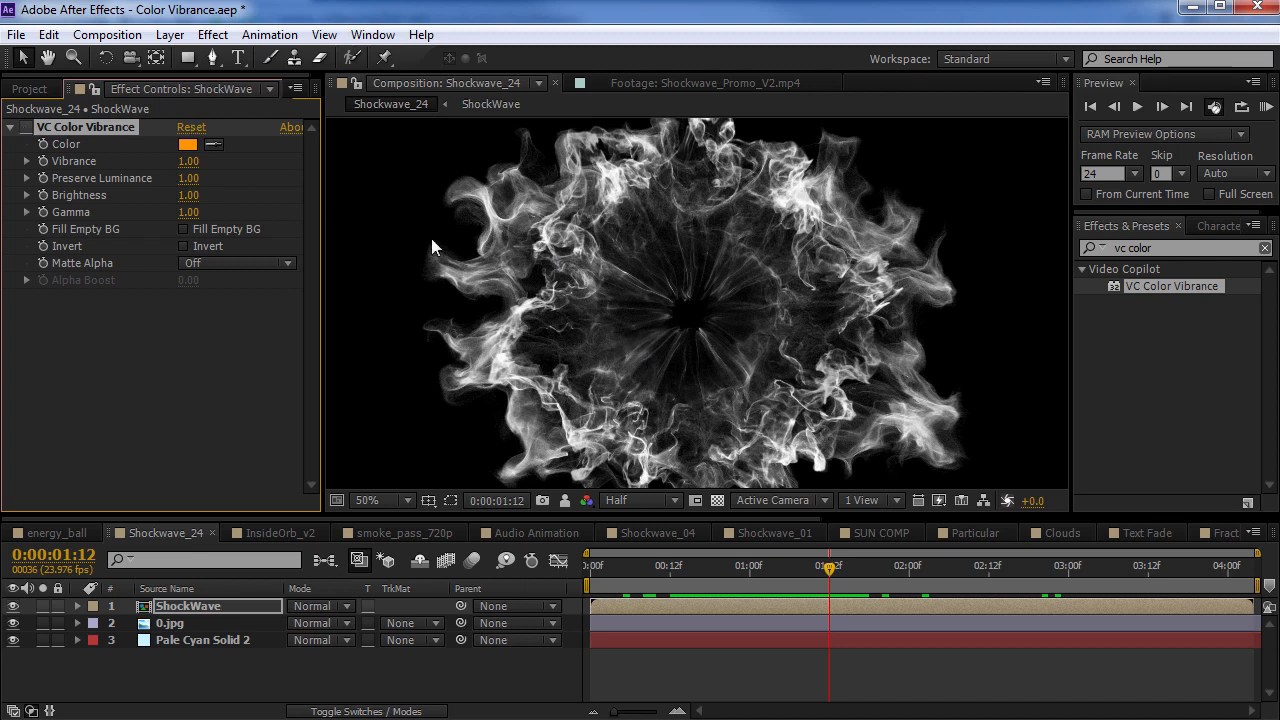
left_click(212, 34)
mouse_move(305, 222)
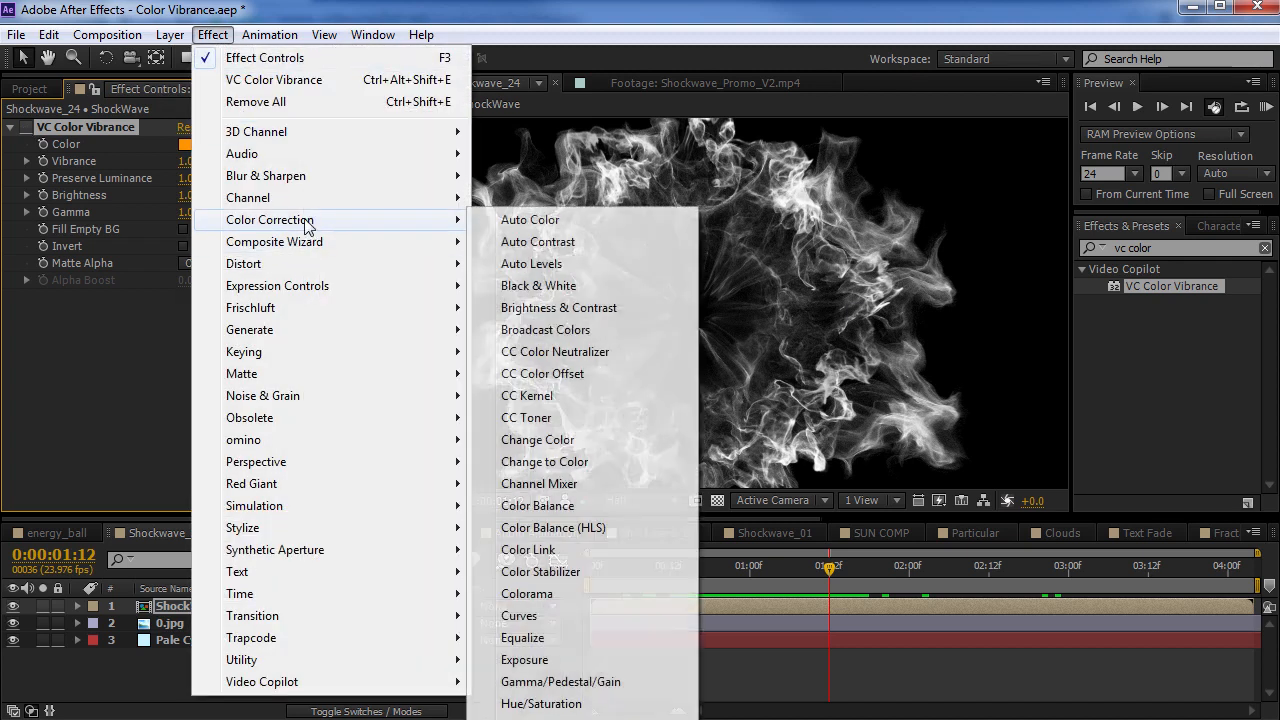
left_click(517, 615)
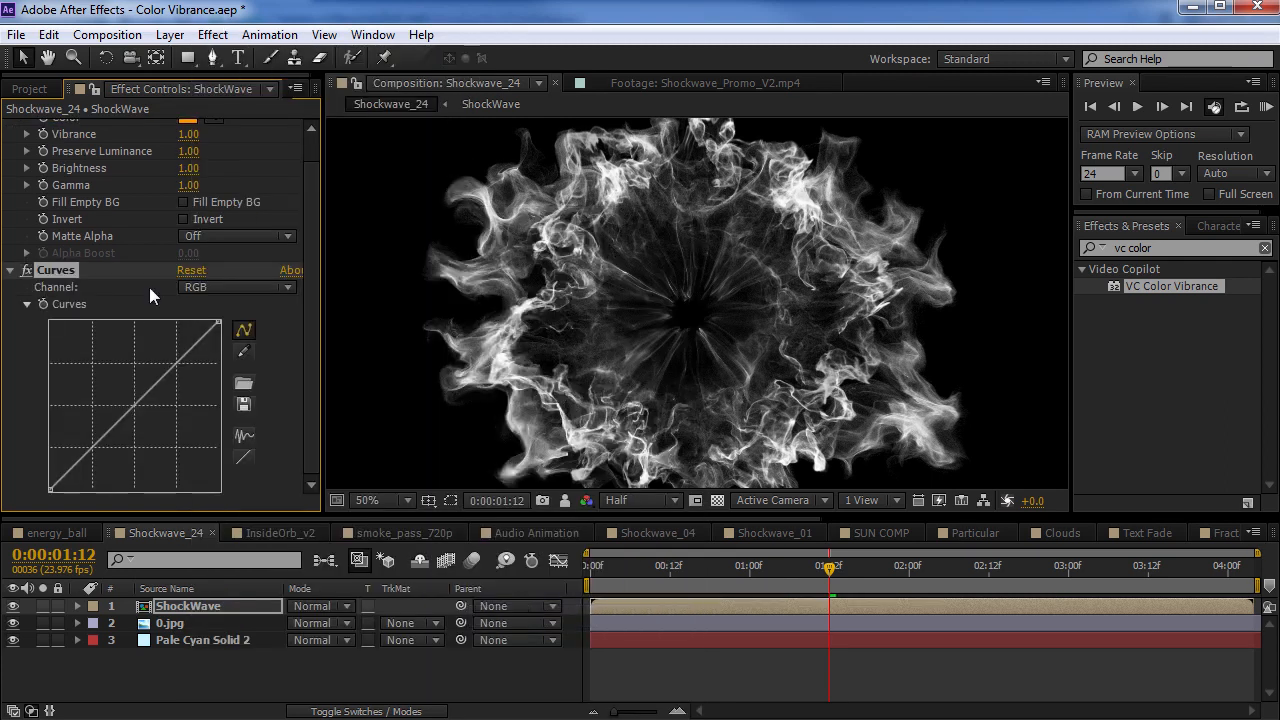
Tint the shockwave orange with Curves by adjusting the Red channel and bending the Blue channel curve downward
left_click(206, 287)
left_click(230, 331)
left_click_drag(108, 414, 159, 446)
left_click(204, 287)
left_click(222, 374)
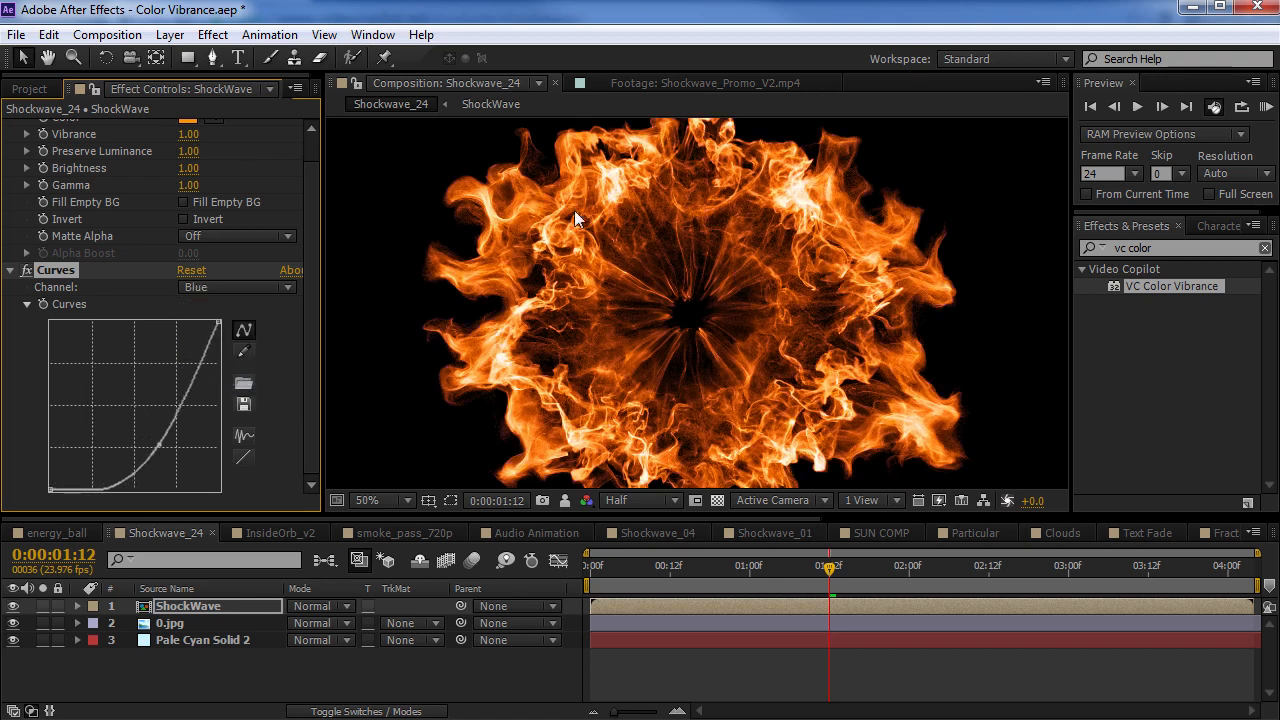
Shape the Green channel curve into an S by raising its upper part and lowering its lower part
left_click(222, 287)
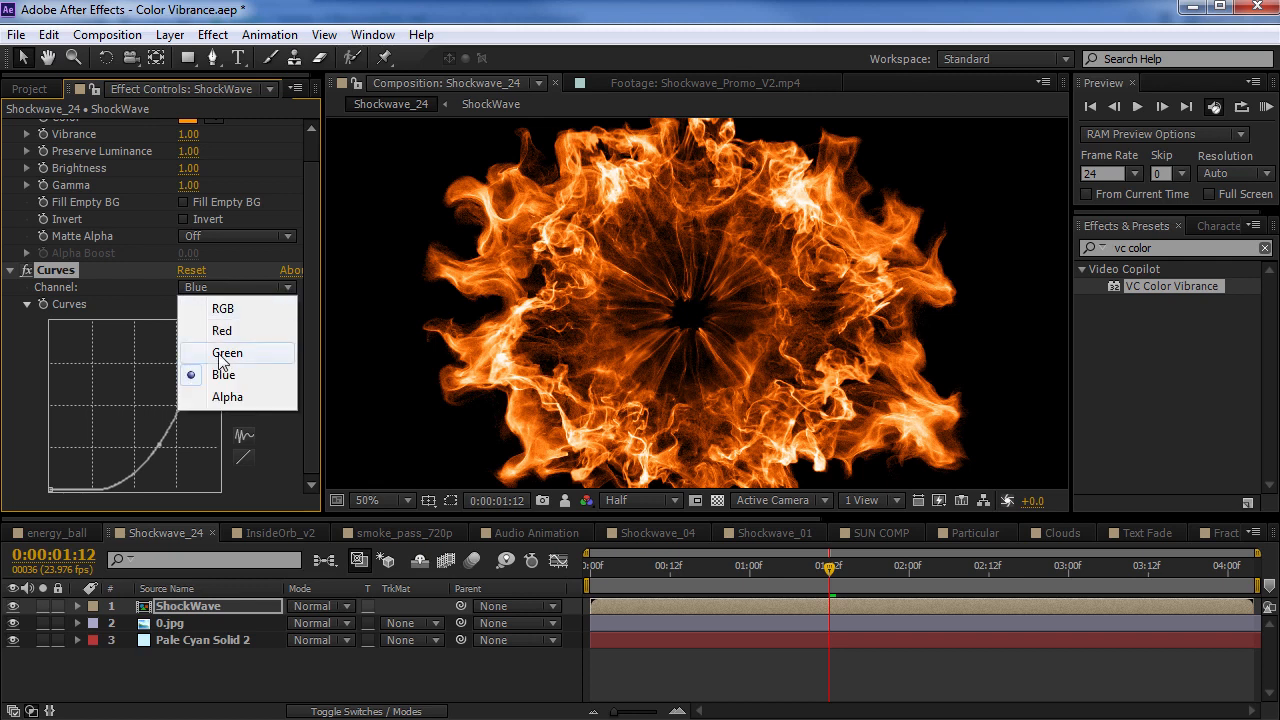
left_click(226, 358)
left_click_drag(152, 389, 148, 375)
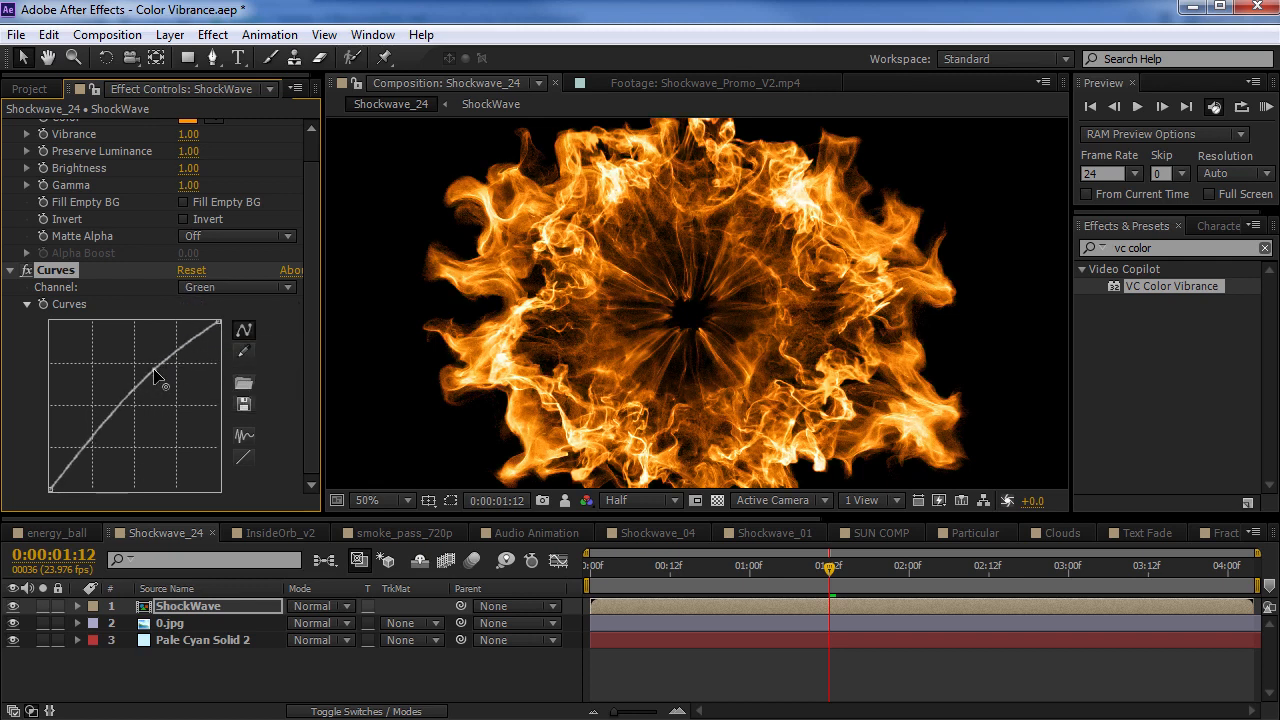
mouse_move(100, 431)
left_mouse_down()
mouse_move(110, 447)
mouse_move(102, 440)
left_mouse_up()
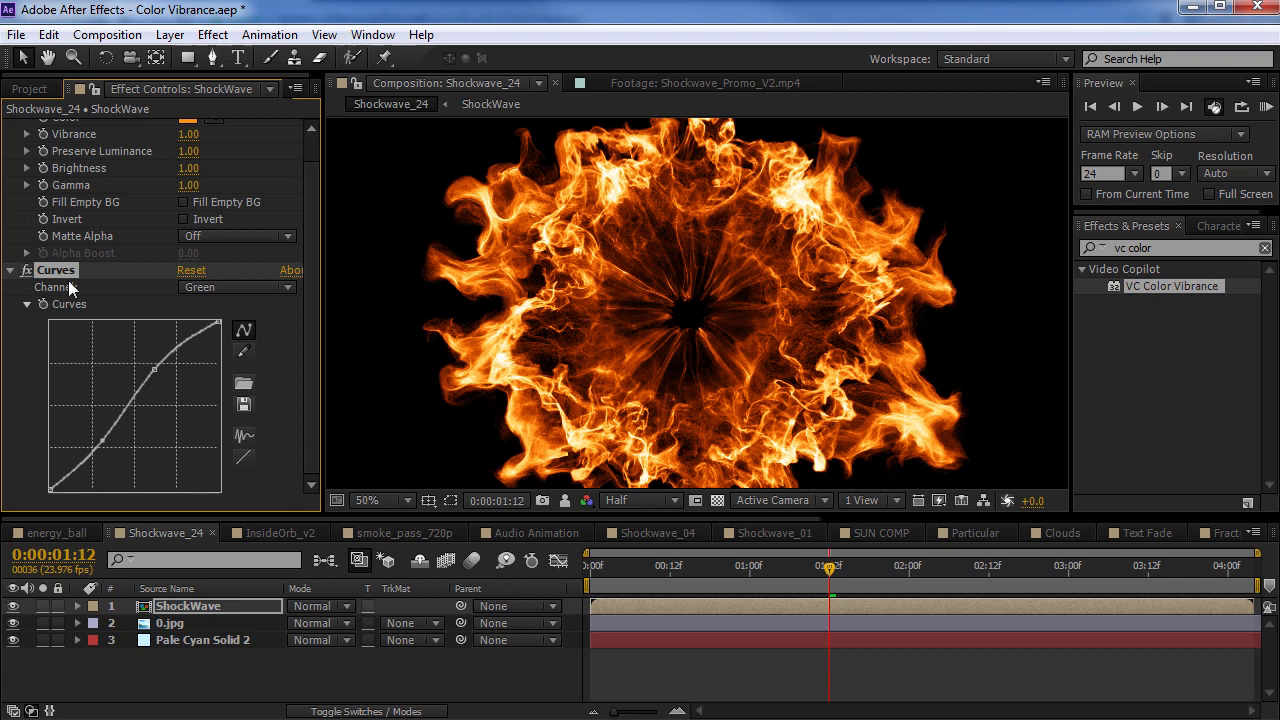
left_click_drag(155, 374, 156, 366)
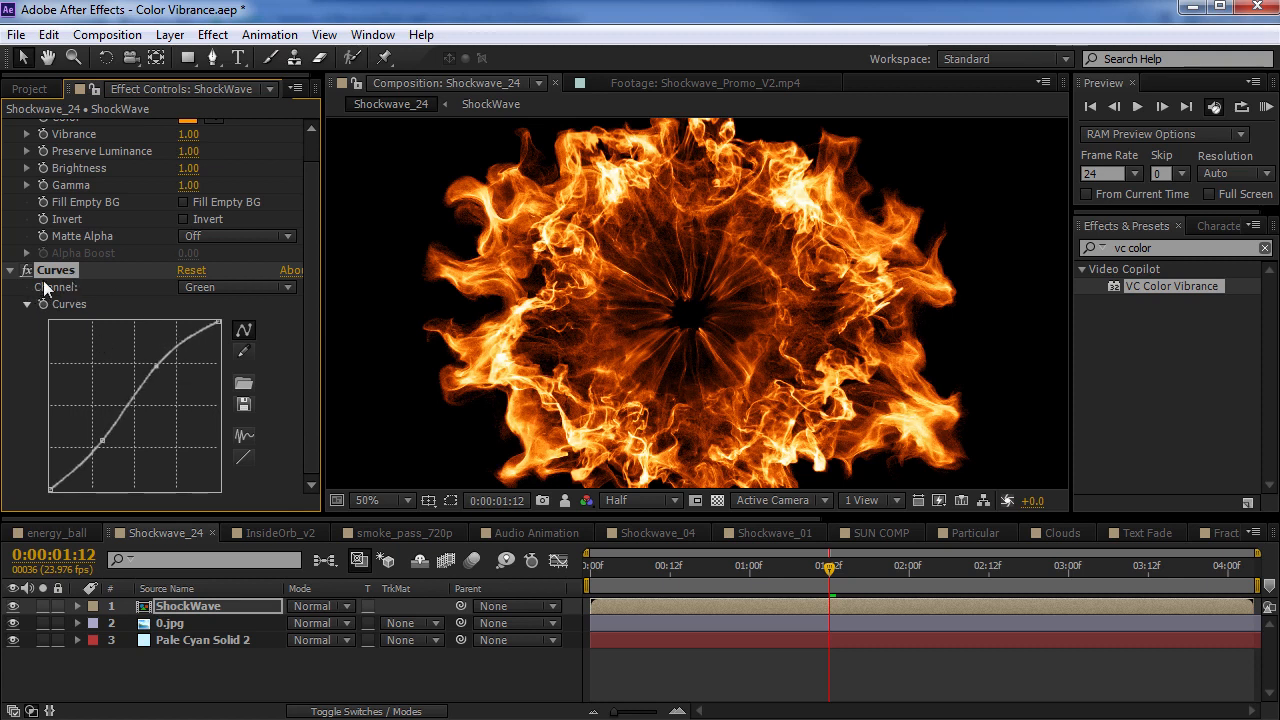
Delete the Curves effect and add Hue/Saturation to the ShockWave layer, with VC Color Vibrance disabled
key("Delete")
left_click(25, 127)
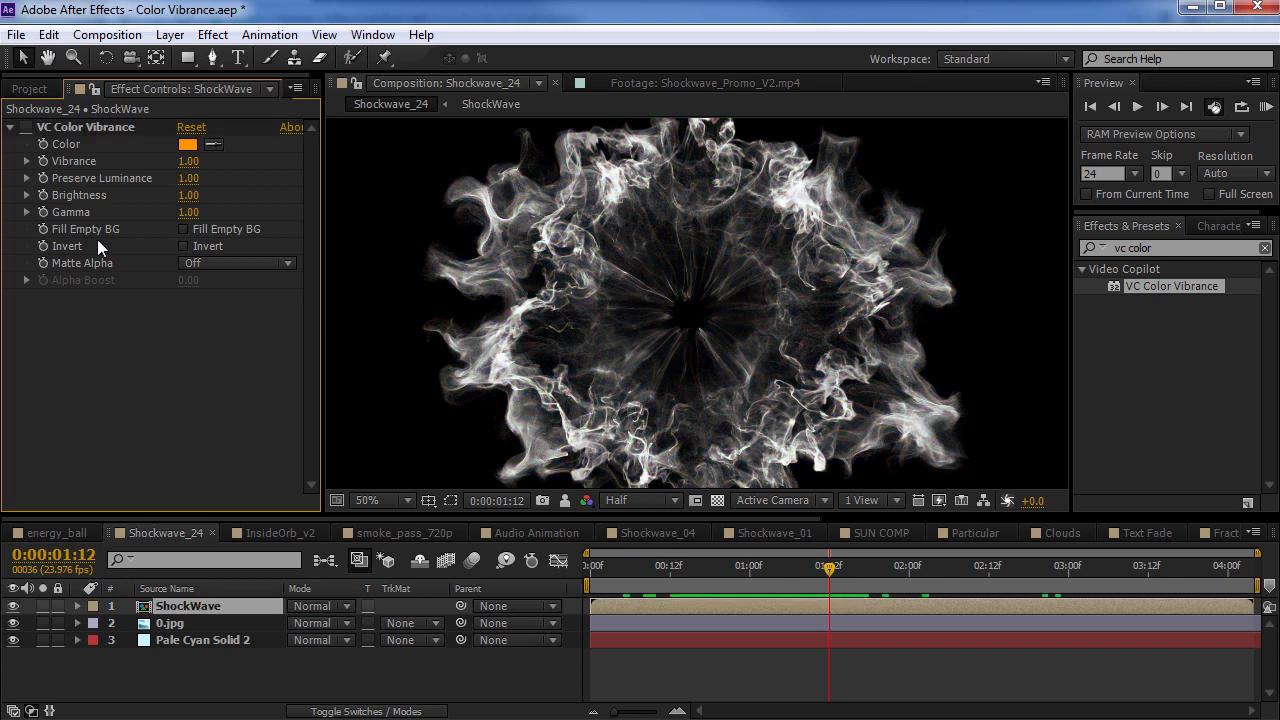
left_click(212, 34)
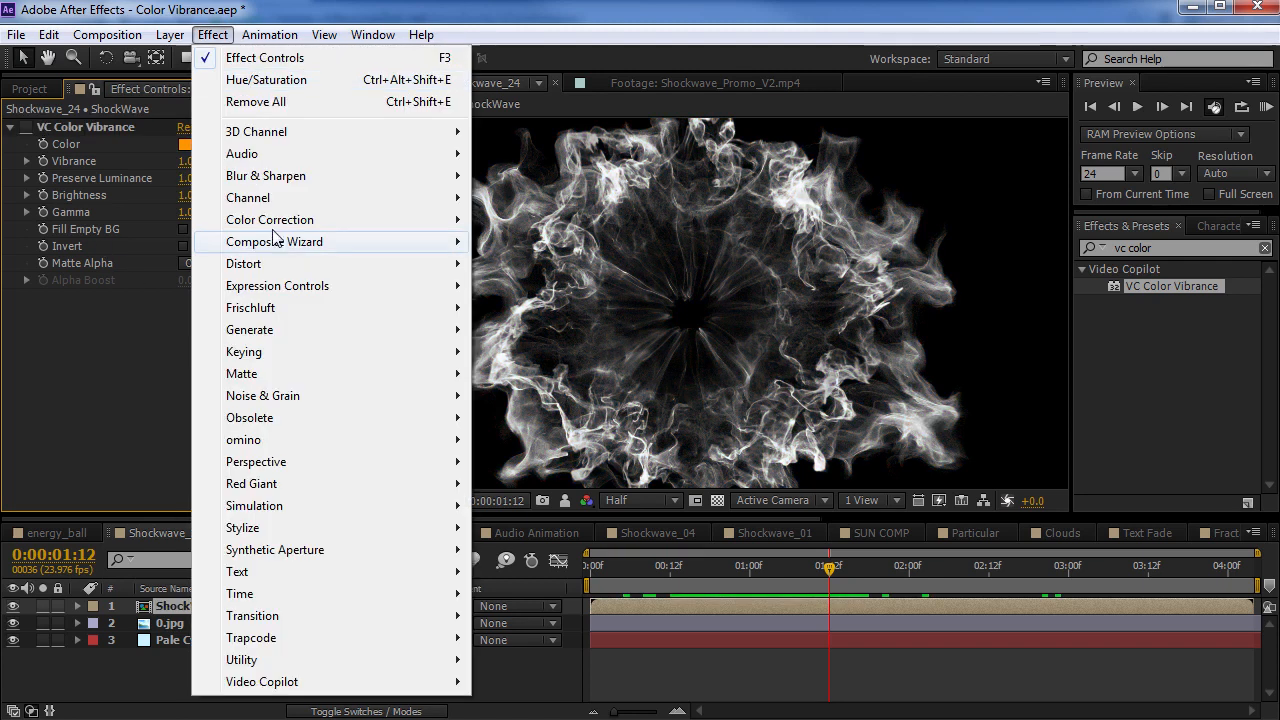
mouse_move(290, 220)
left_click(541, 703)
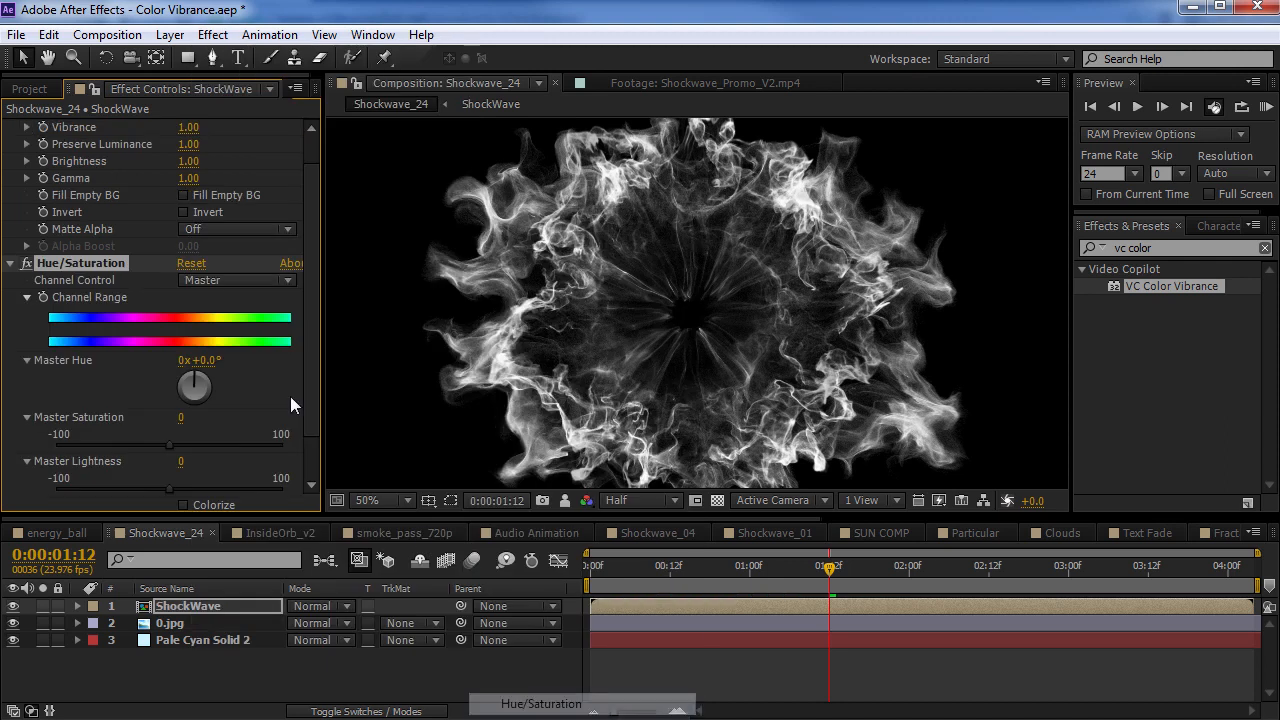
Enable Colorize in Hue/Saturation, set Colorize Hue to 15° and Colorize Saturation to 90, and inspect the tinted flames up close
scroll(258, 387, "down", 1)
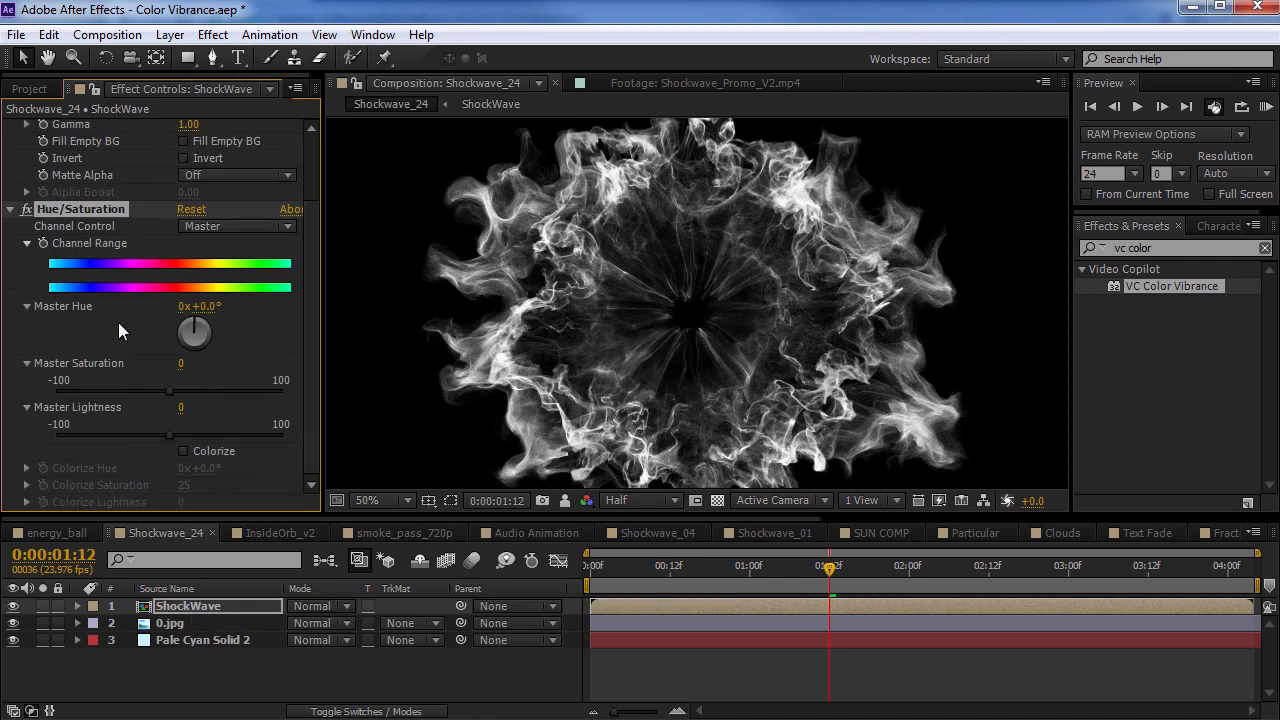
left_click(183, 451)
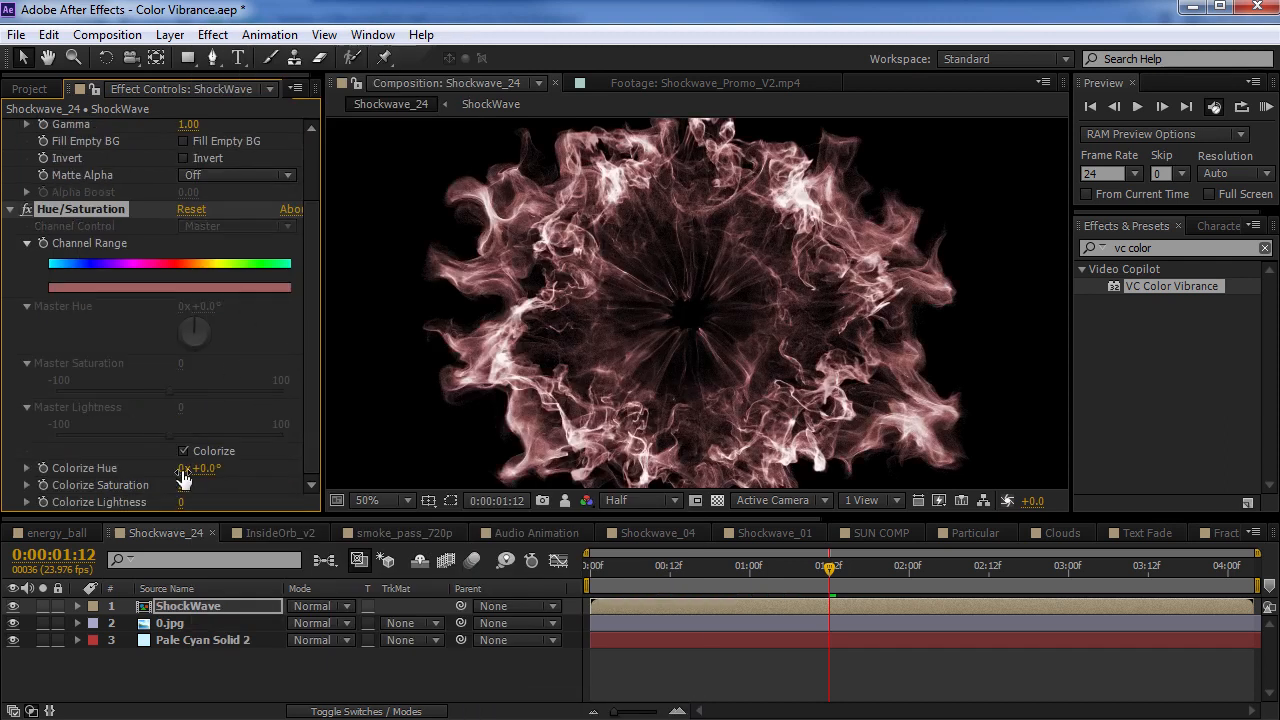
left_click_drag(183, 485, 222, 468)
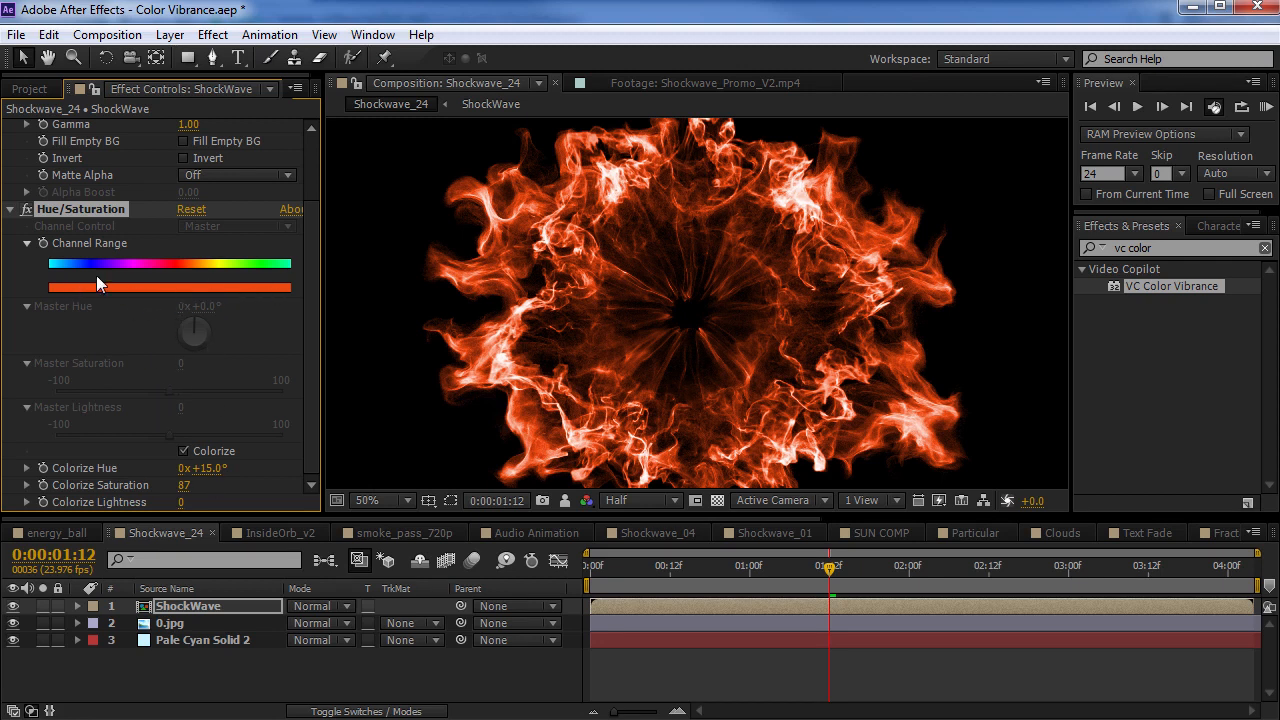
left_click_drag(182, 486, 200, 486)
key("h")
left_click_drag(598, 252, 612, 275)
scroll(612, 341, "up", 1)
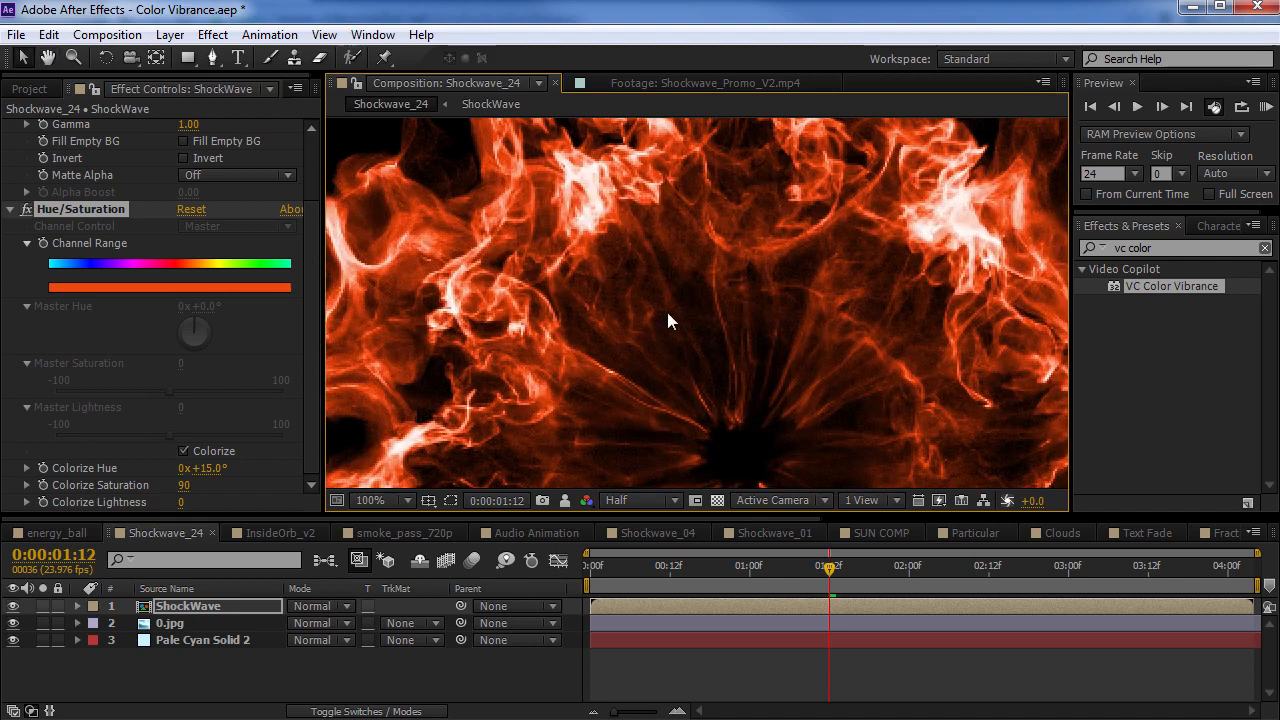
scroll(661, 324, "down", 1)
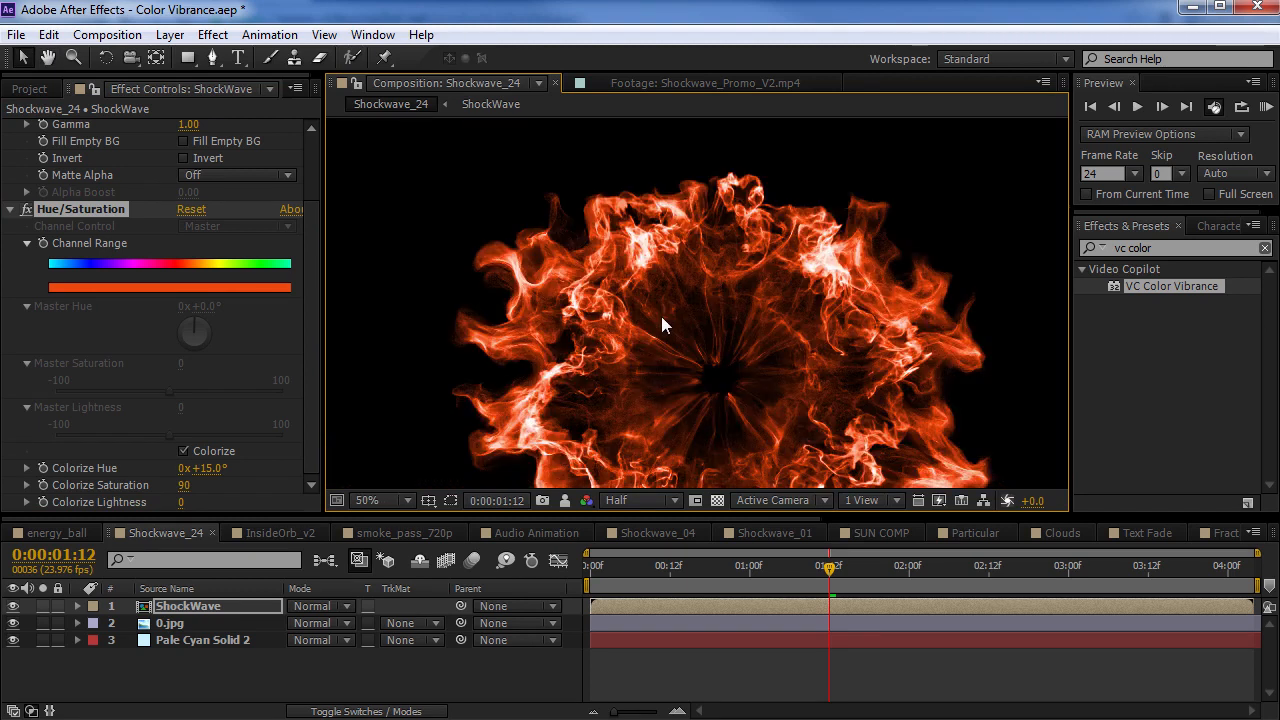
left_click_drag(721, 414, 699, 360)
Delete the Hue/Saturation effect and enable VC Color Vibrance again on the ShockWave layer
left_click(79, 207)
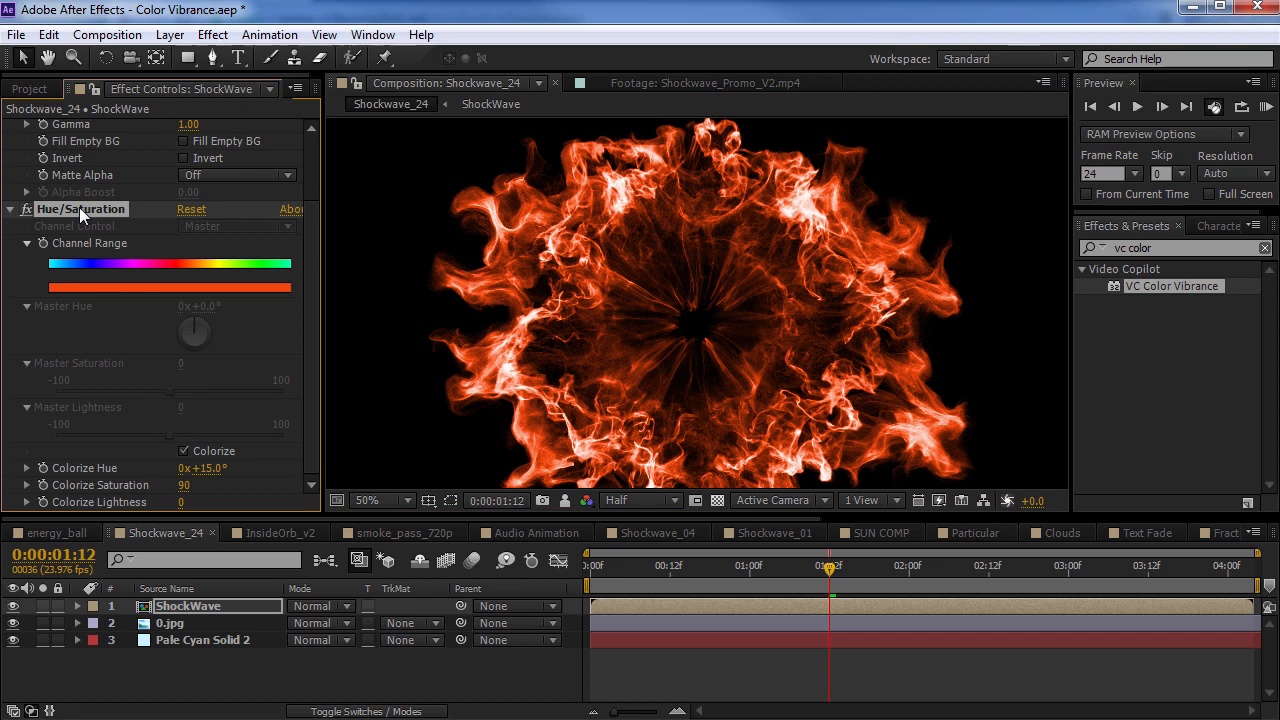
key("Delete")
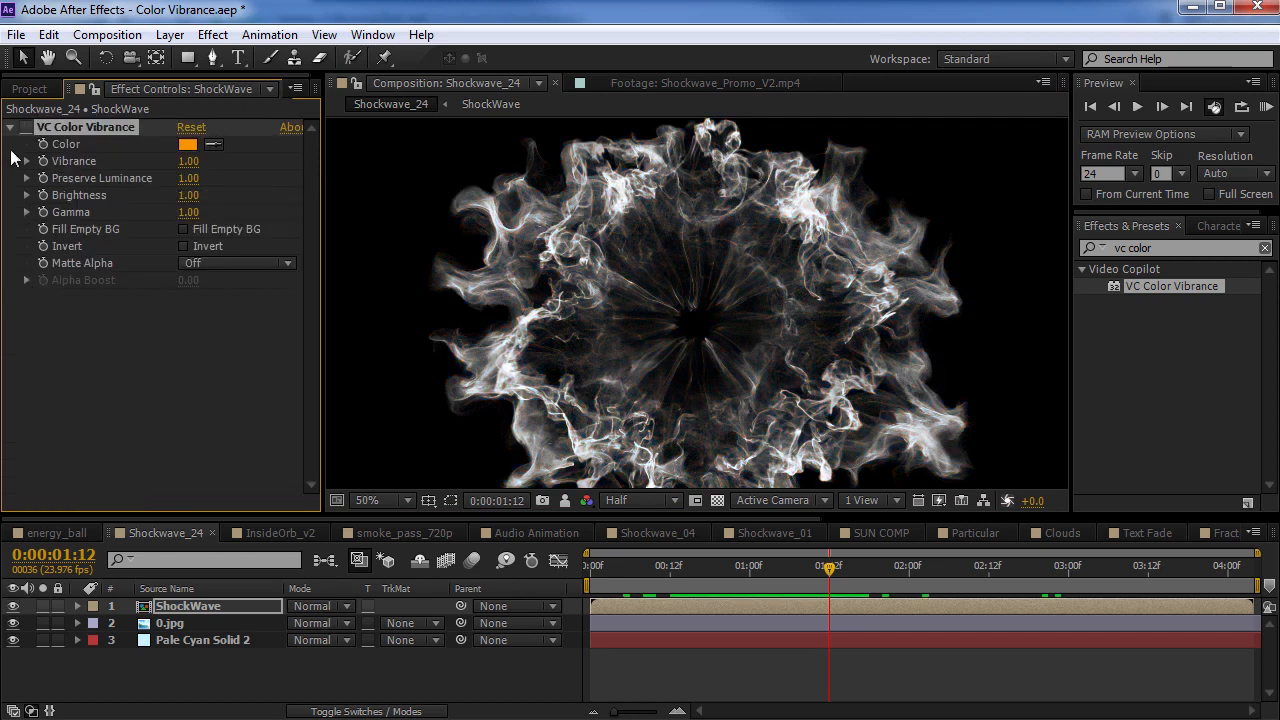
left_click(27, 127)
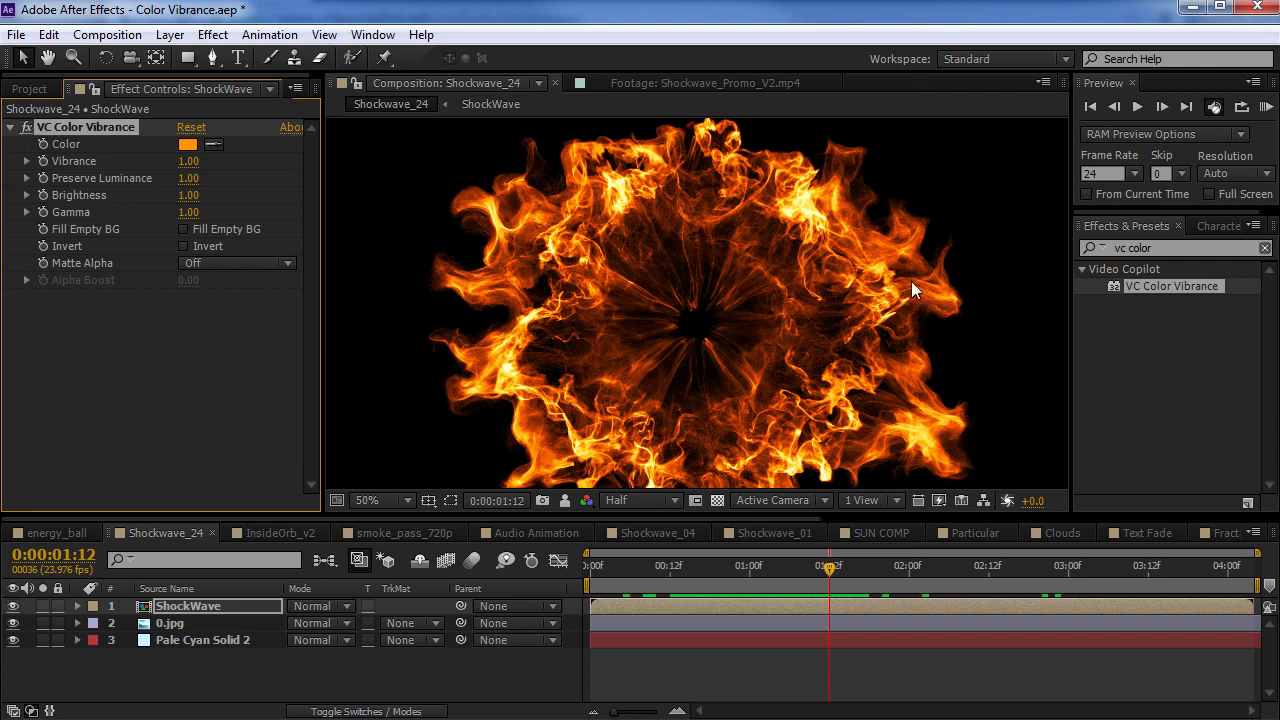
left_click(218, 177)
Try purple E400FF as the VC Color Vibrance colour and cancel the change
left_click(185, 146)
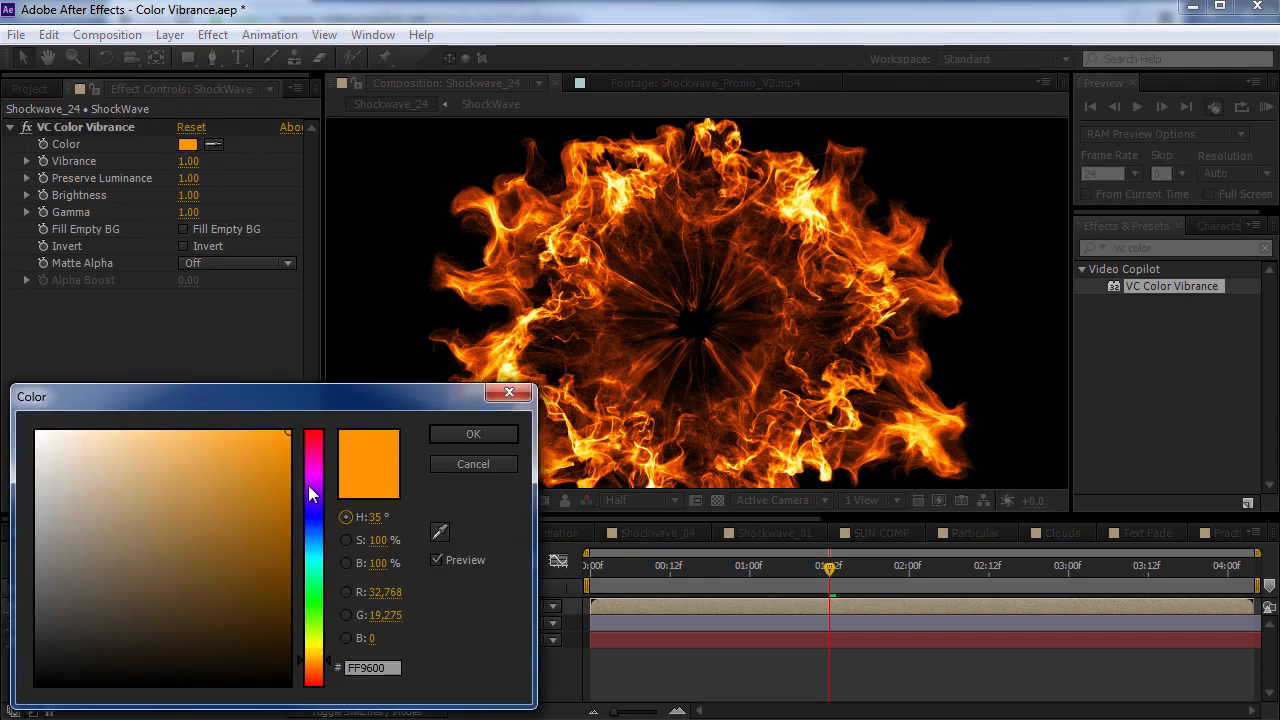
left_click(309, 484)
left_click_drag(311, 479, 310, 476)
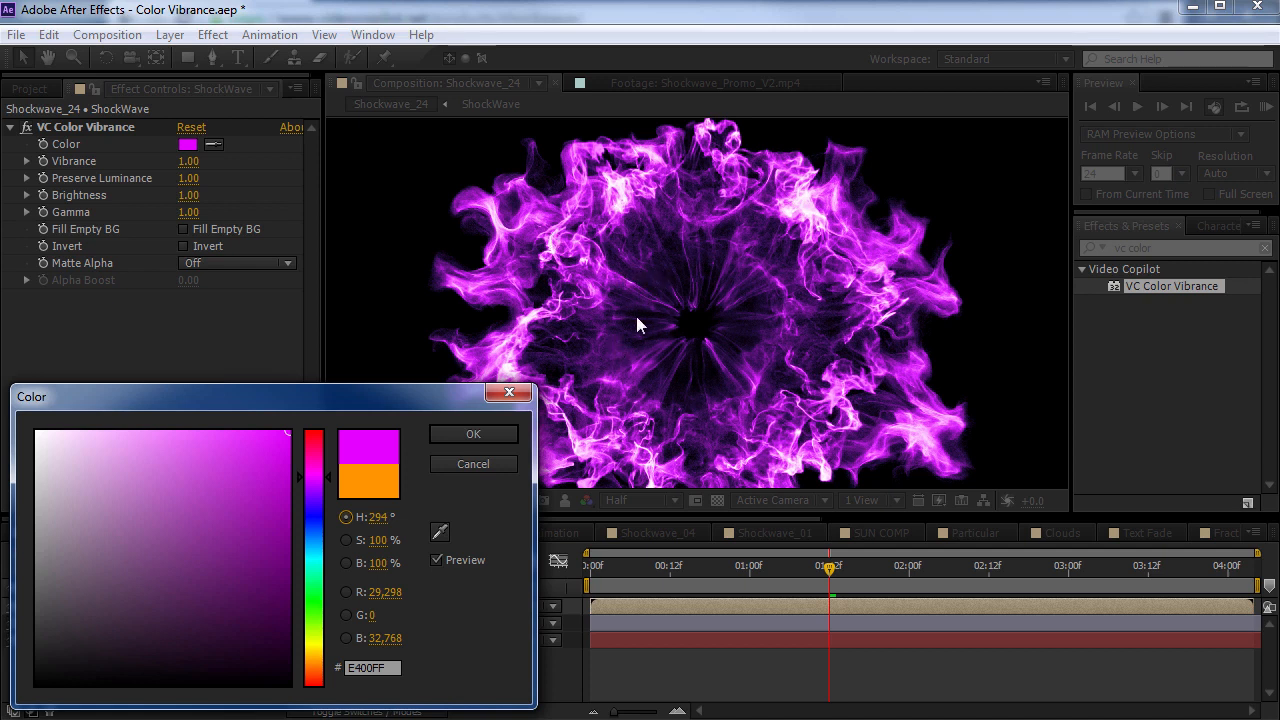
left_click_drag(318, 482, 476, 466)
left_click(476, 466)
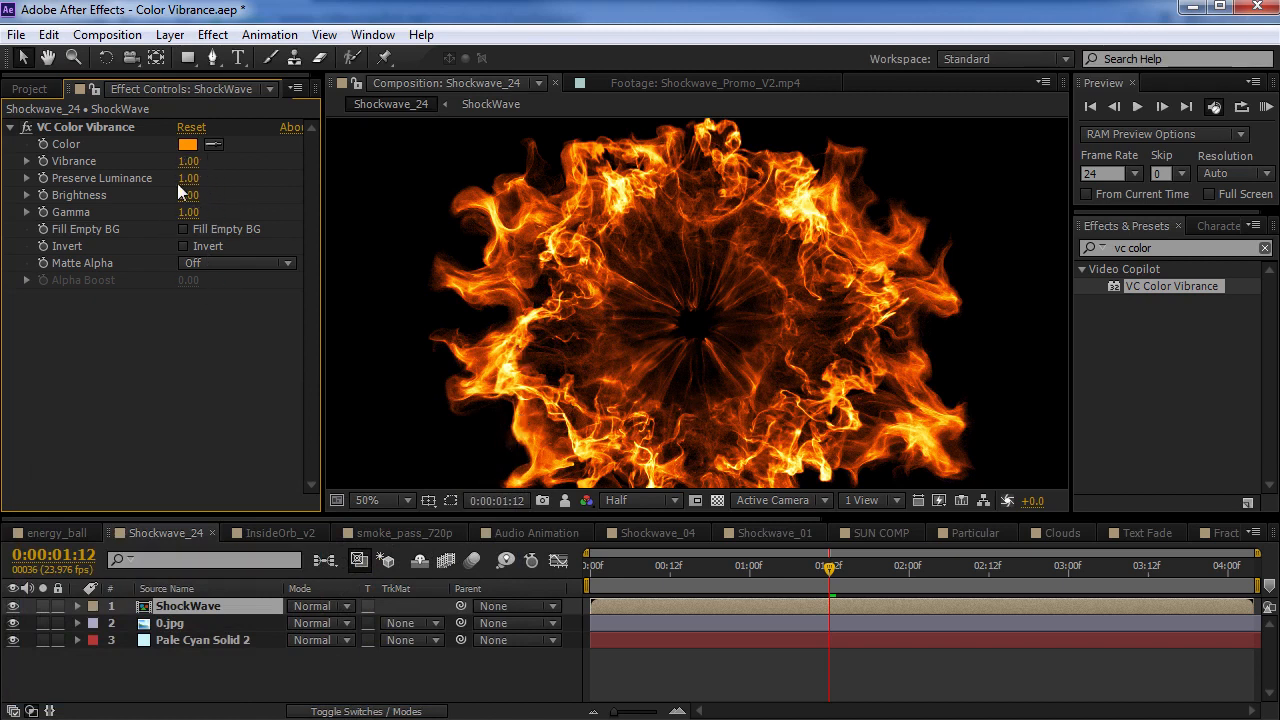
Set Vibrance to 1.23, Brightness to 1.44 and Gamma to 0.07 in VC Color Vibrance, and preview the frame at 0:00:01:01
left_click_drag(188, 161, 214, 170)
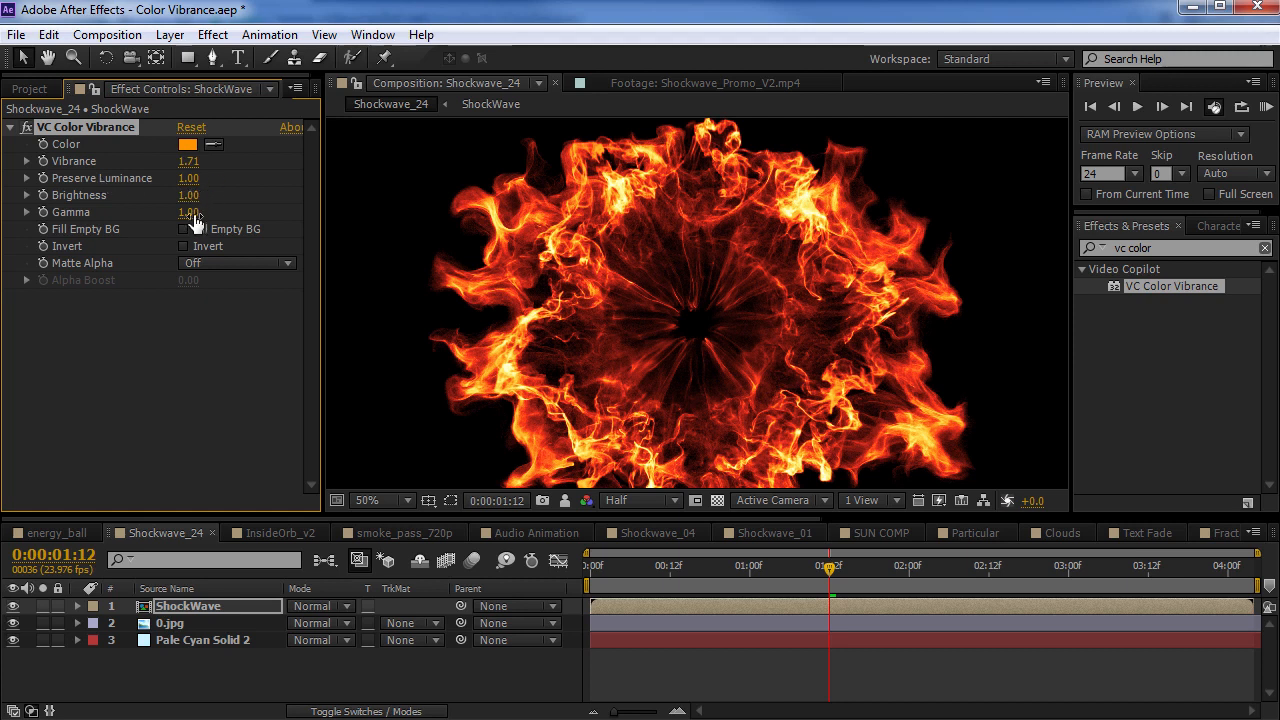
left_click_drag(188, 195, 152, 198)
left_click_drag(161, 213, 99, 223)
left_click_drag(189, 196, 130, 216)
left_click_drag(648, 566, 756, 566)
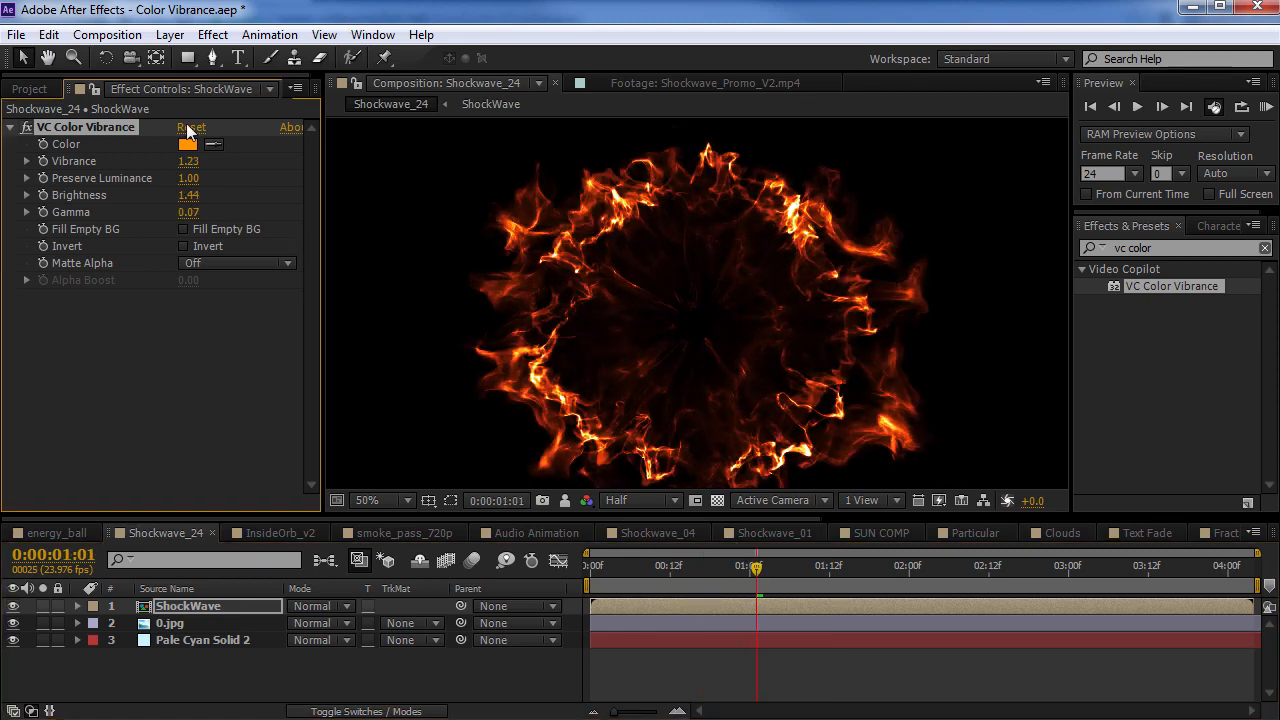
Reset the VC Color Vibrance effect on the ShockWave layer to its default settings
left_click(191, 127)
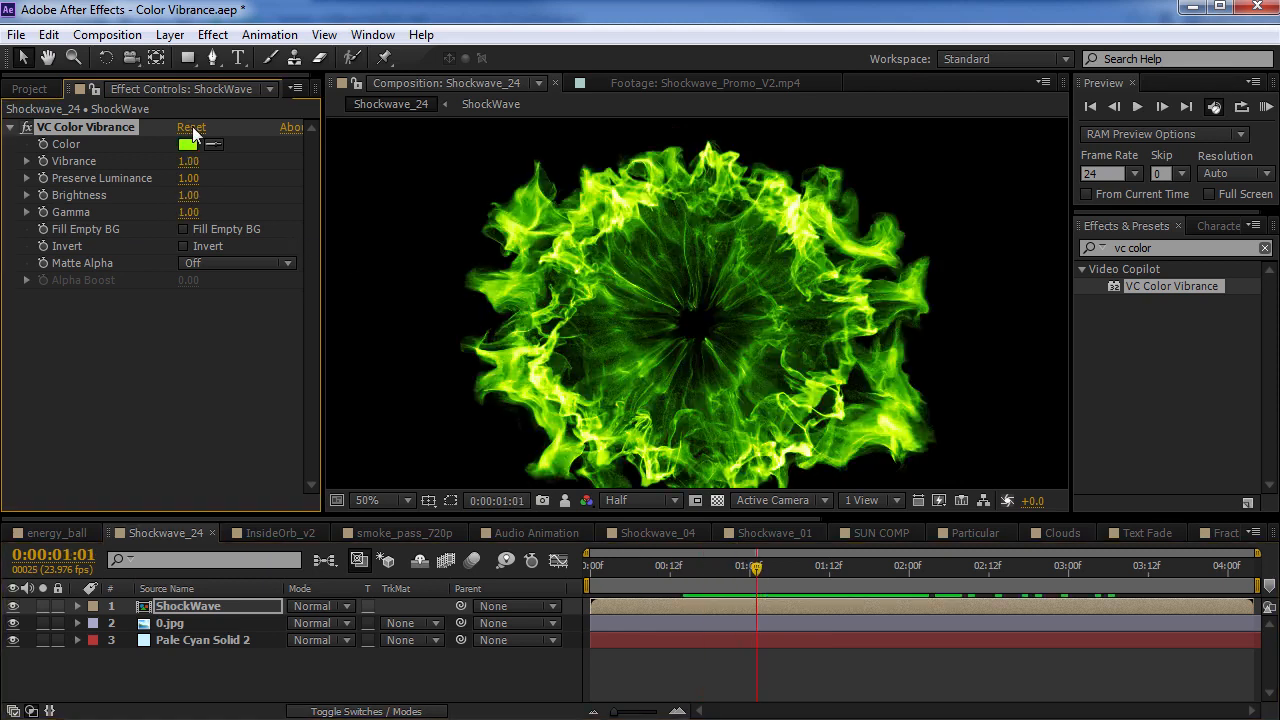
Try Invert in VC Color Vibrance on the ShockWave layer, preview the frame at 0:00:01:02, and turn Invert off again
left_click(183, 246)
left_click_drag(617, 579, 762, 570)
scroll(673, 333, "up", 2)
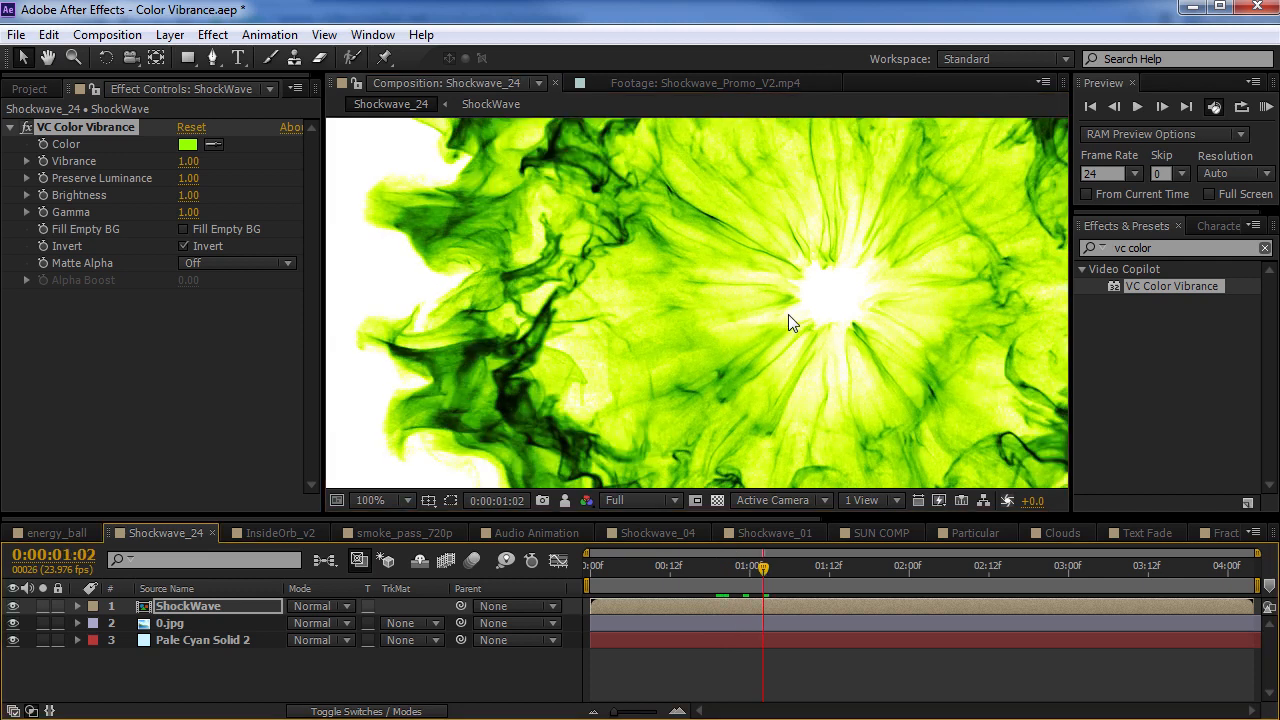
scroll(788, 314, "down", 2)
left_click(229, 263)
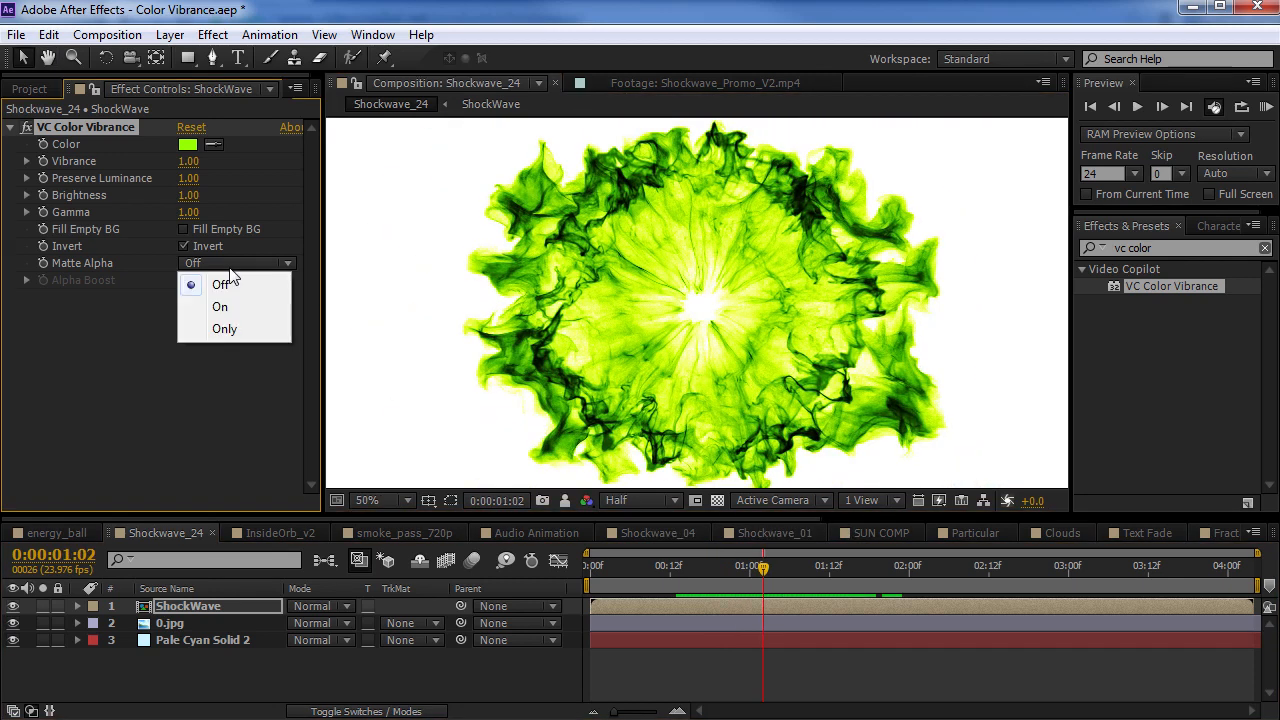
left_click(87, 262)
left_click(183, 246)
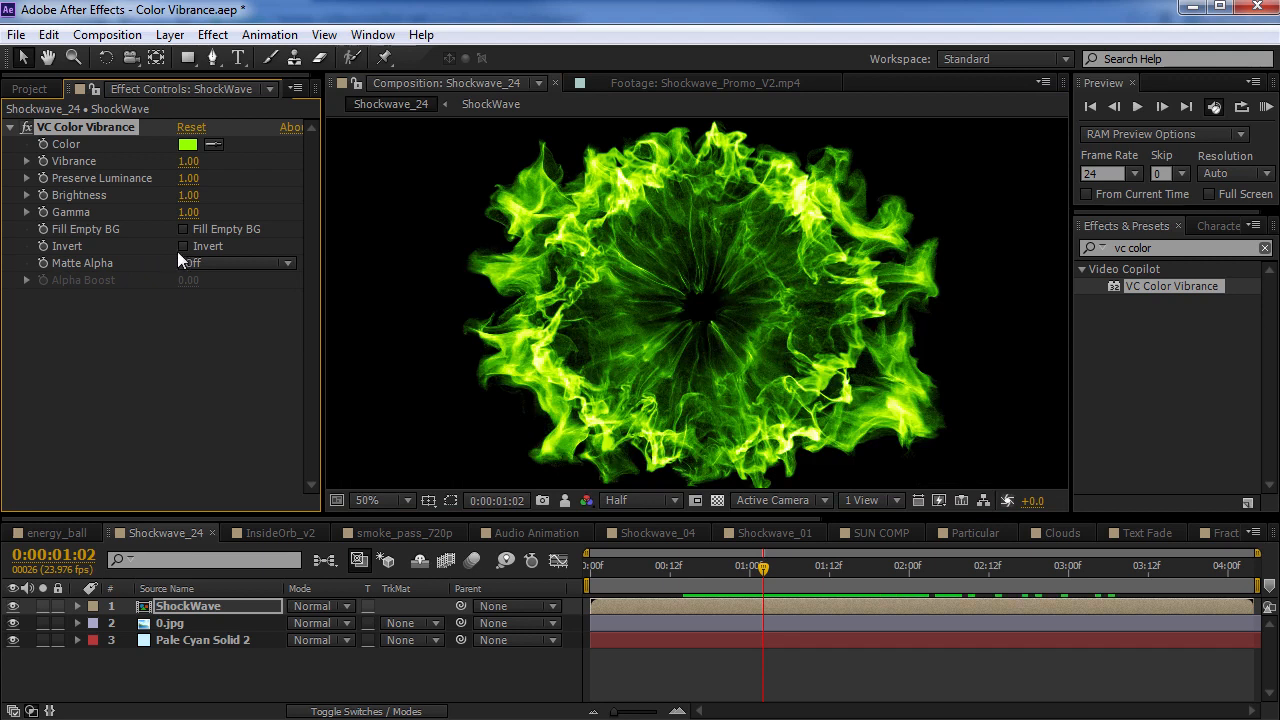
Set Matte Alpha to On in VC Color Vibrance and move the ShockWave layer around over the warehouse background
left_click(265, 263)
left_click(218, 307)
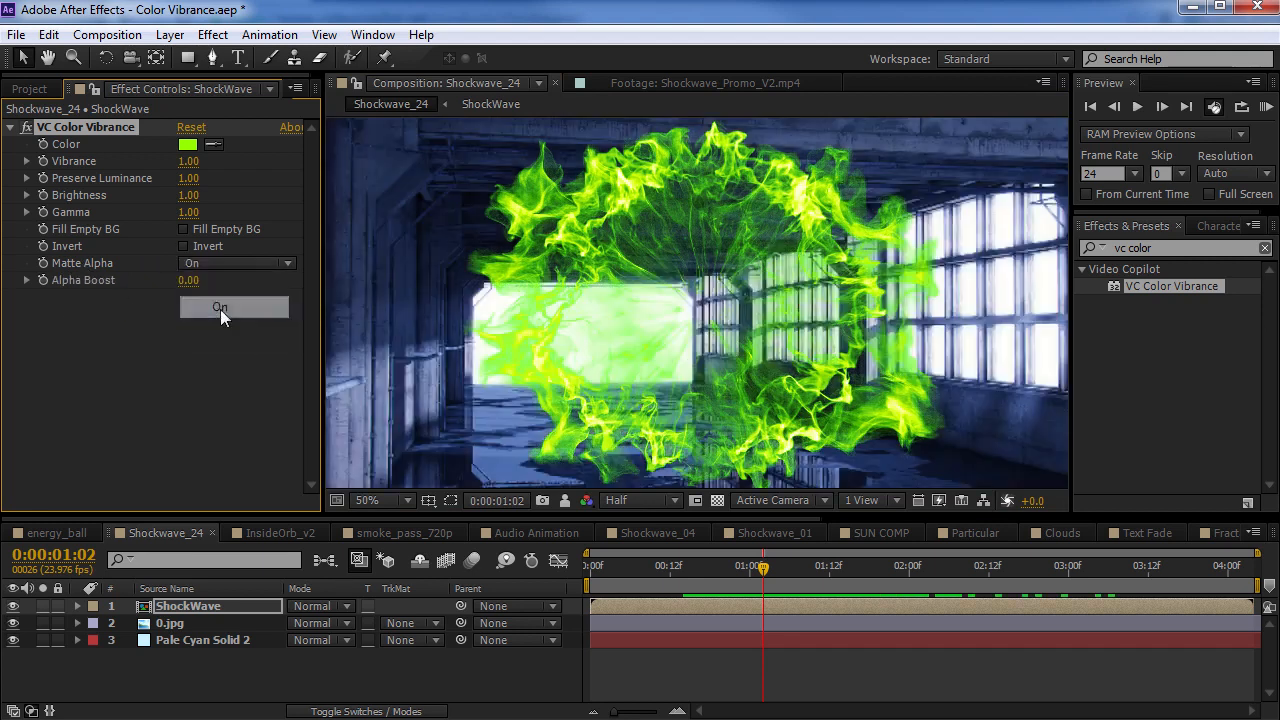
left_click_drag(688, 294, 652, 270)
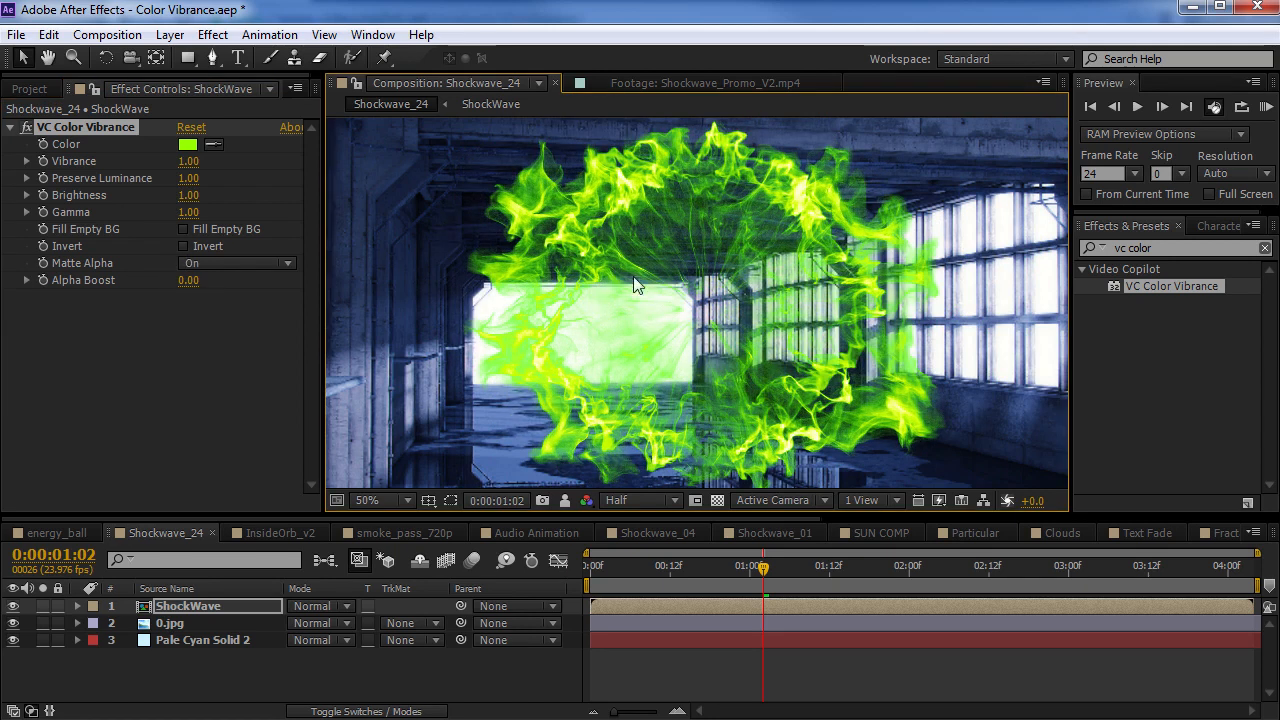
left_click_drag(614, 269, 737, 253)
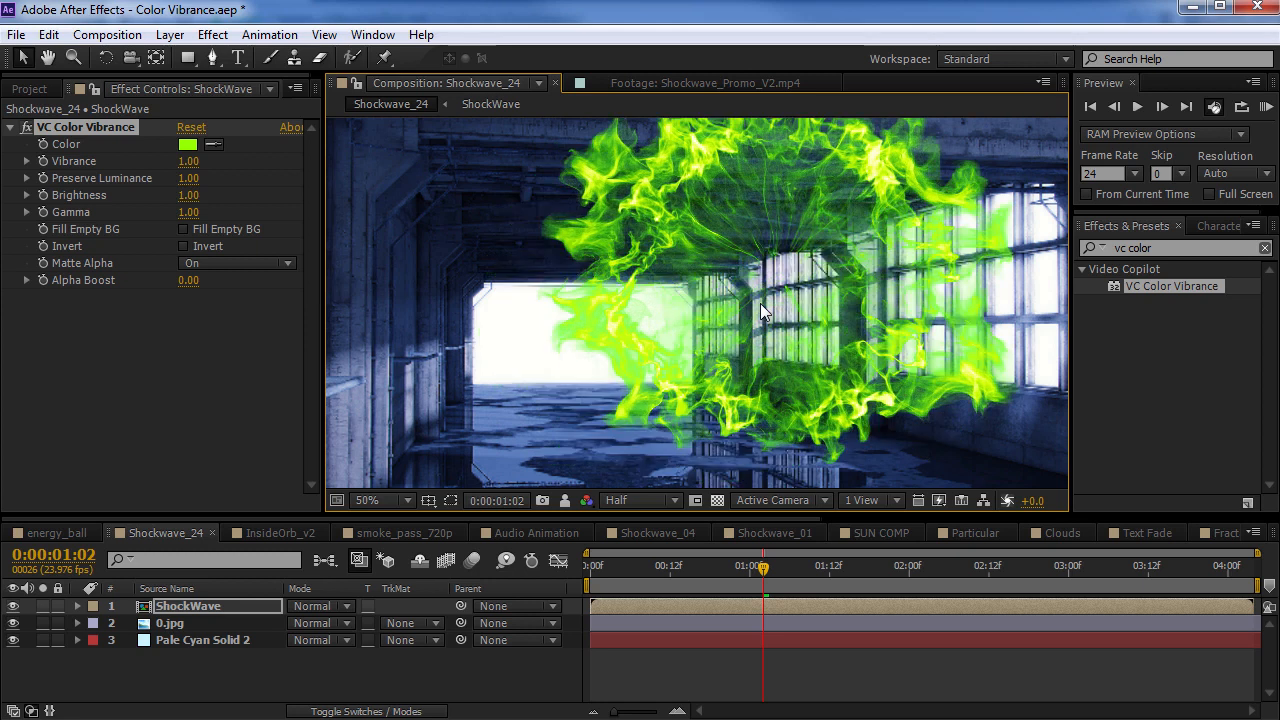
Try the ShockWave layer with Matte Alpha Off and Screen blending, and restore Normal blending with Matte Alpha On
left_click(262, 265)
left_click(220, 287)
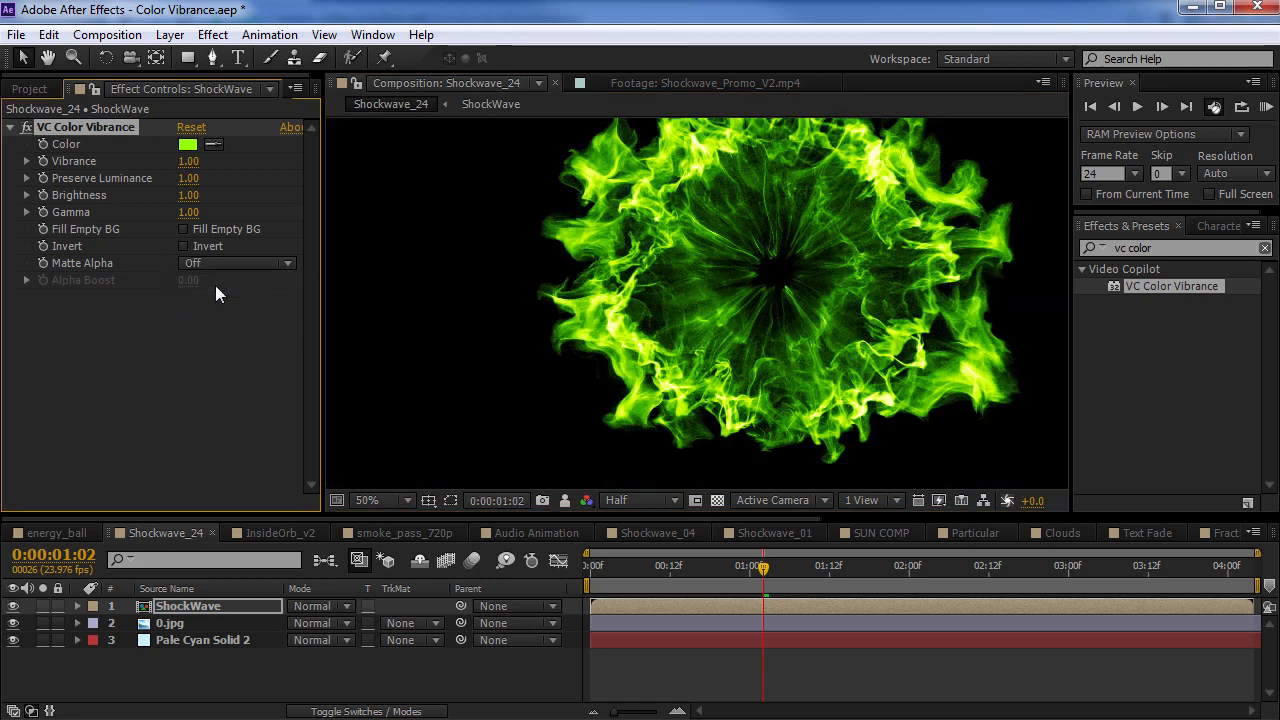
left_click(338, 607)
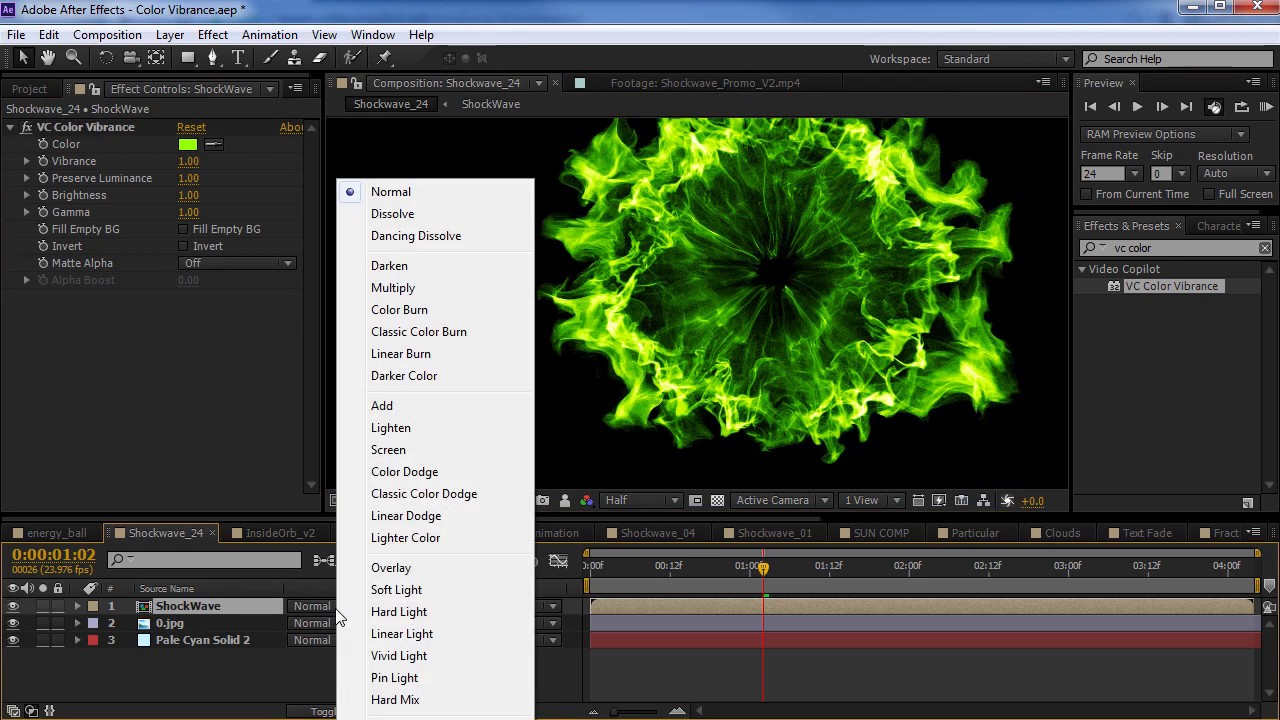
left_click(390, 449)
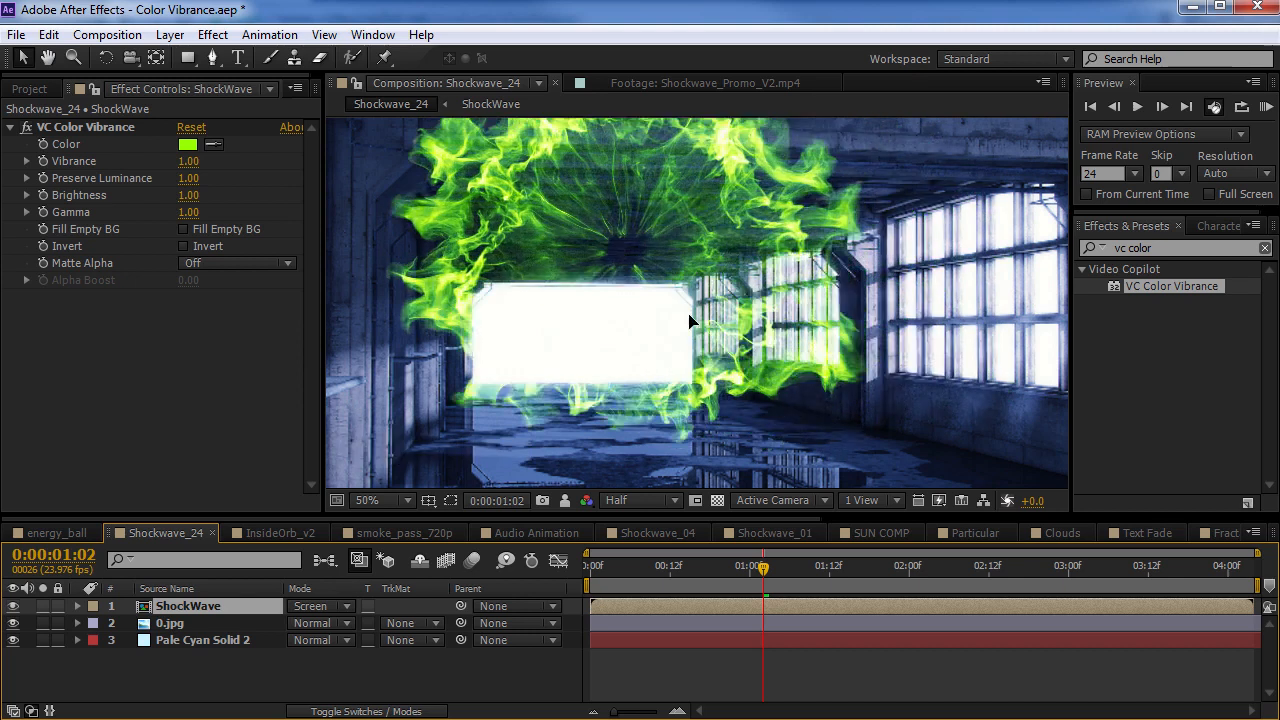
left_click(332, 607)
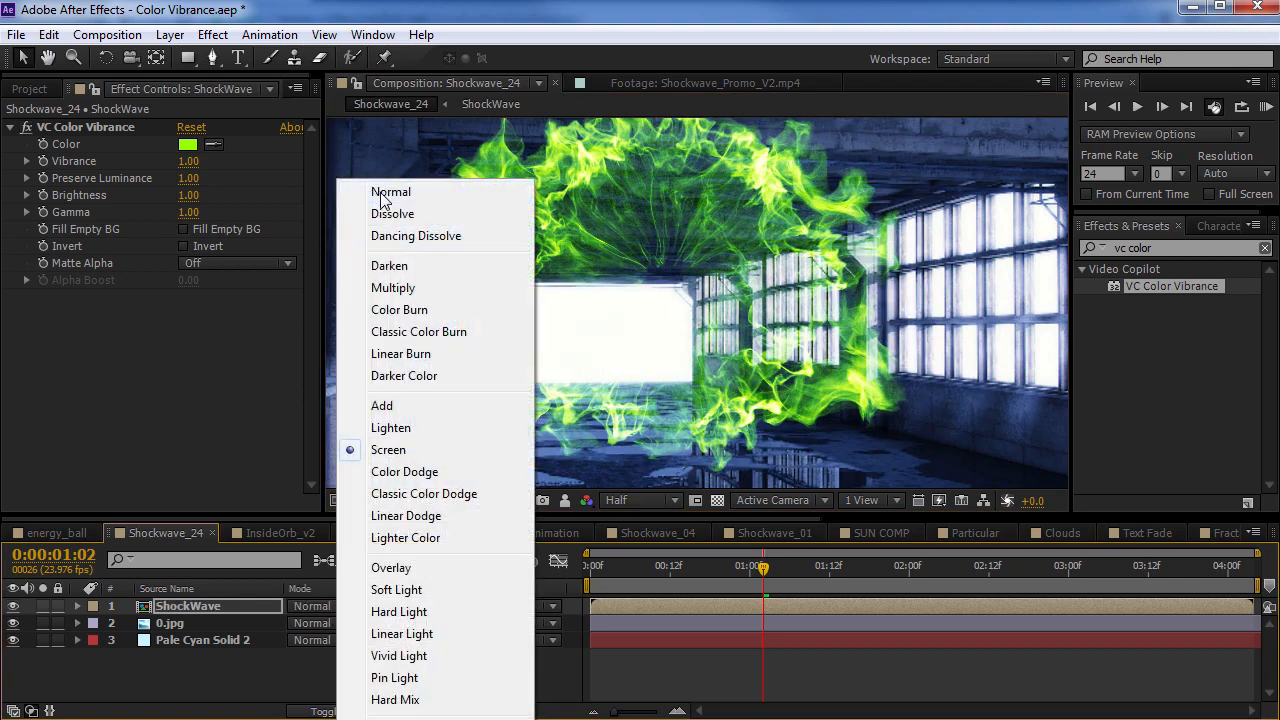
left_click(380, 200)
left_click(245, 263)
left_click(210, 306)
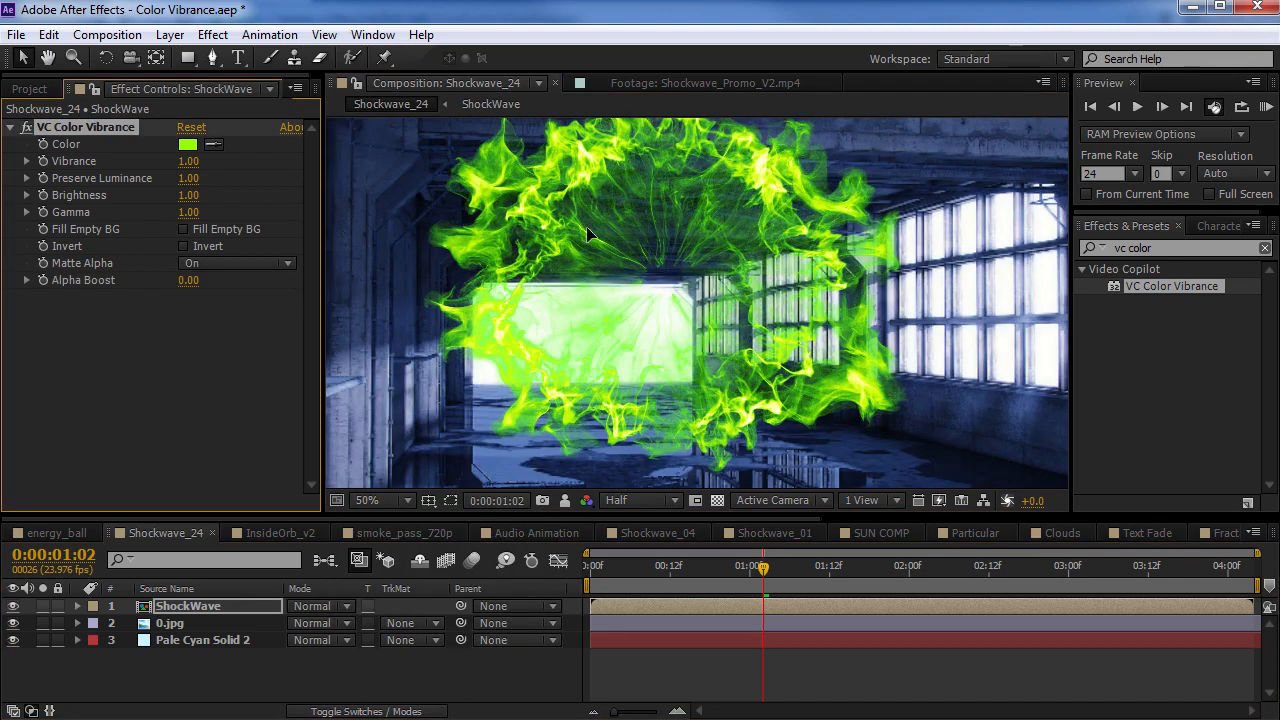
Try Screen blending on the ShockWave layer with Matte Alpha On, and return the layer to Normal
left_click(327, 607)
left_click(390, 449)
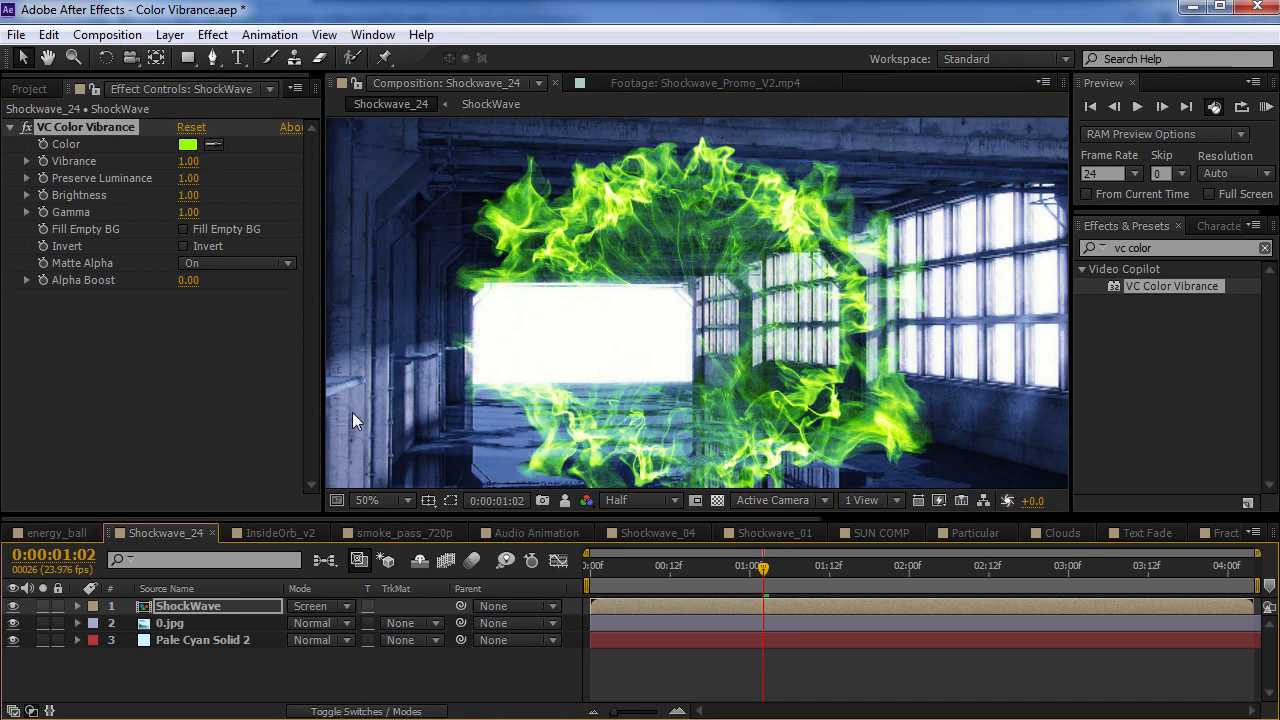
left_click(325, 606)
left_click(391, 192)
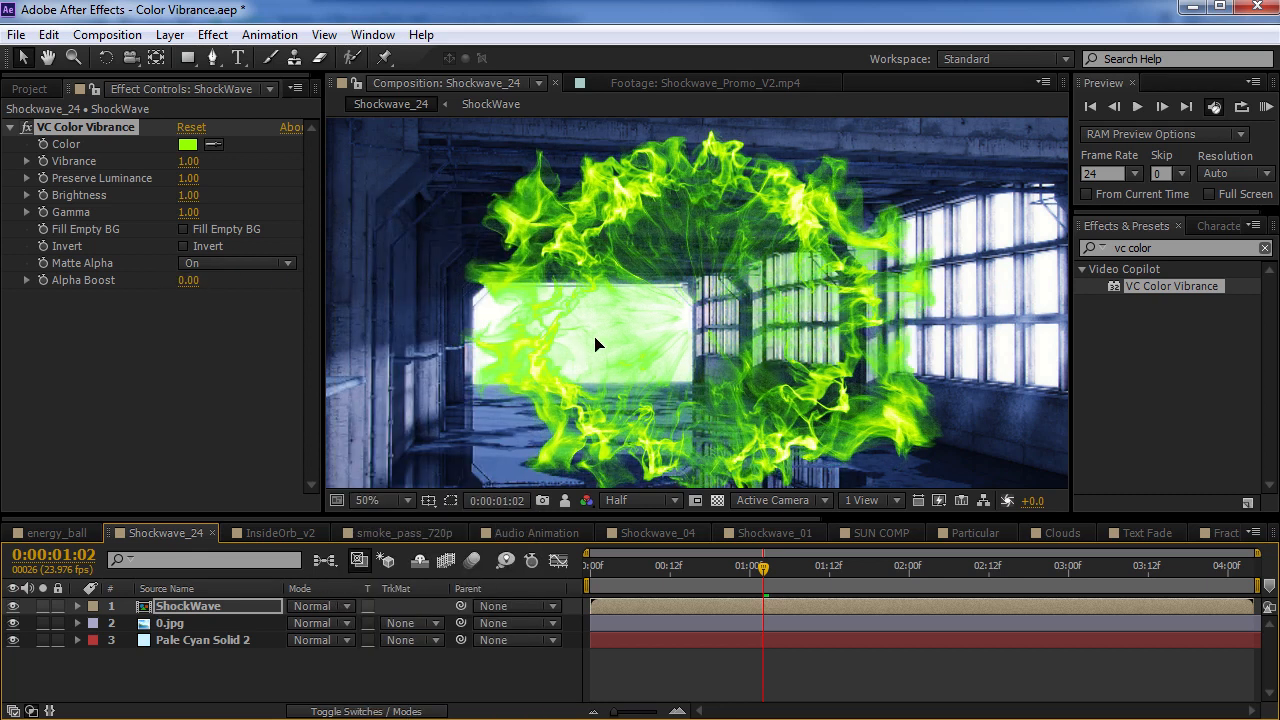
Enable Invert in VC Color Vibrance on the ShockWave layer and hide the 0.jpg background layer
left_click_drag(200, 293, 396, 305)
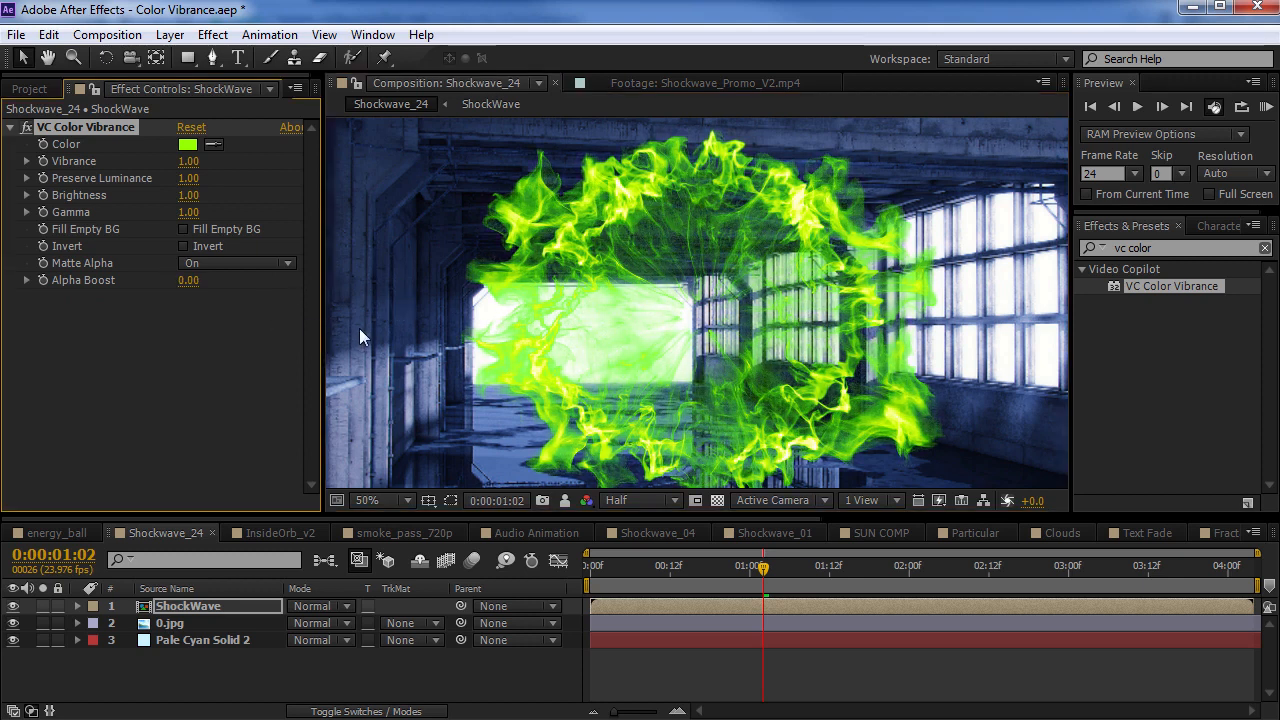
left_click(182, 246)
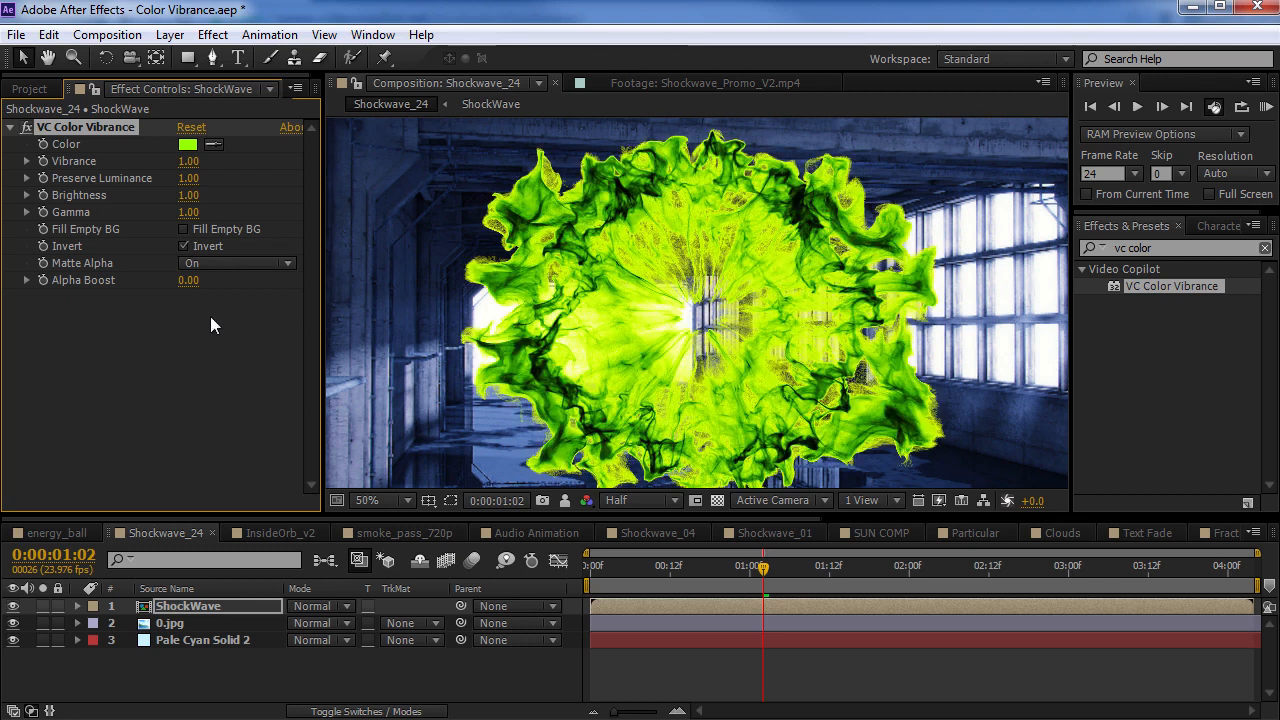
left_click(13, 623)
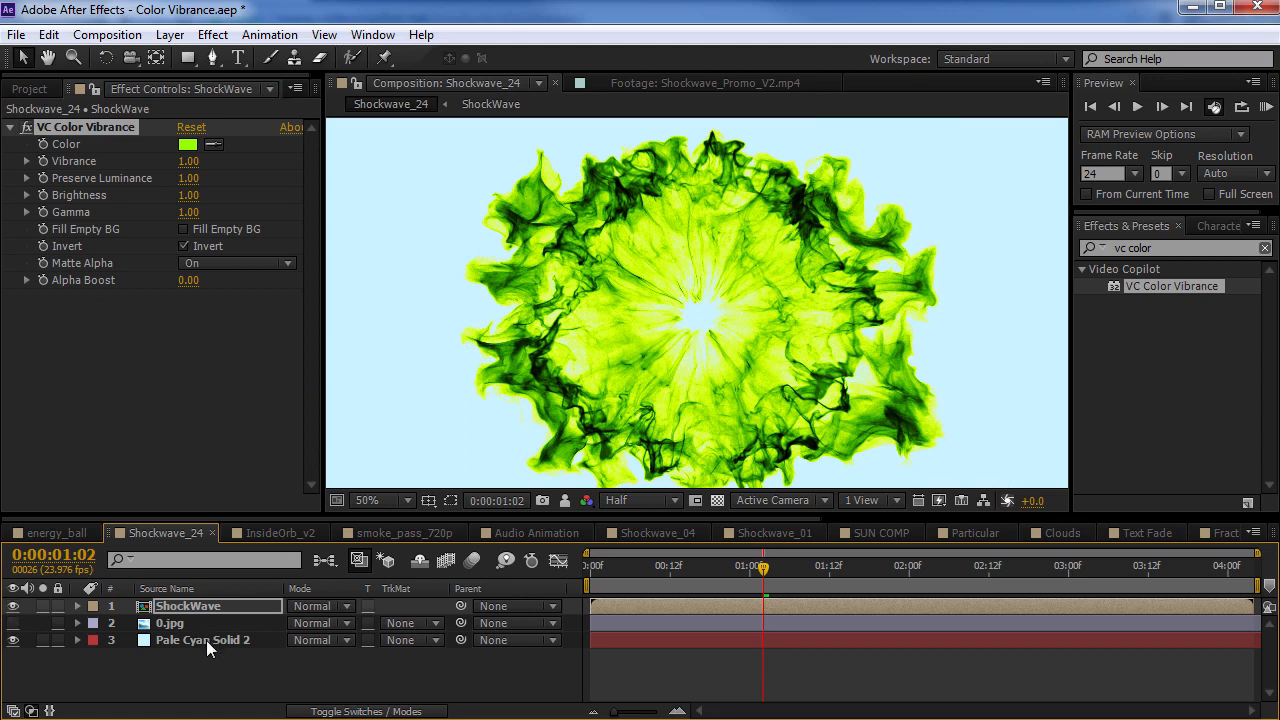
Change the VC Color Vibrance colour on the ShockWave layer to blue
left_click(206, 640)
left_click(180, 623)
left_click(183, 606)
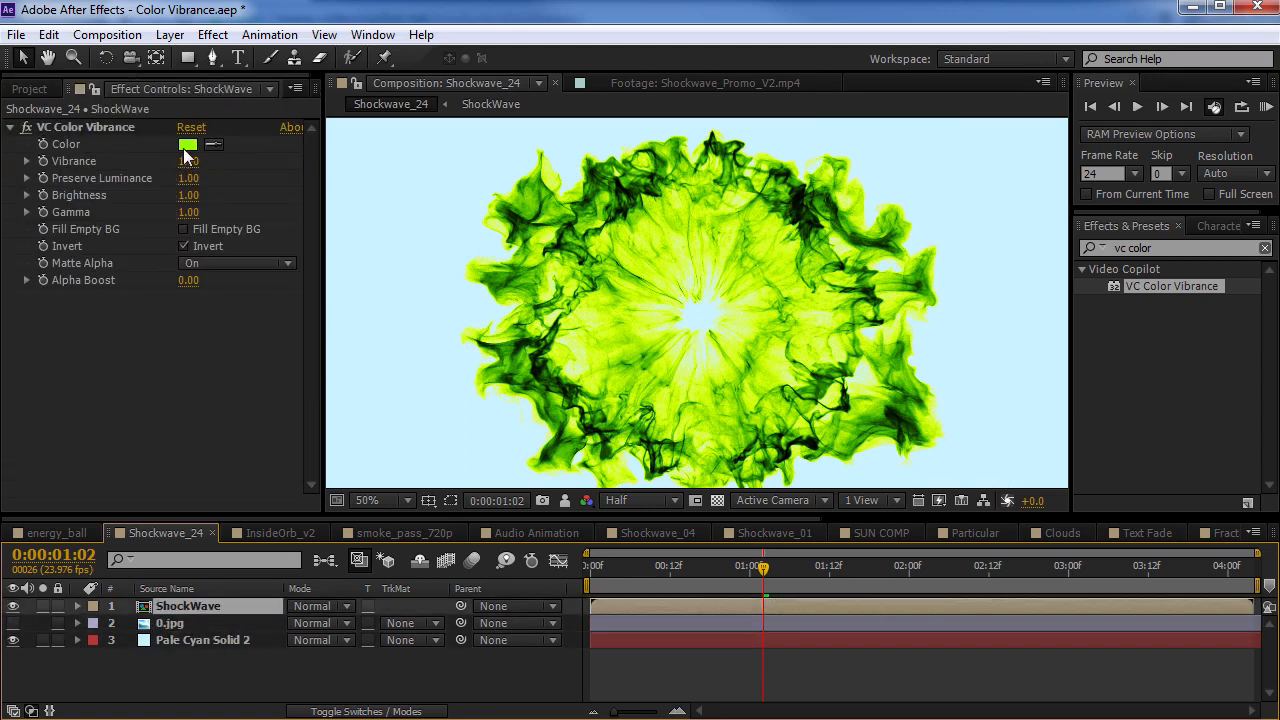
left_click(187, 145)
left_click_drag(316, 538, 316, 550)
left_click(473, 434)
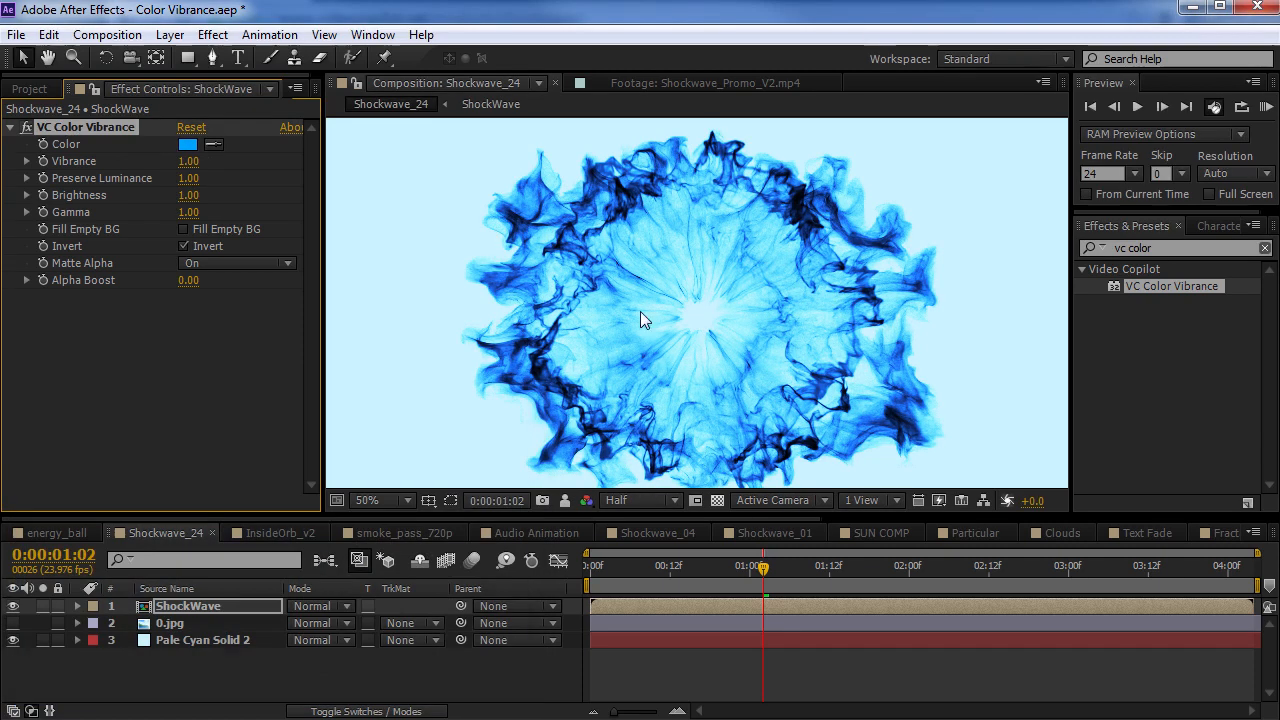
Preview the frame at 0:00:01:07 and compare it with the Pale Cyan Solid 2 layer hidden and shown
left_click(655, 566)
left_click_drag(662, 566, 796, 566)
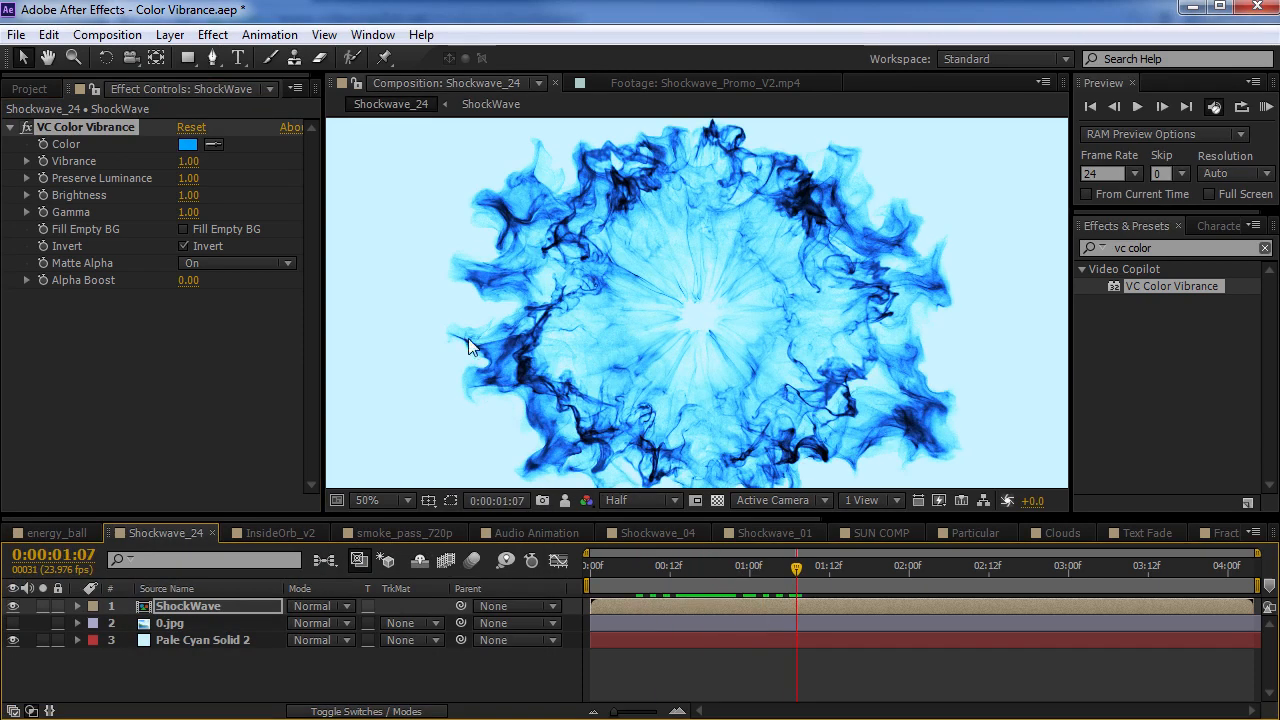
left_click(13, 640)
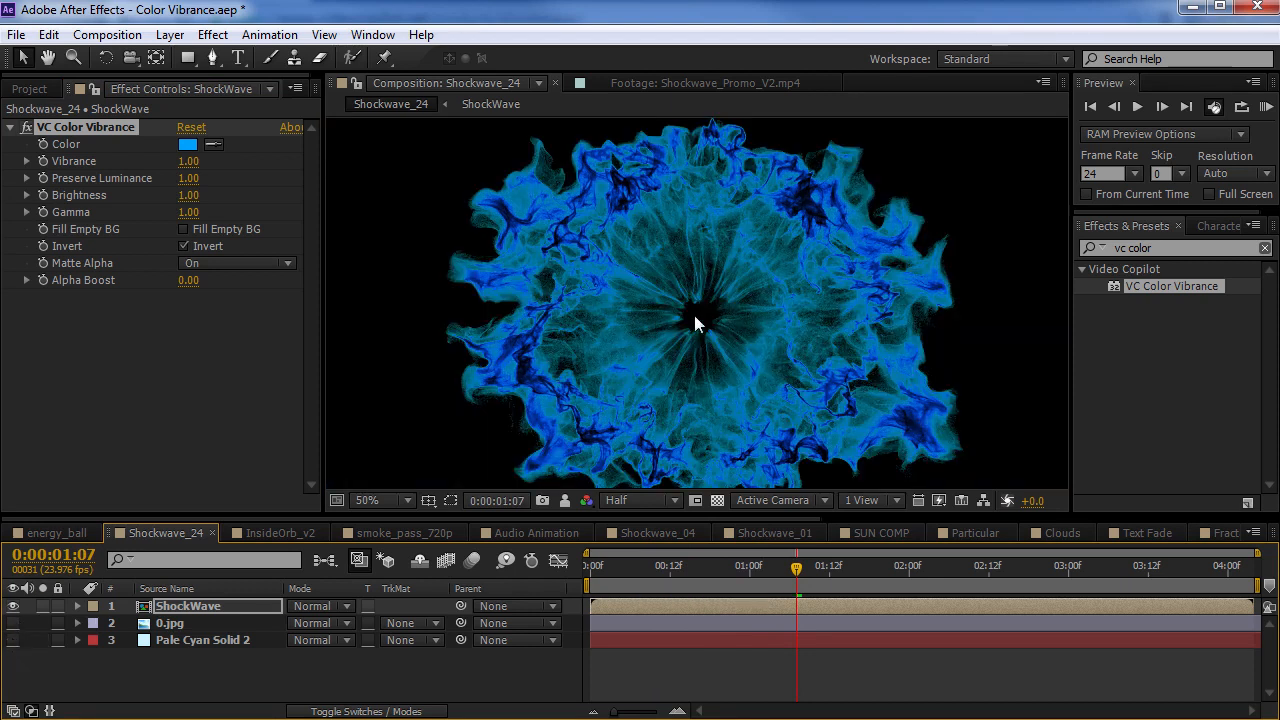
left_click(13, 640)
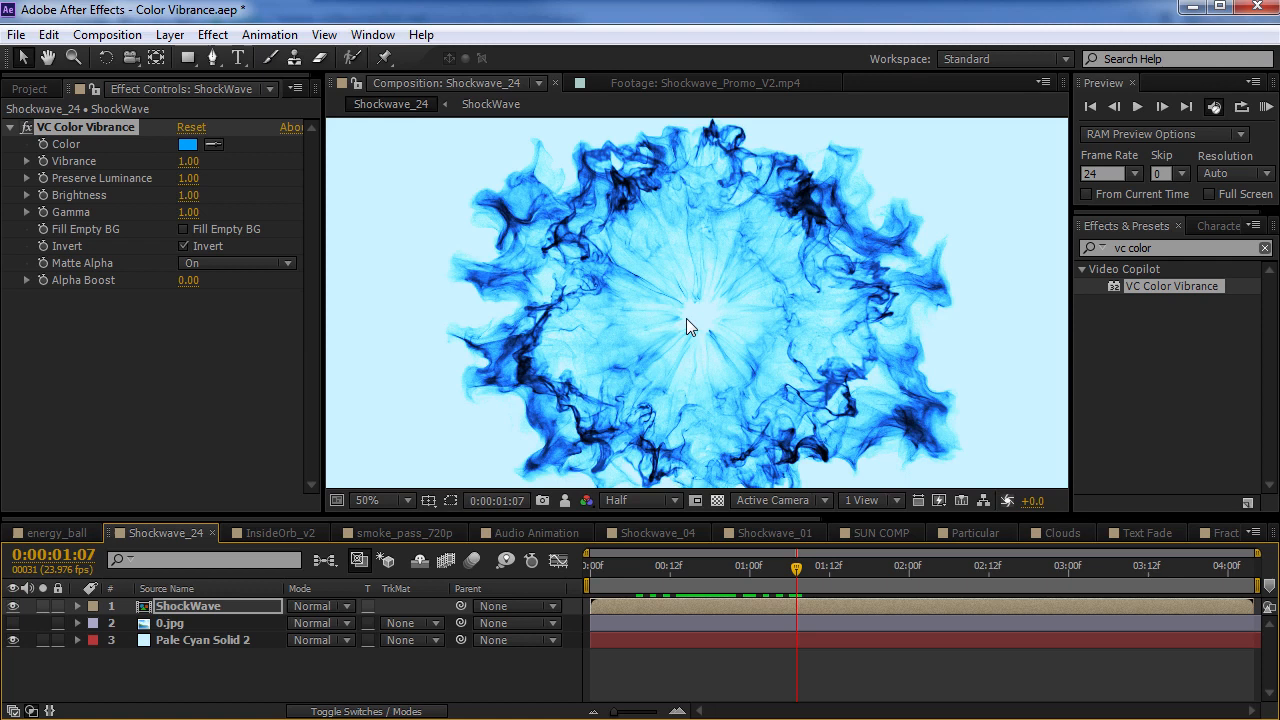
Inspect the blue shockwave up close and preview the frame at 0:00:00:16
key("period")
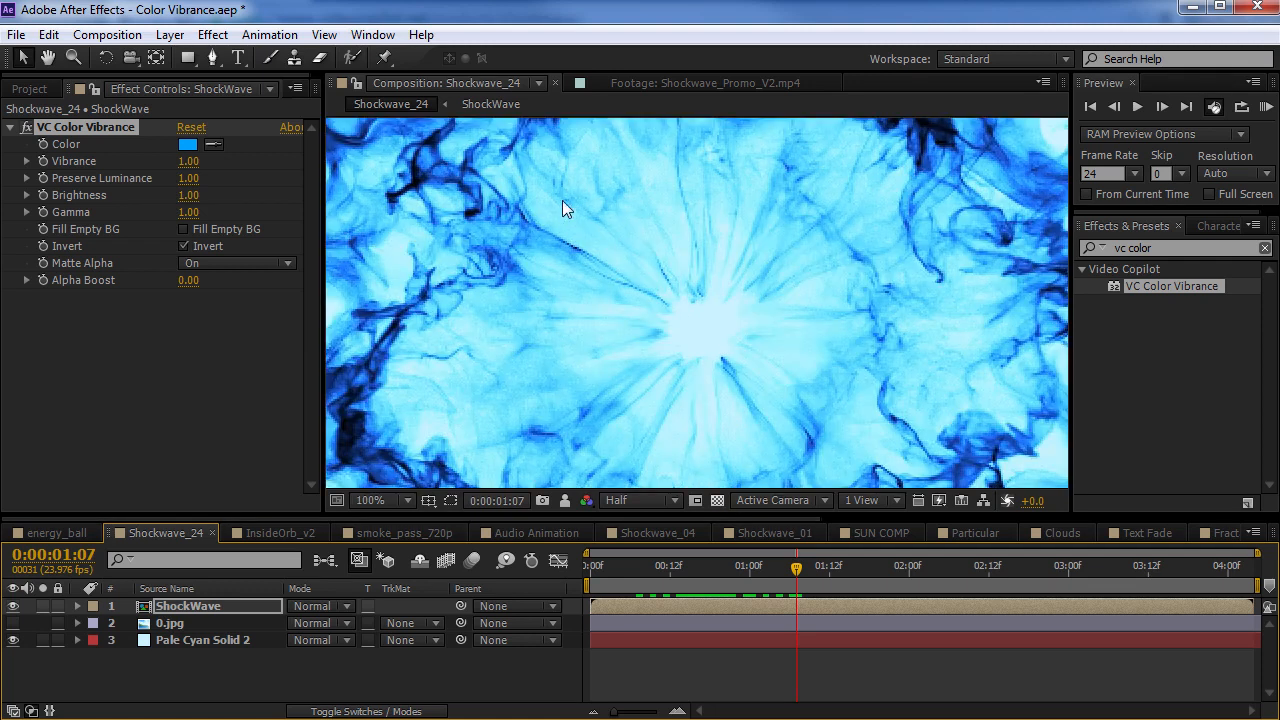
key("comma")
key("comma")
left_click_drag(664, 576, 715, 604)
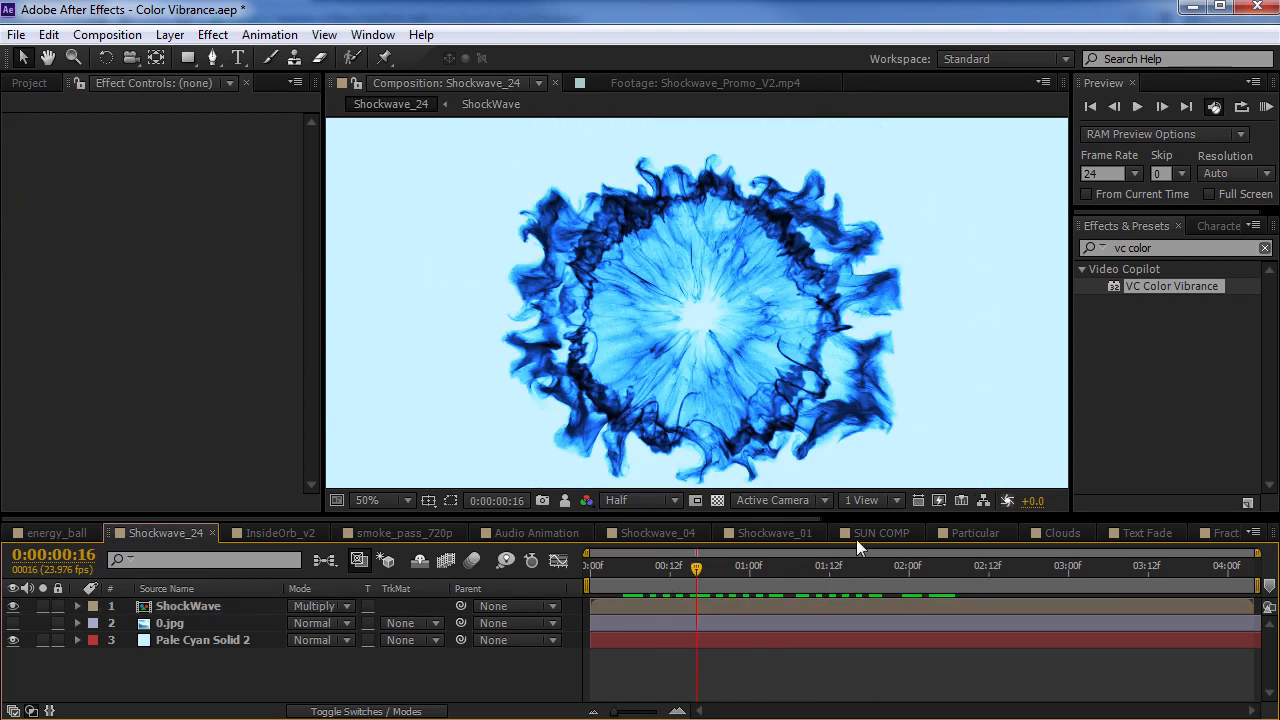
Open the SUN COMP composition and disable the effects on the Sun Burst.mov_2.mp4 layer at 0:00:03:00
left_click(882, 533)
left_click(590, 640)
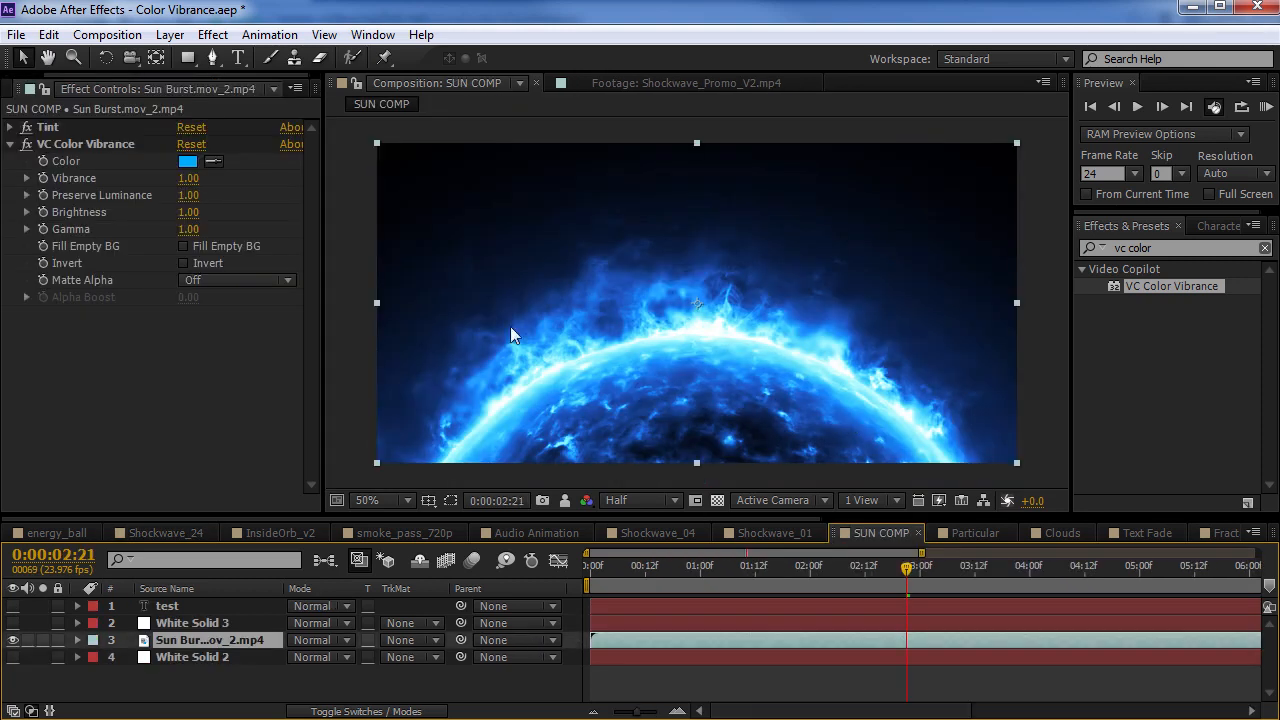
left_click_drag(885, 567, 920, 570)
left_click(27, 144)
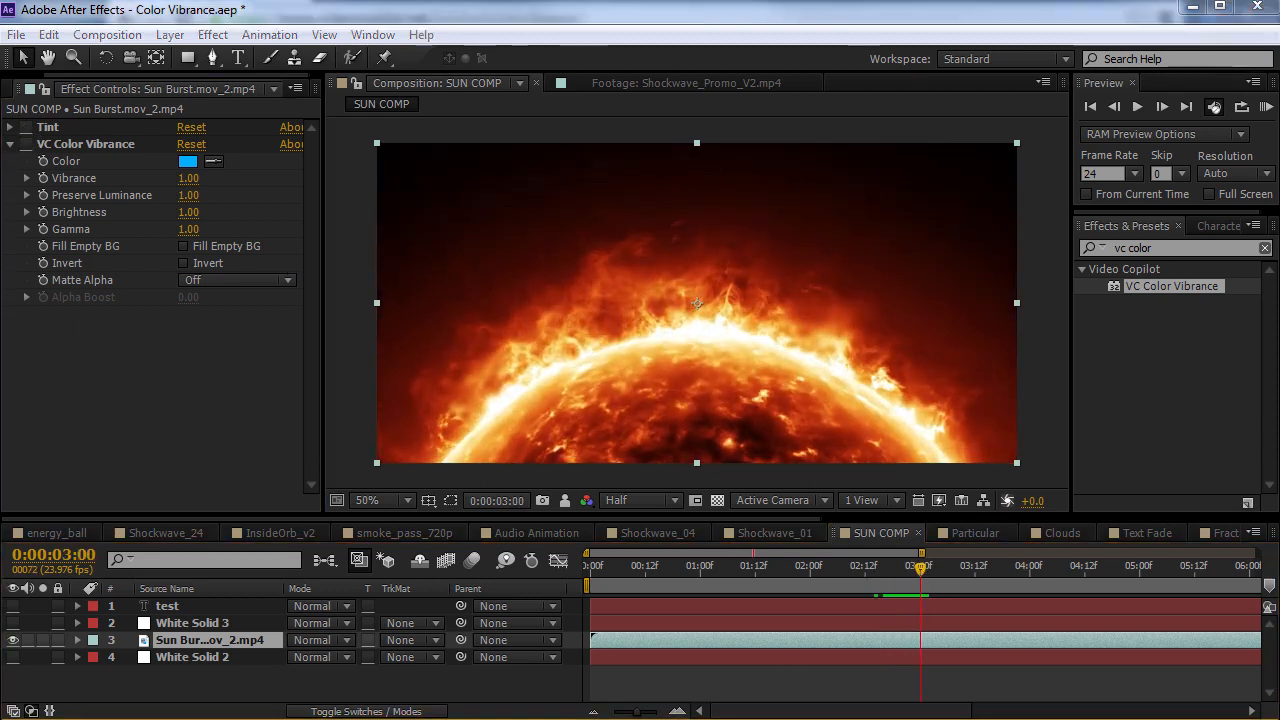
Switch to the browser, view the Solar Atmosphere entry on the Video Copilot tutorials page, and return to After Effects
key("alt+Tab")
scroll(514, 168, "up", 2)
left_click(521, 156)
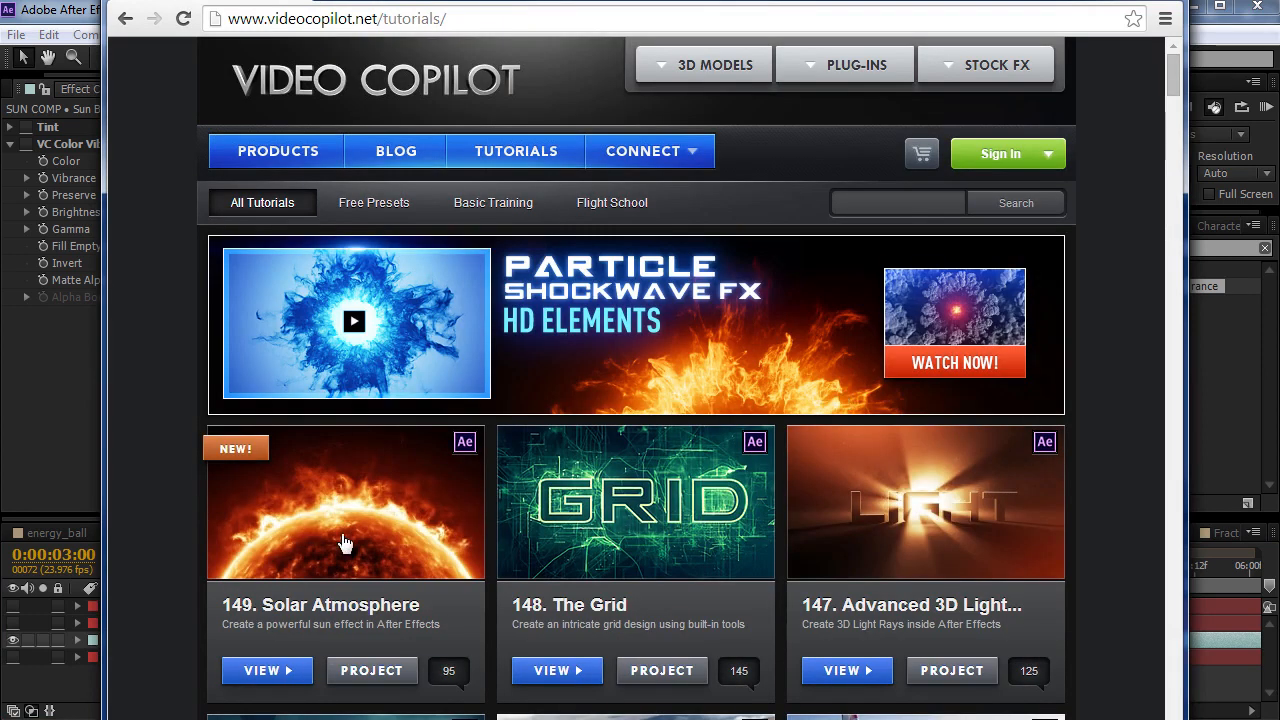
left_click(78, 20)
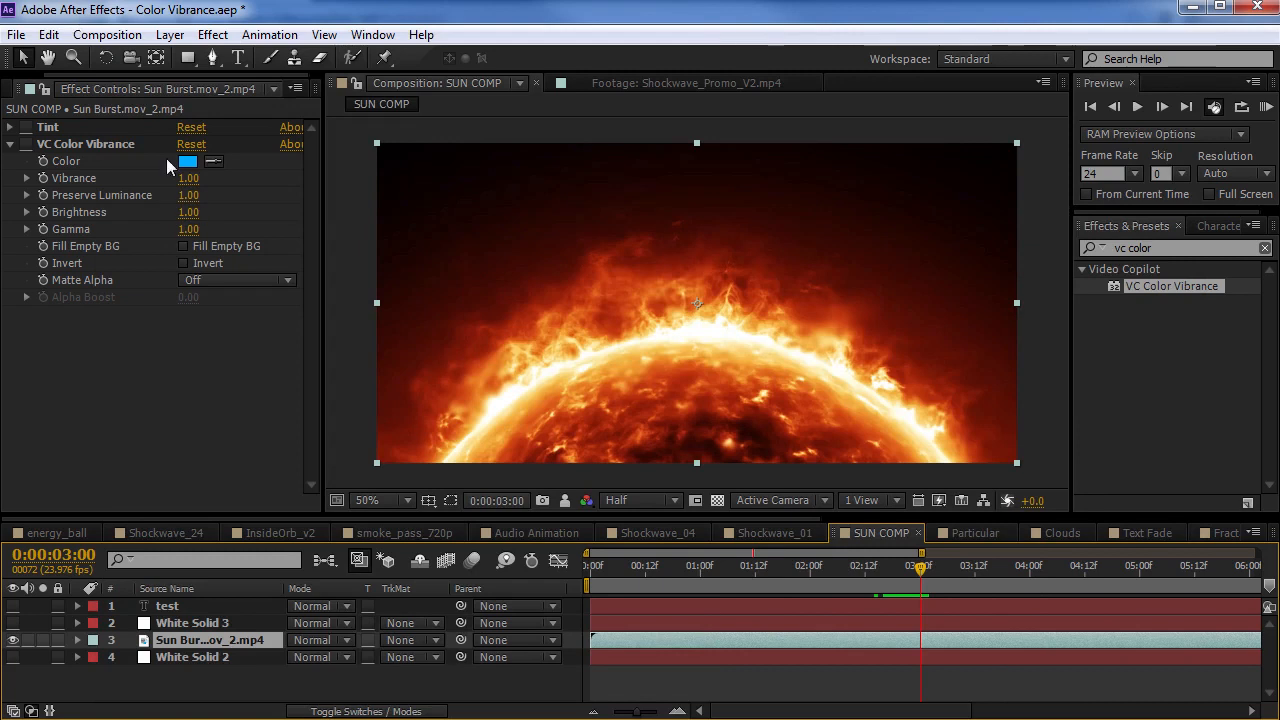
Enable Tint and VC Color Vibrance on the Sun Burst.mov_2.mp4 layer and preview the frame at 0:00:02:19
left_click(11, 128)
left_click(27, 128)
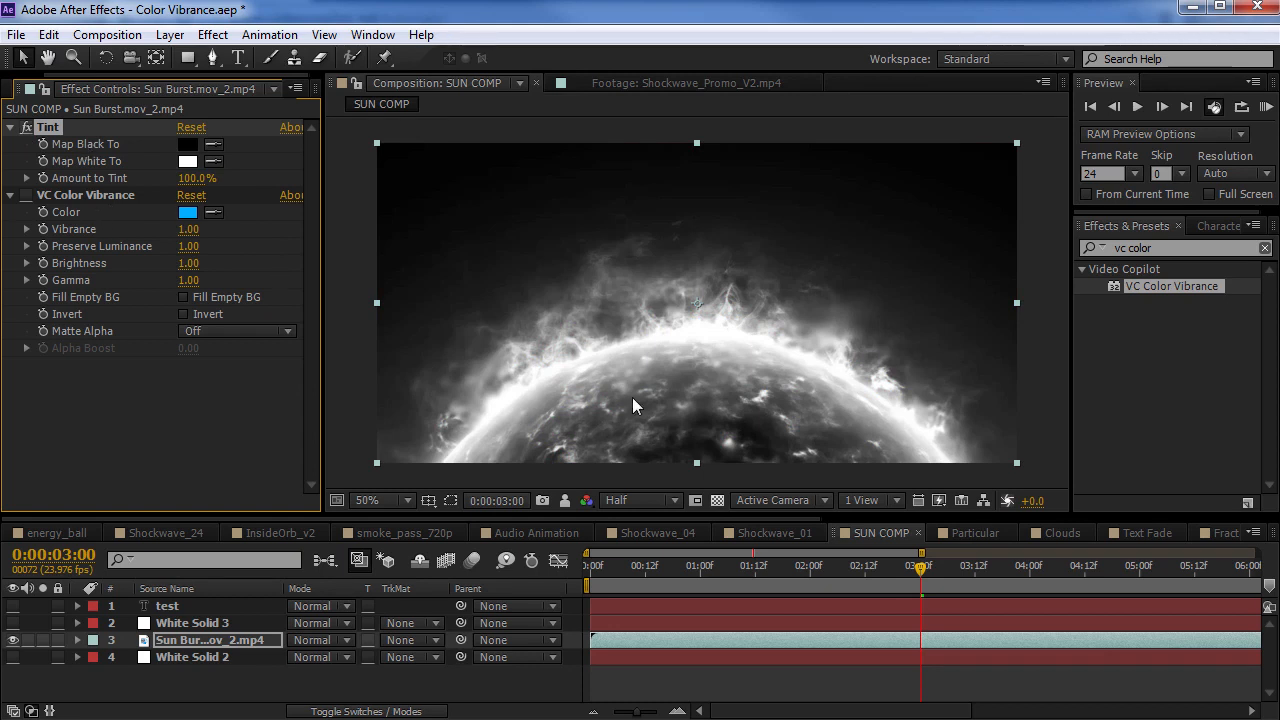
left_click(11, 127)
left_click(79, 145)
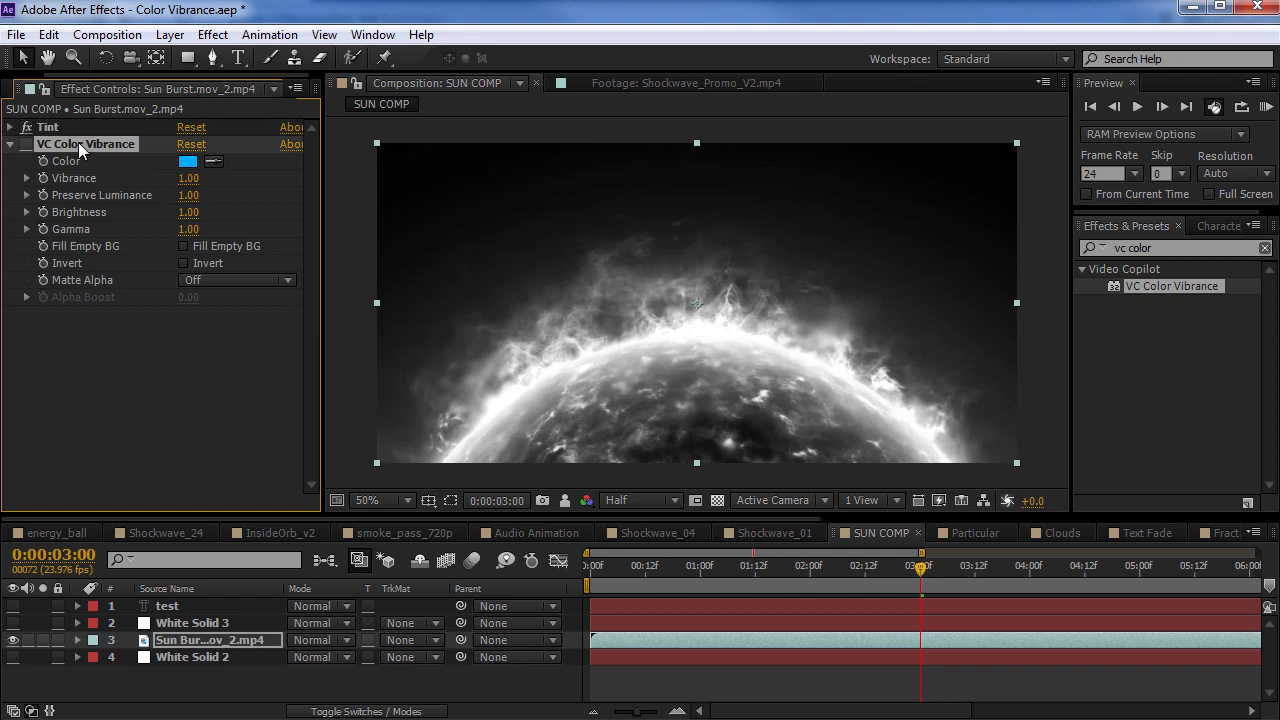
left_click(27, 145)
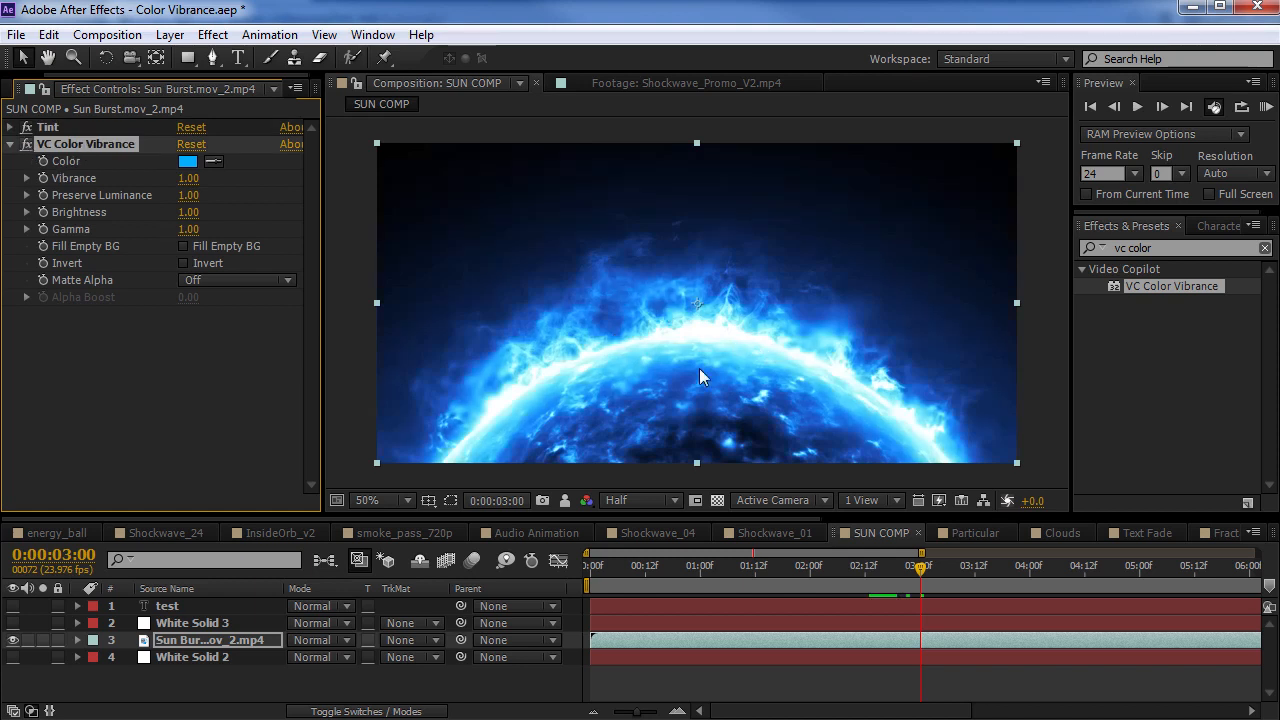
left_click(899, 570)
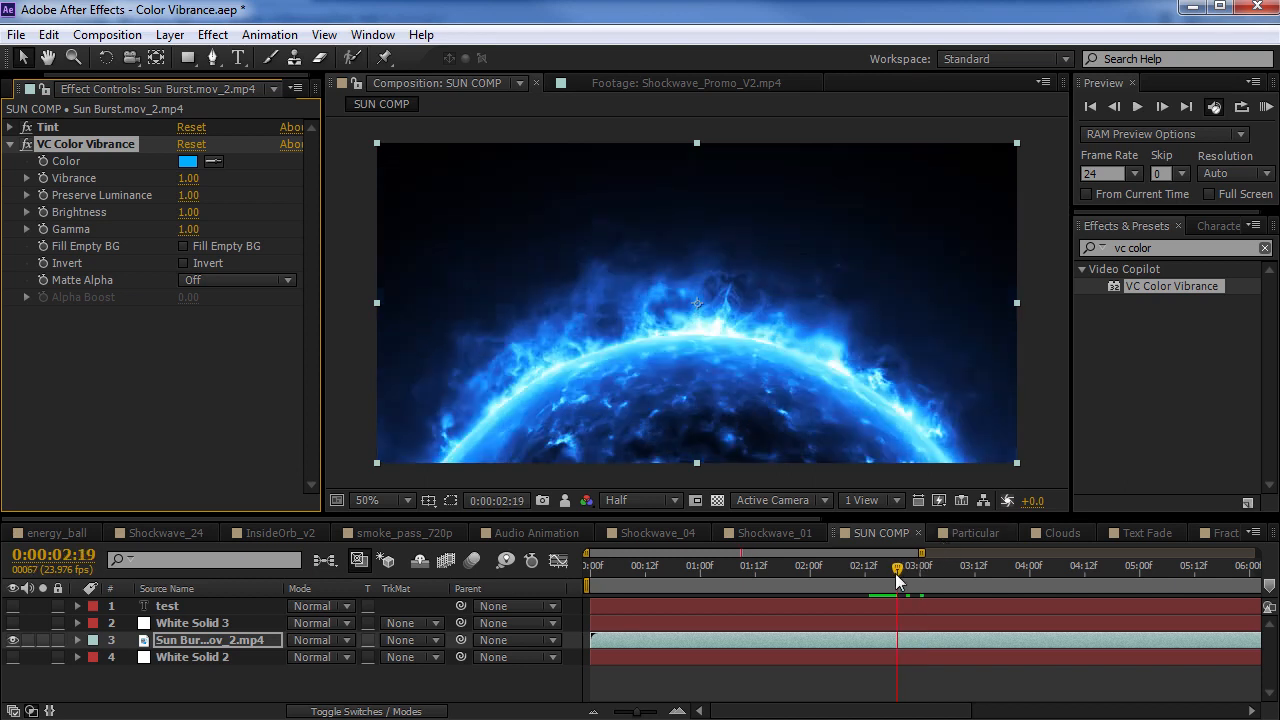
Set the Sun Burst layer's VC Color Vibrance colour to orange FF8400 and its Vibrance to 1.42
left_click(188, 161)
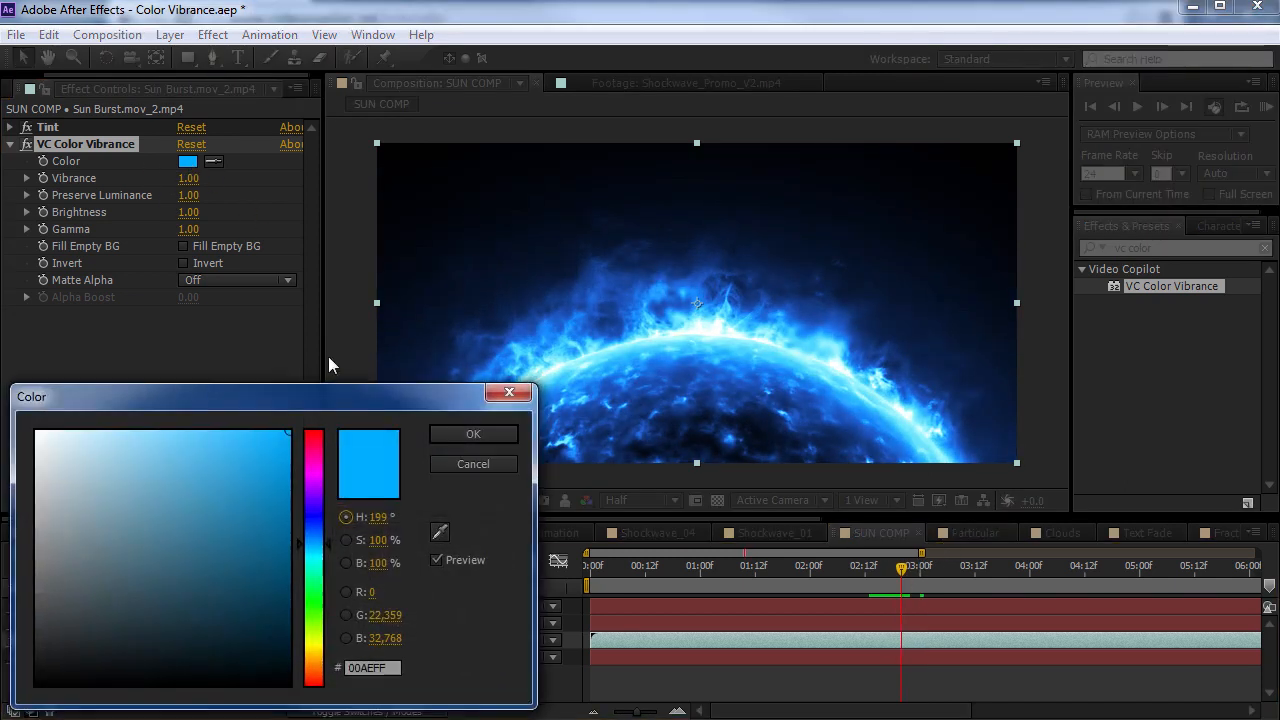
left_click_drag(316, 662, 317, 671)
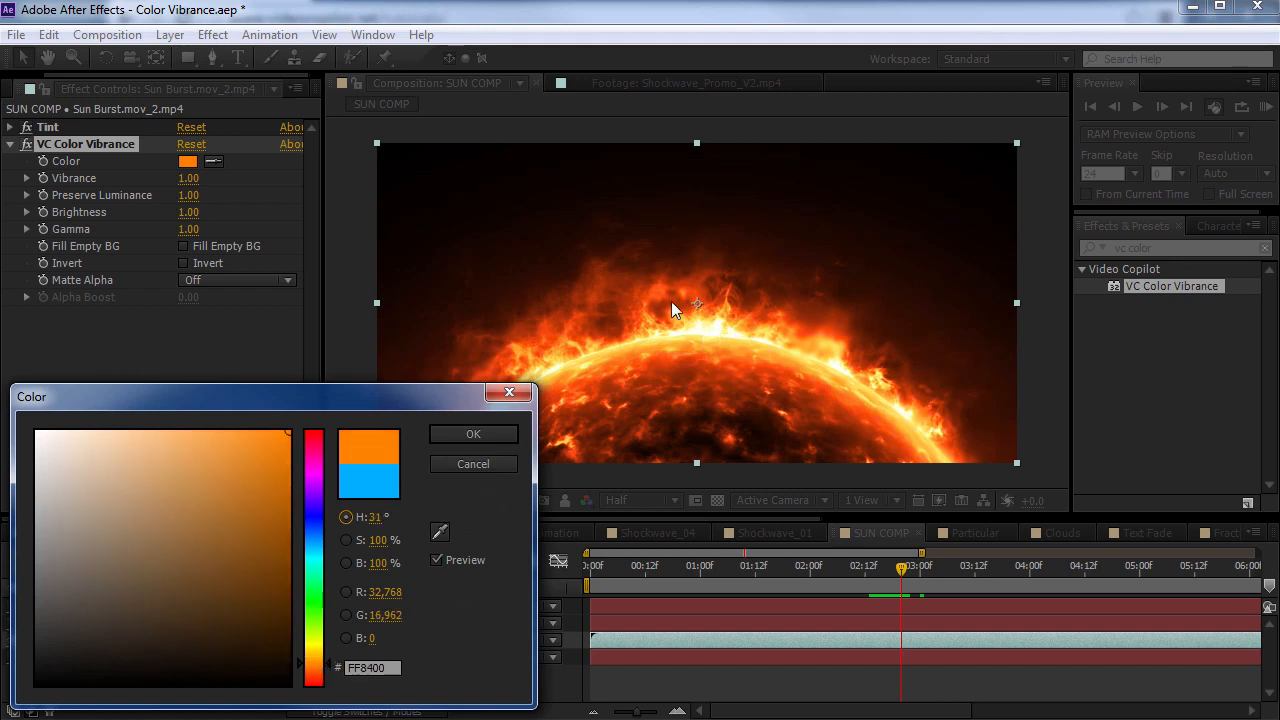
left_click(490, 434)
left_click_drag(188, 178, 216, 178)
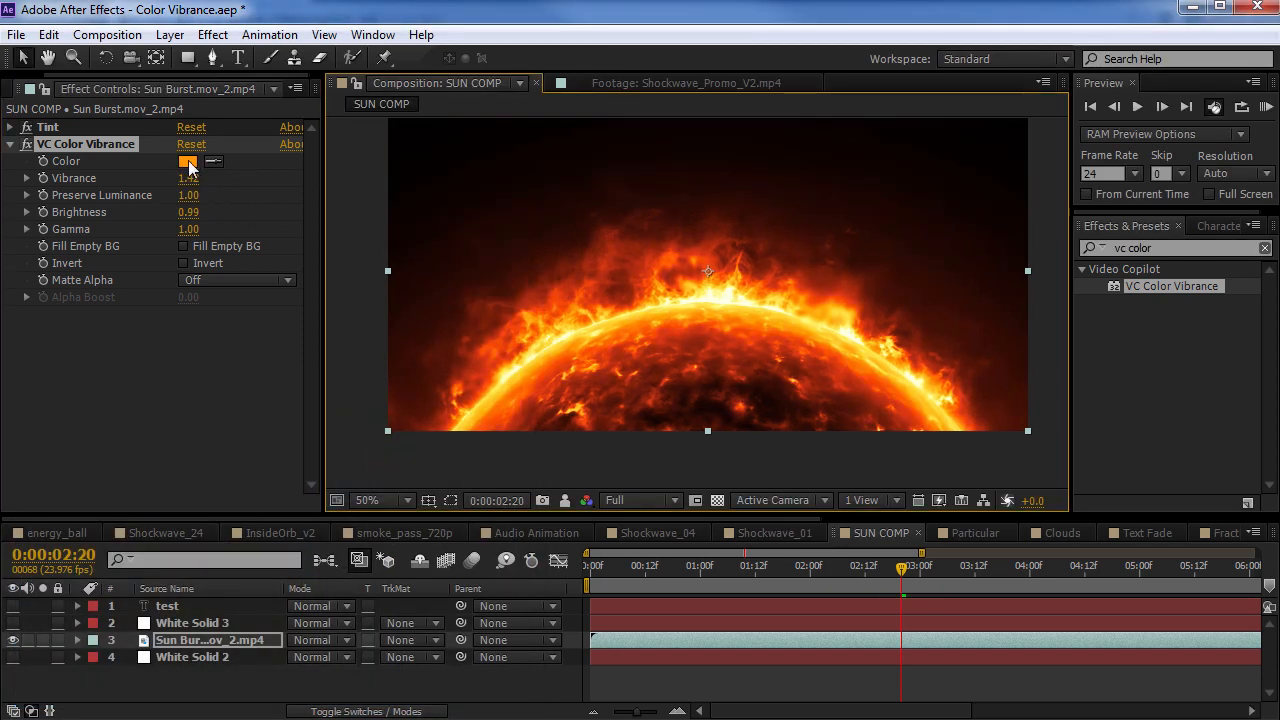
Change the VC Color Vibrance colour on the Sun Burst layer to light blue
left_click(187, 161)
left_click_drag(319, 541, 320, 548)
left_click(466, 434)
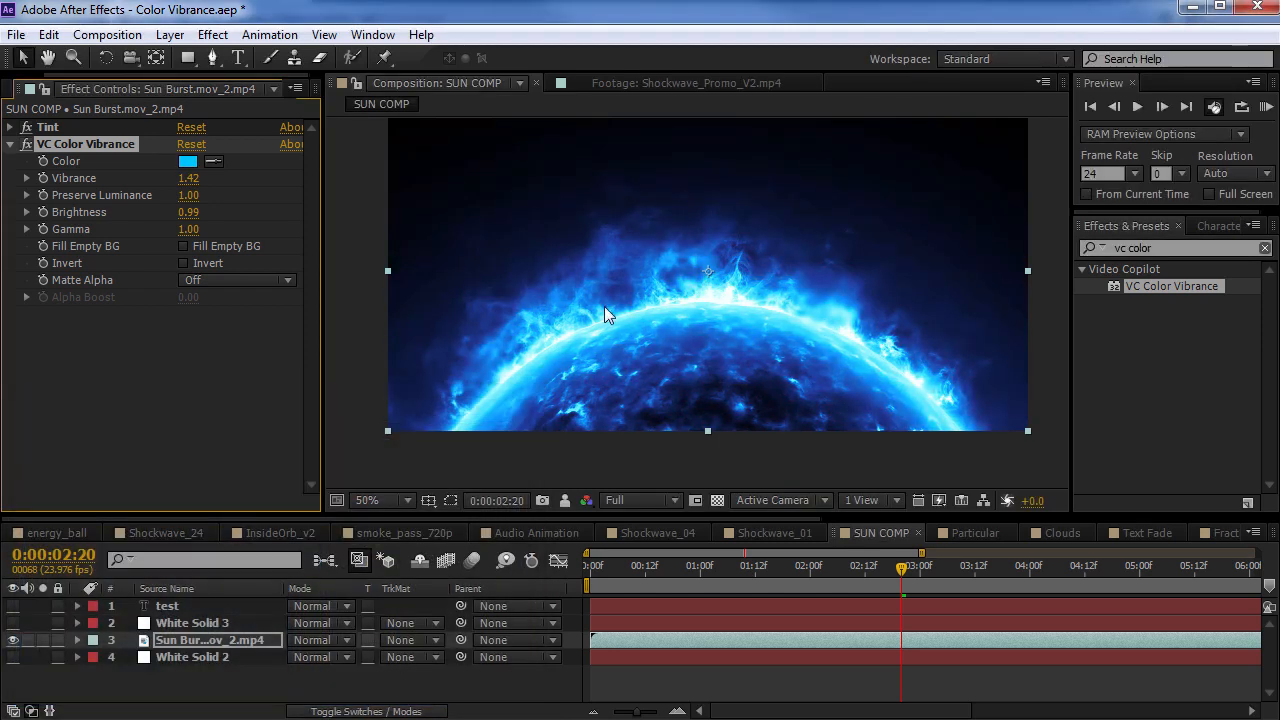
Open the Audio Animation composition
left_click(520, 533)
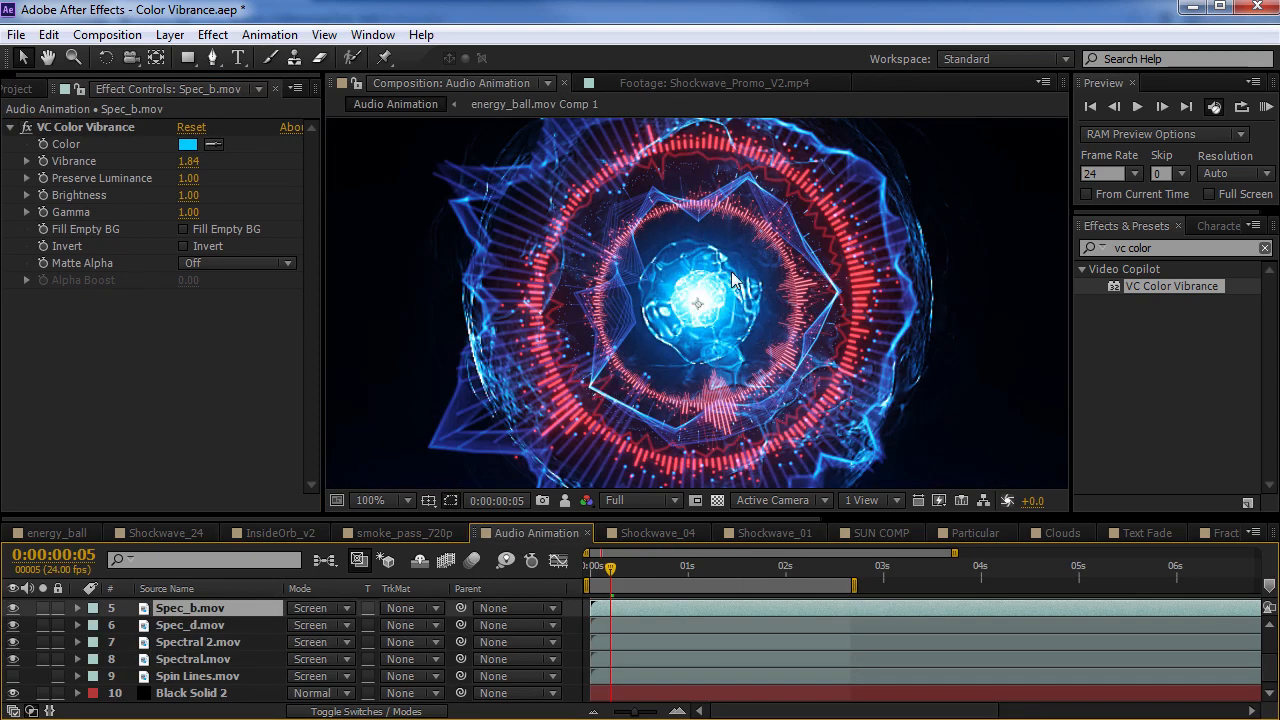
Switch to the browser, look through the Video Copilot tutorials page for the spin effects tutorial, and return to After Effects
key("comma")
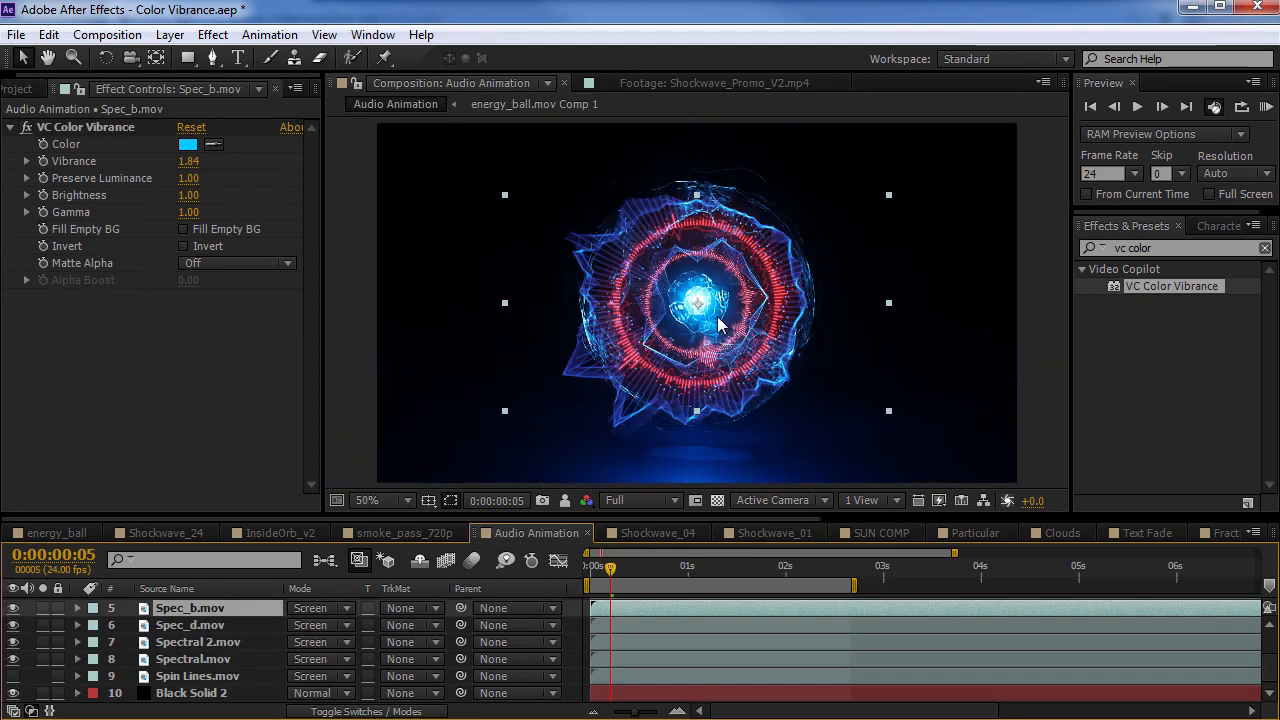
left_click(137, 718)
scroll(359, 534, "down", 3)
scroll(359, 540, "down", 3)
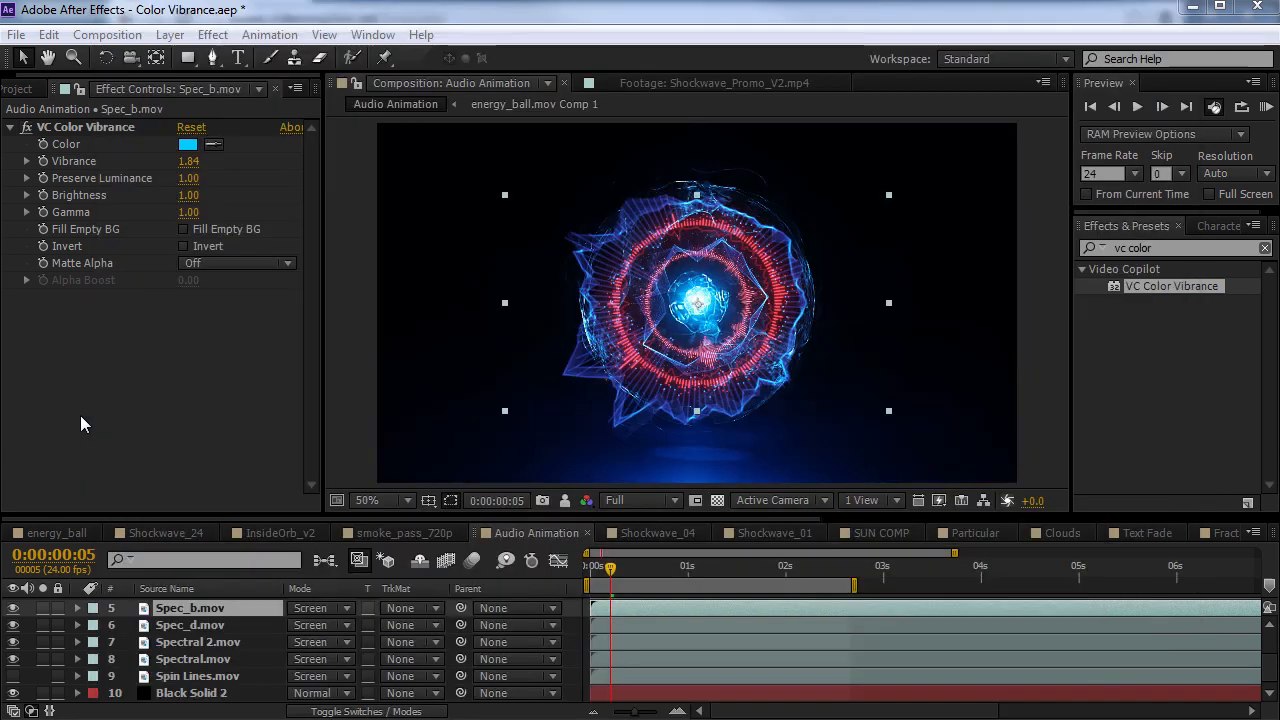
left_click(80, 417)
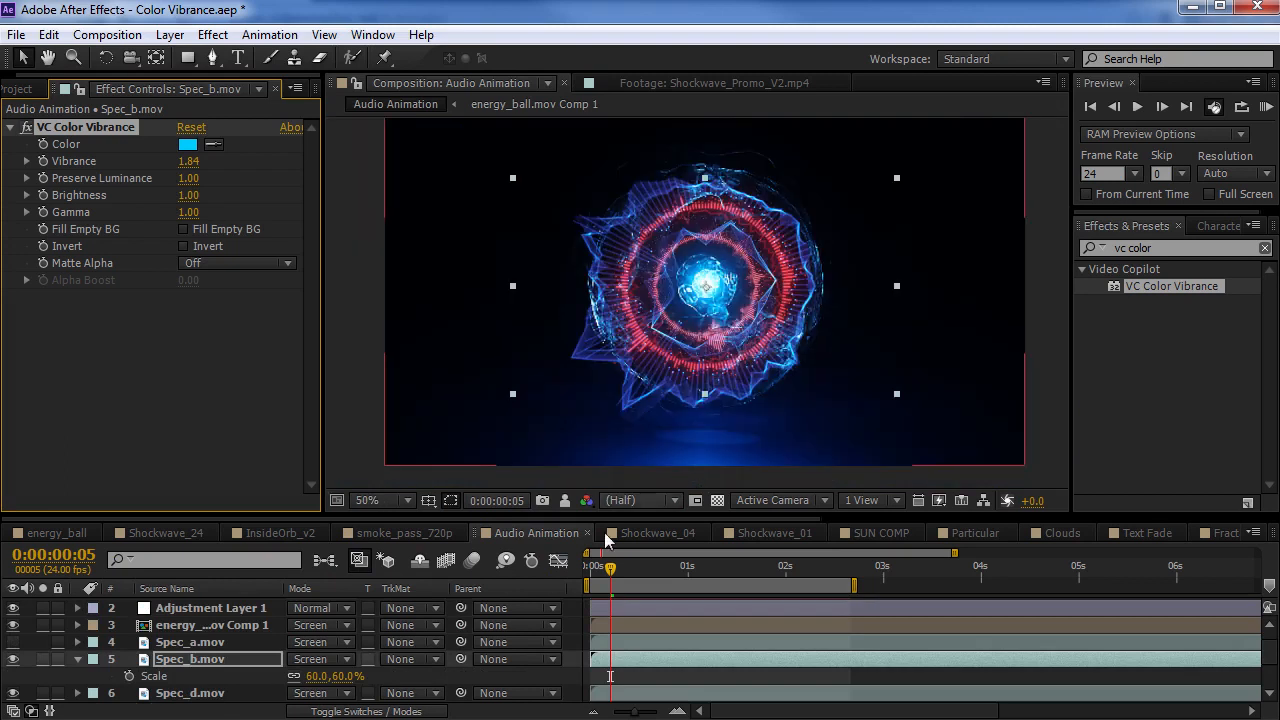
Solo the Spec_b.mov layer at 0:00:01:06 and compare its look with VC Color Vibrance off and on
left_click(711, 568)
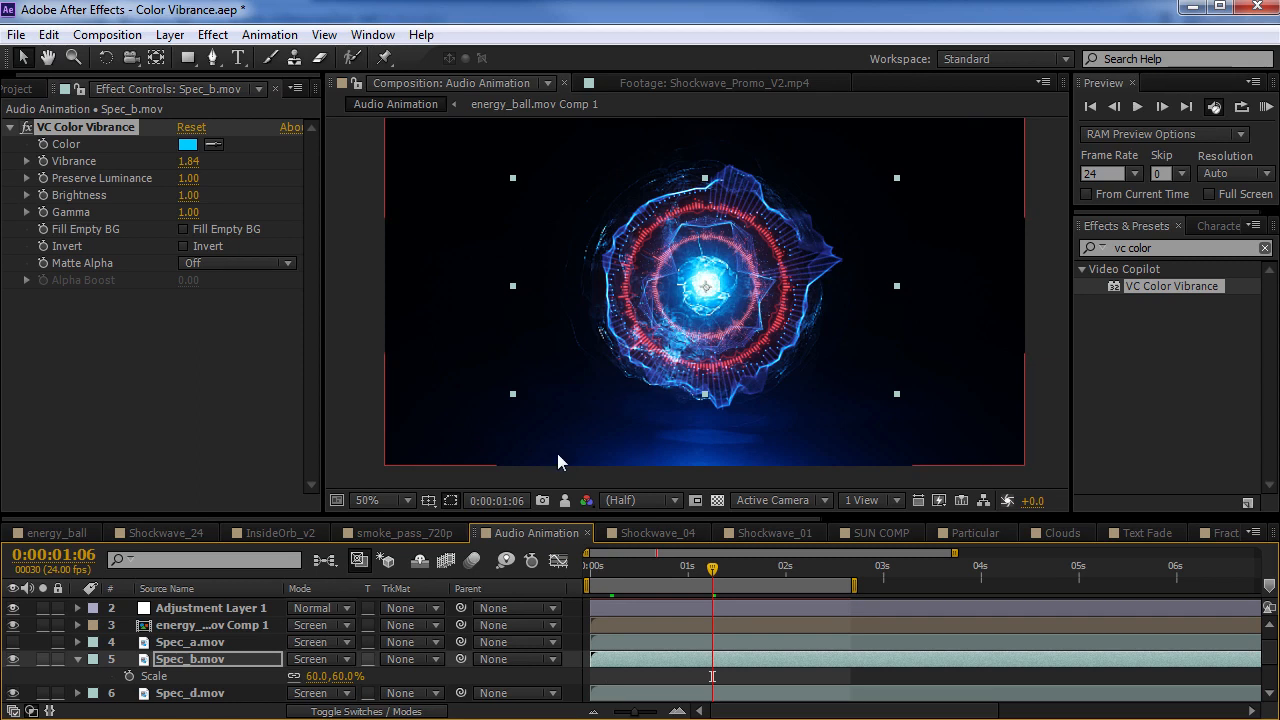
left_click(42, 659)
left_click(716, 365)
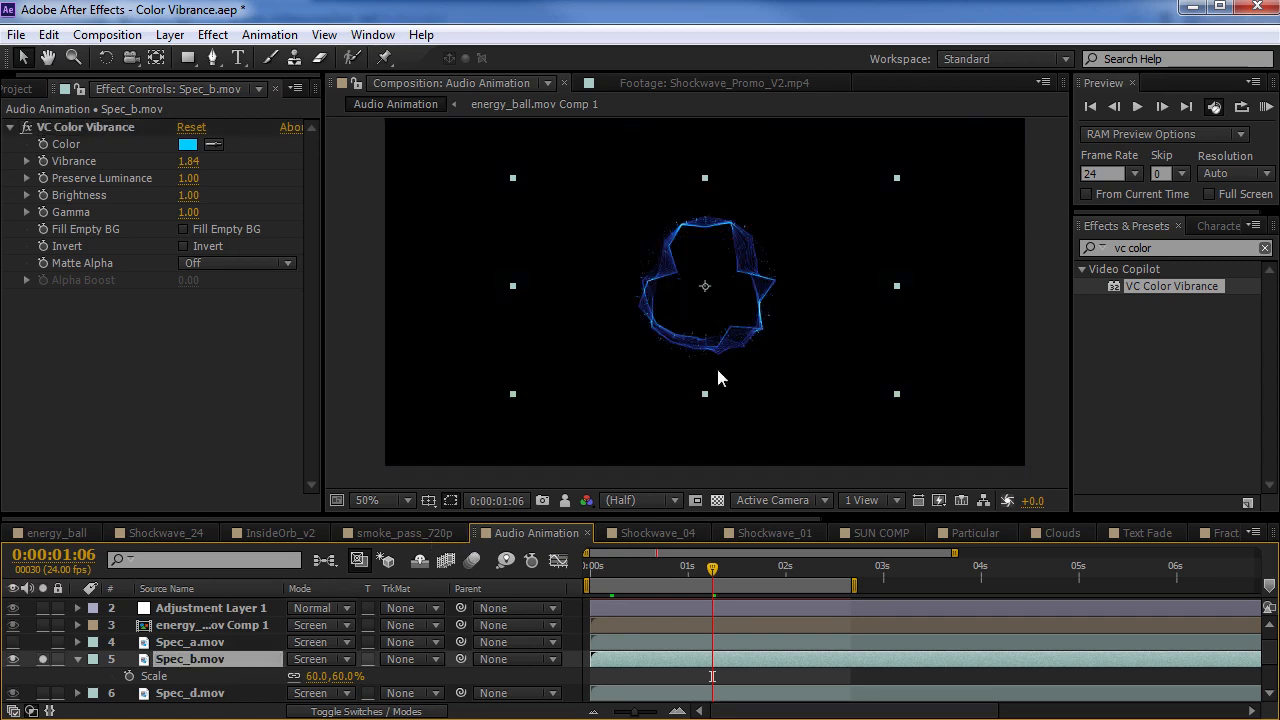
key("period")
left_click(27, 127)
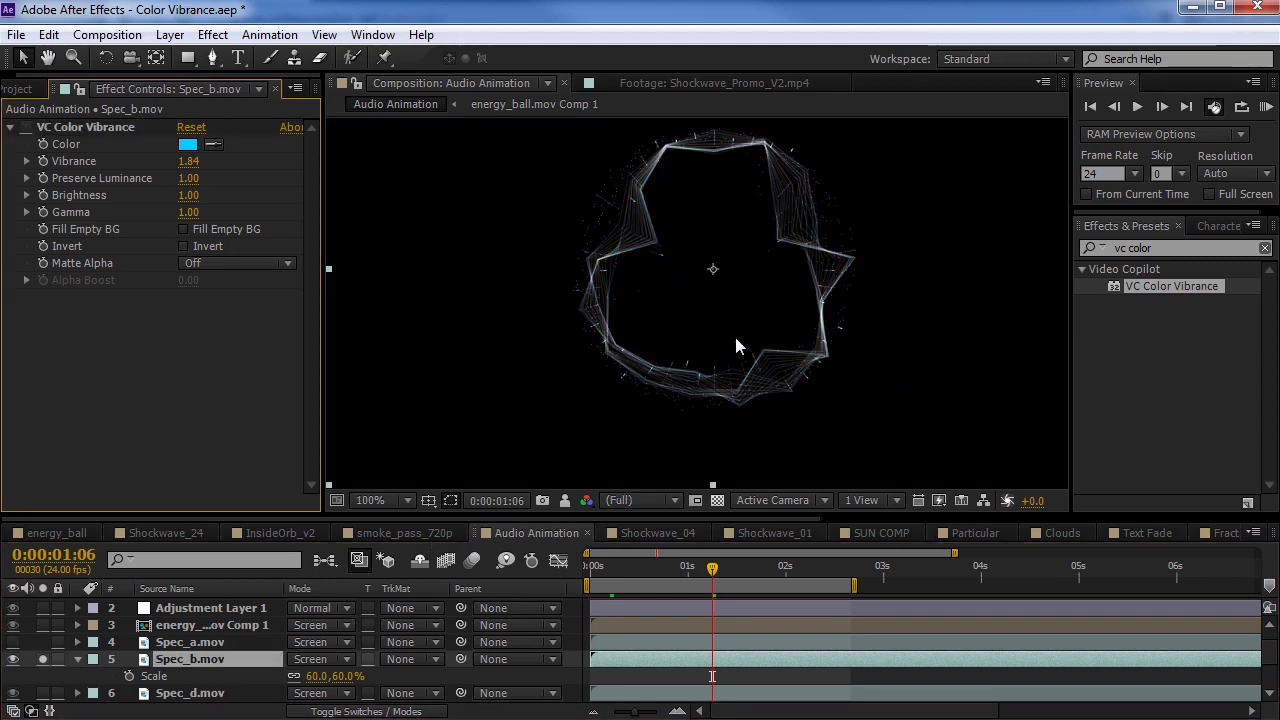
left_click(54, 127)
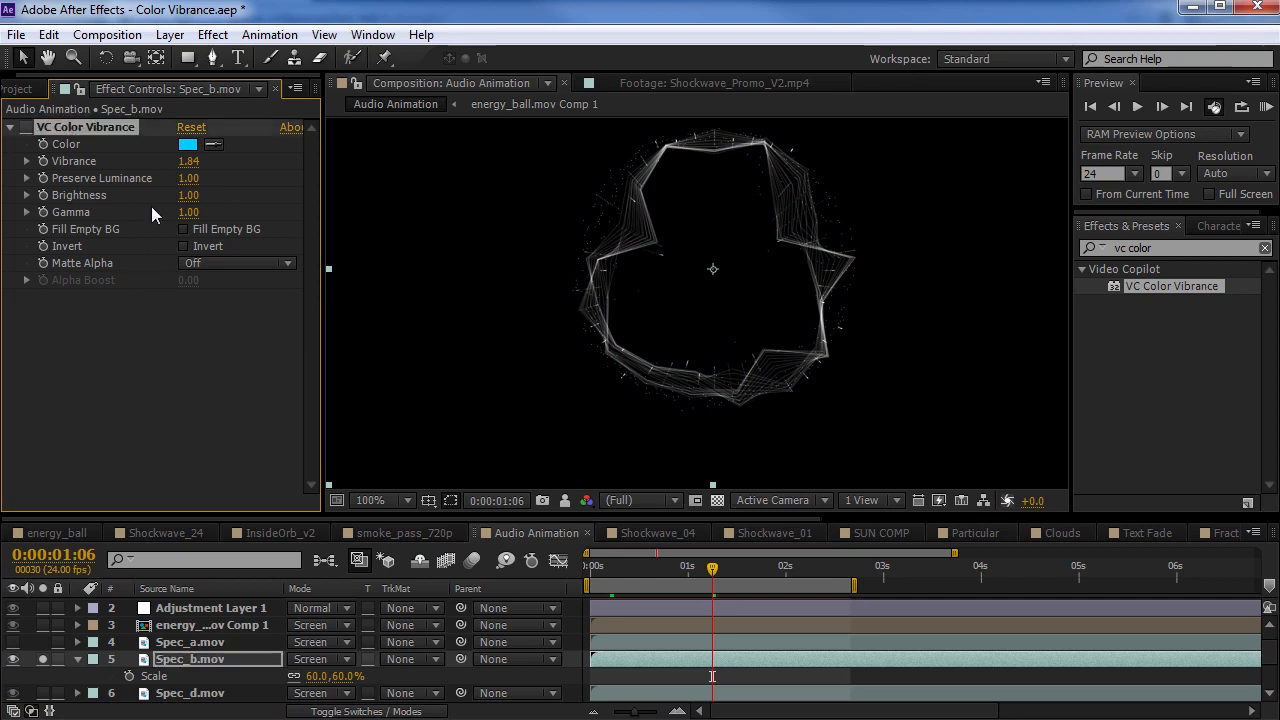
left_click(27, 128)
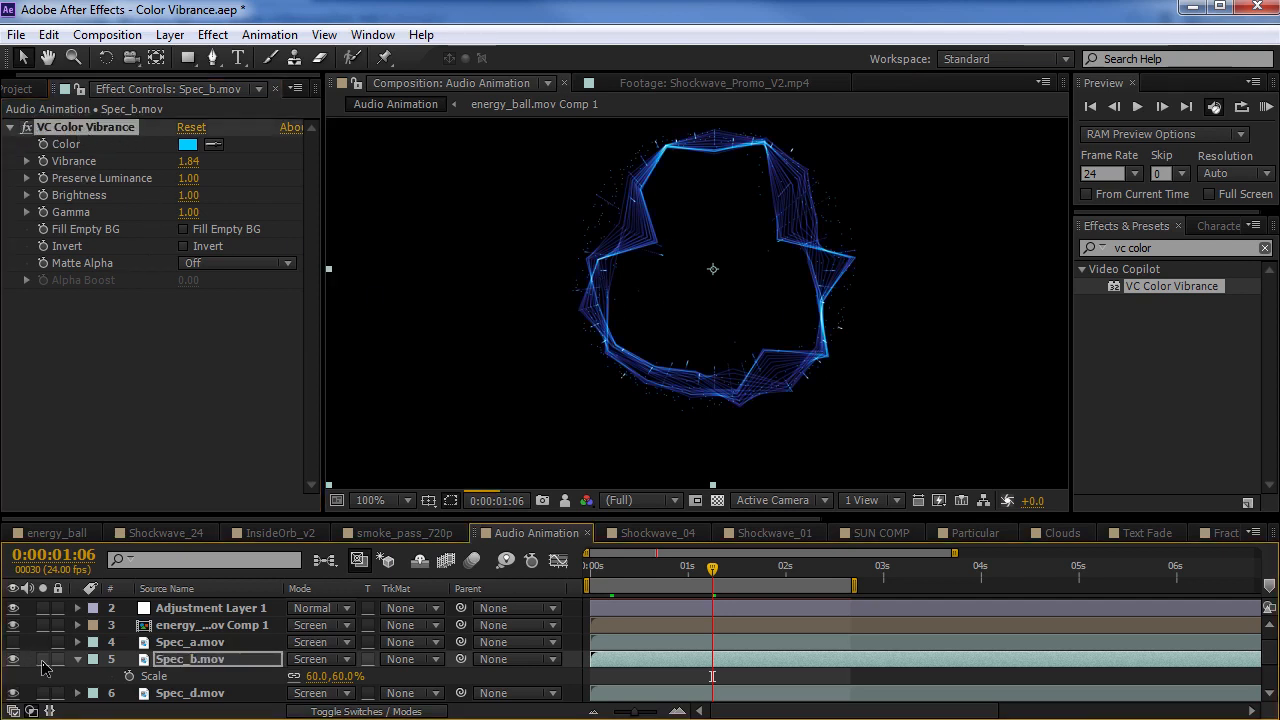
Open the Shockwave_04 composition at 0:00:01:07 and show the Spec_b.mov layer's effect settings and the layers' blending modes
left_click(657, 532)
left_click_drag(672, 573, 798, 561)
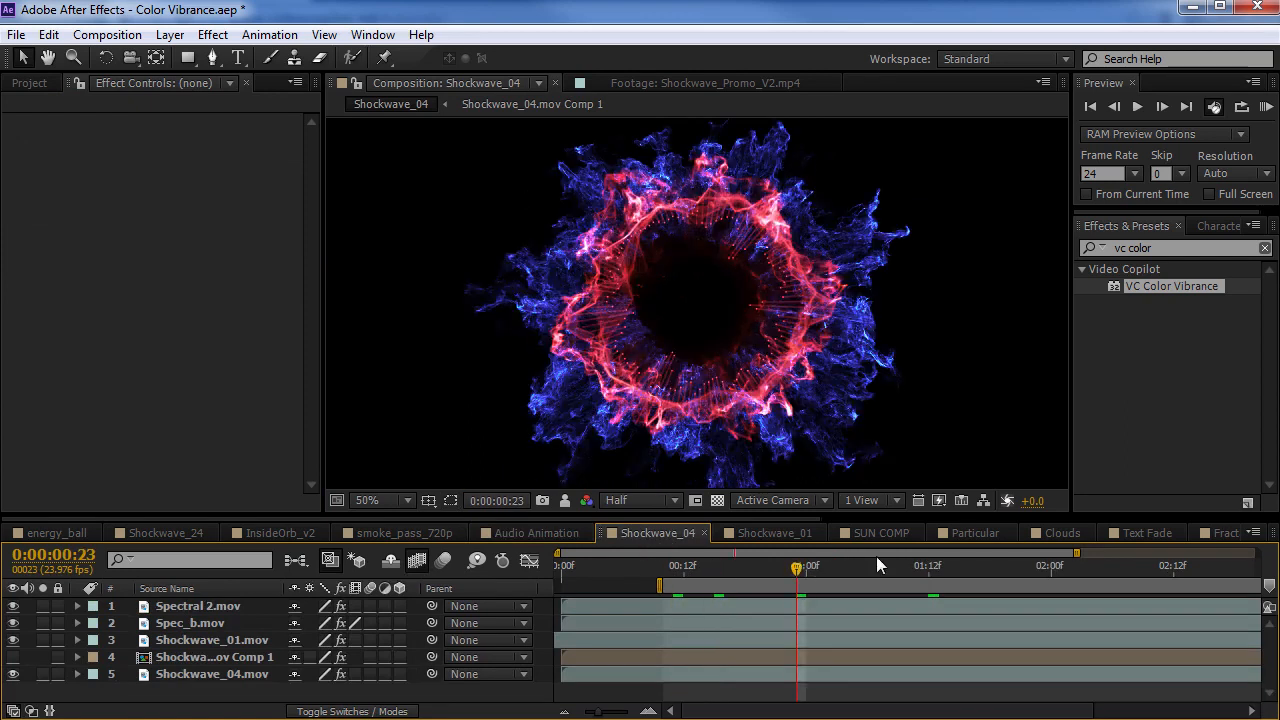
left_click(876, 556)
left_click(213, 620)
key("F4")
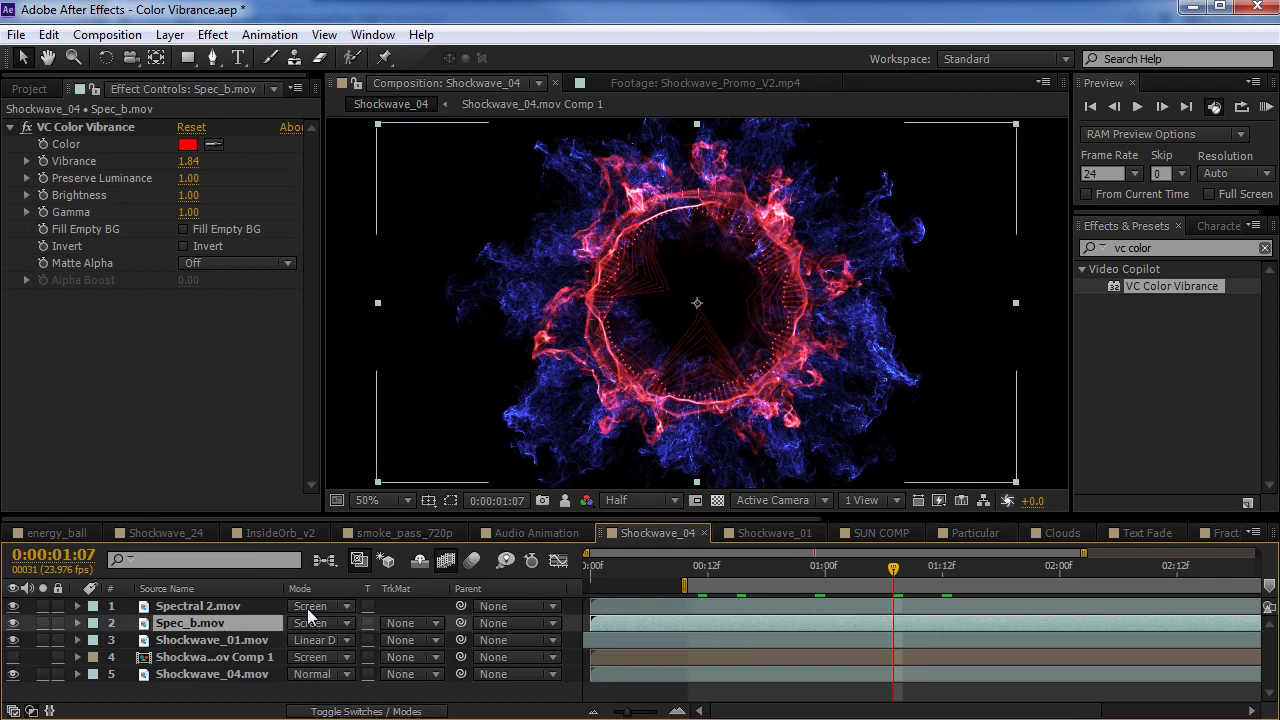
Examine the Spectral 2.mov and Shockwave_01.mov layers by toggling visibility and soloing, and preview other frames of the shockwave
left_click(236, 607)
left_click(13, 607)
left_click(13, 608)
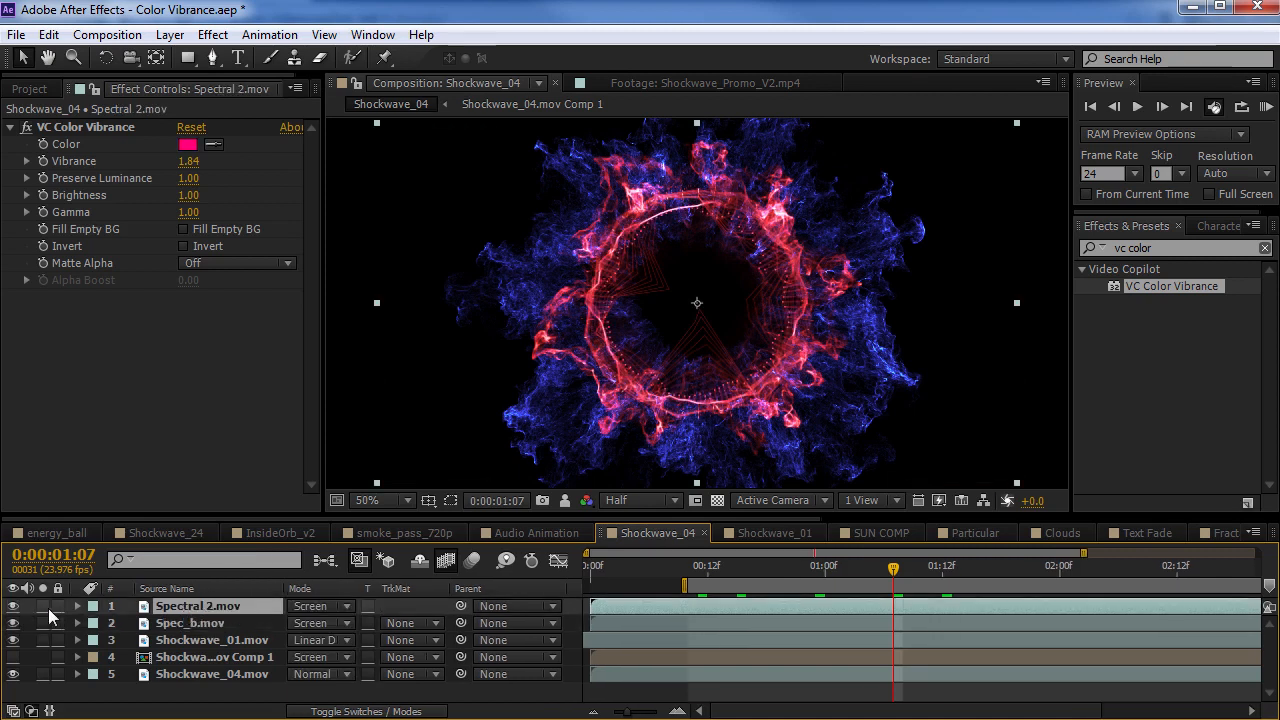
left_click(43, 640)
left_click(193, 641)
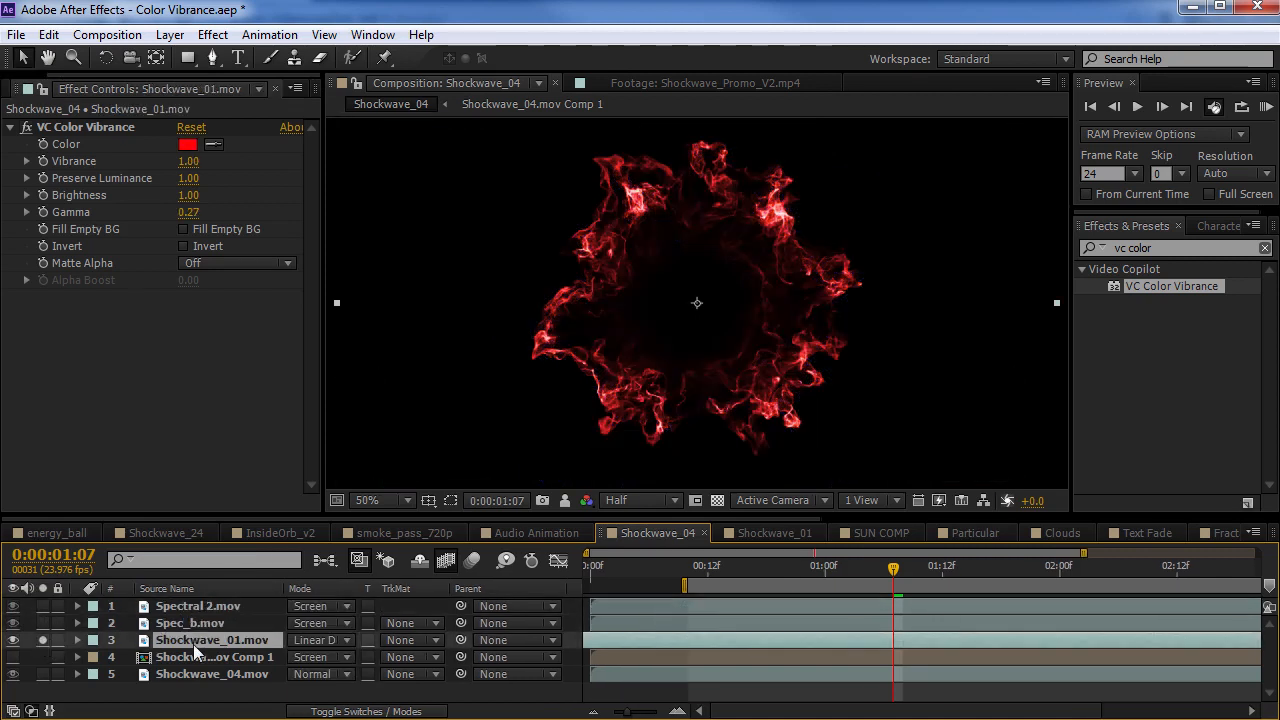
left_click(43, 606)
left_click_drag(817, 566, 970, 564)
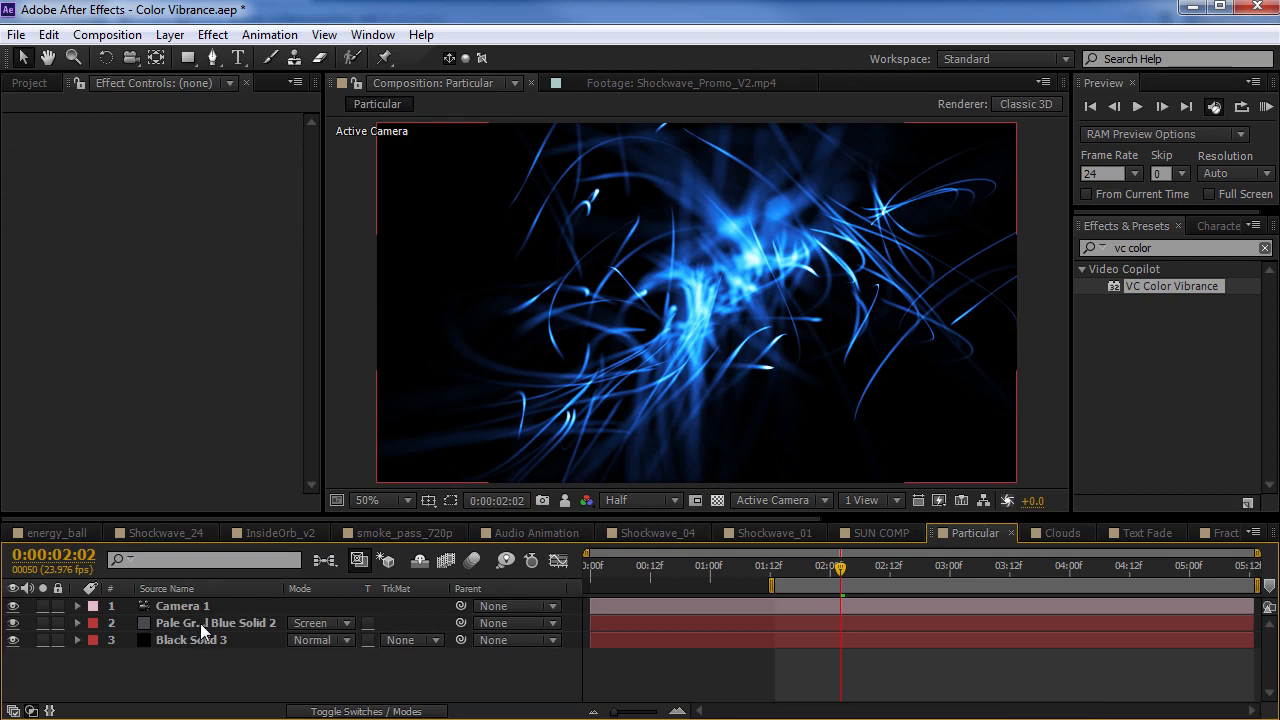
Solo the Pale Gray-Royal Blue Solid 2 layer in the Particular composition and inspect its uncoloured particles against the transparency grid
left_click(200, 623)
left_click(10, 128)
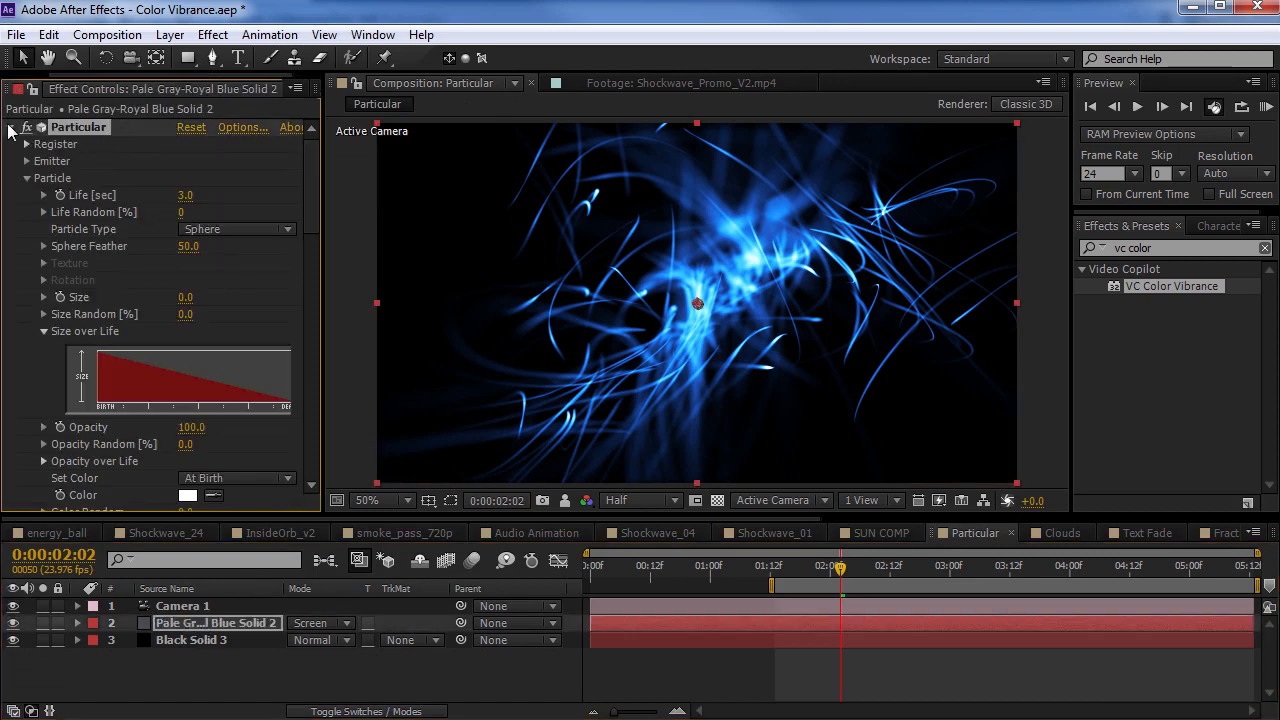
scroll(700, 335, "up", 1)
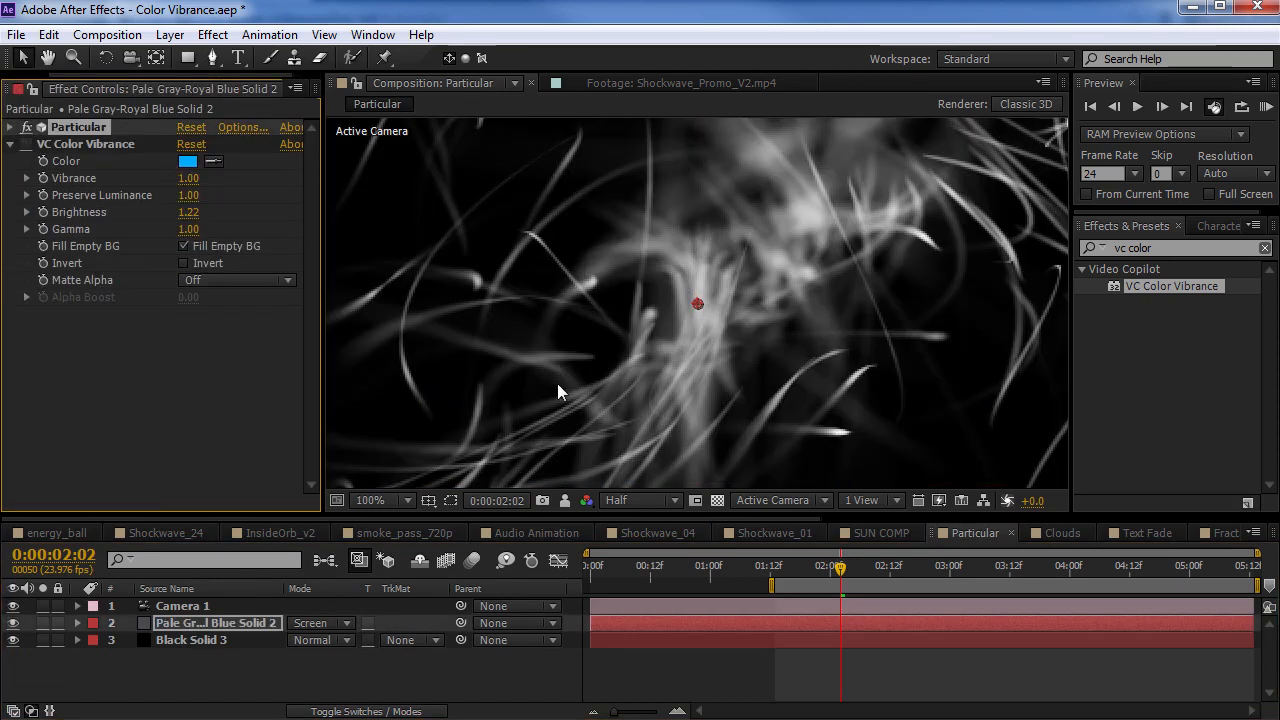
left_click(43, 623)
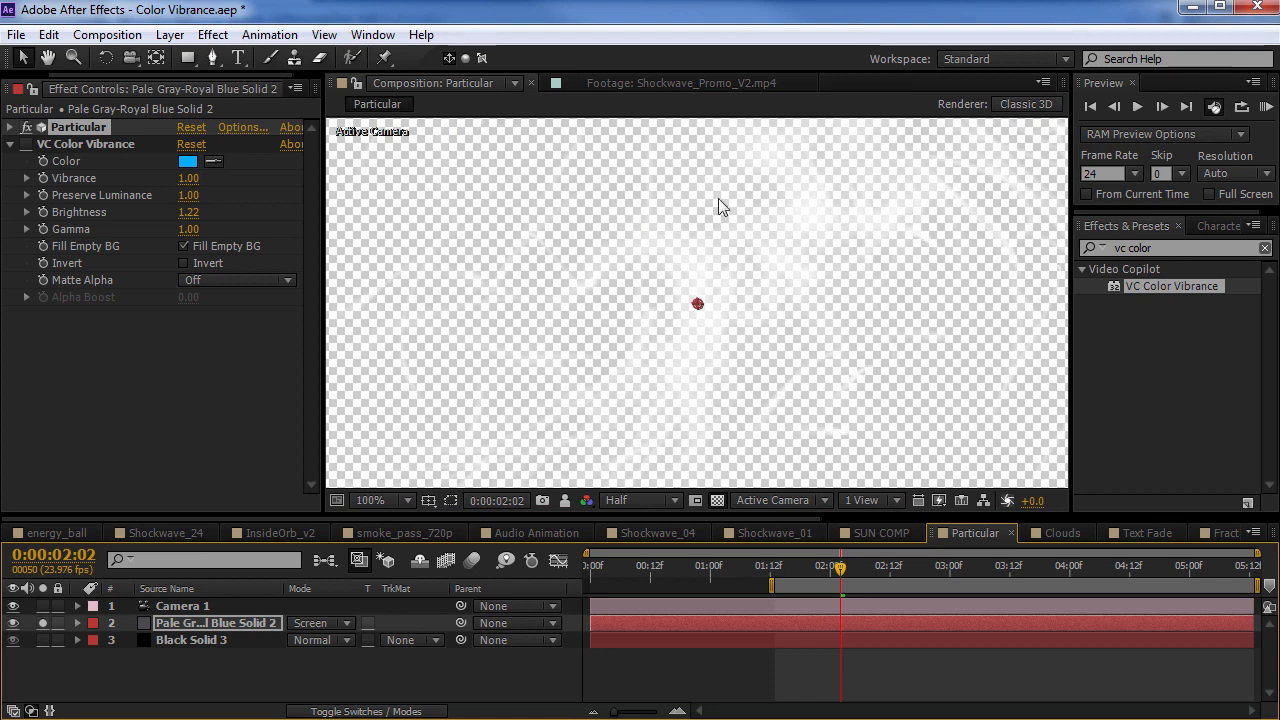
left_click(717, 500)
left_click(717, 500)
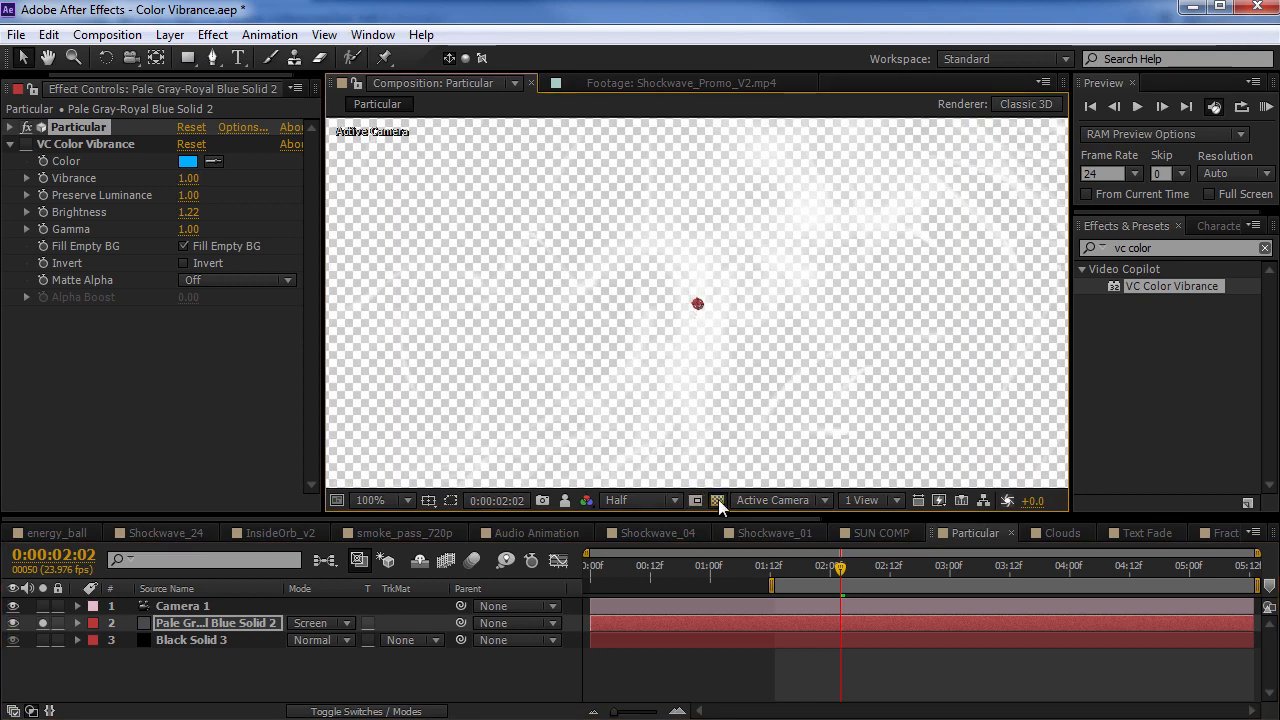
Replace the particle layer's VC Color Vibrance with a fresh copy of the effect and hide the transparency grid
left_click(104, 142)
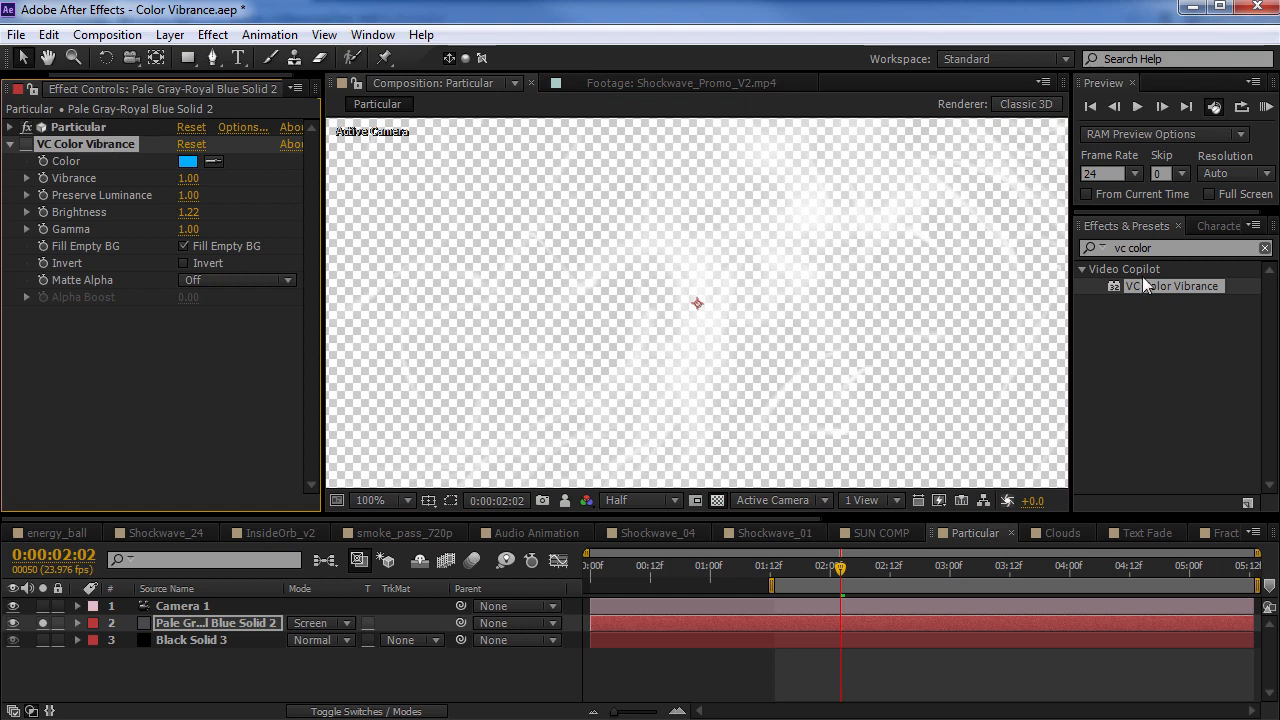
key("Delete")
left_click_drag(1159, 287, 183, 200)
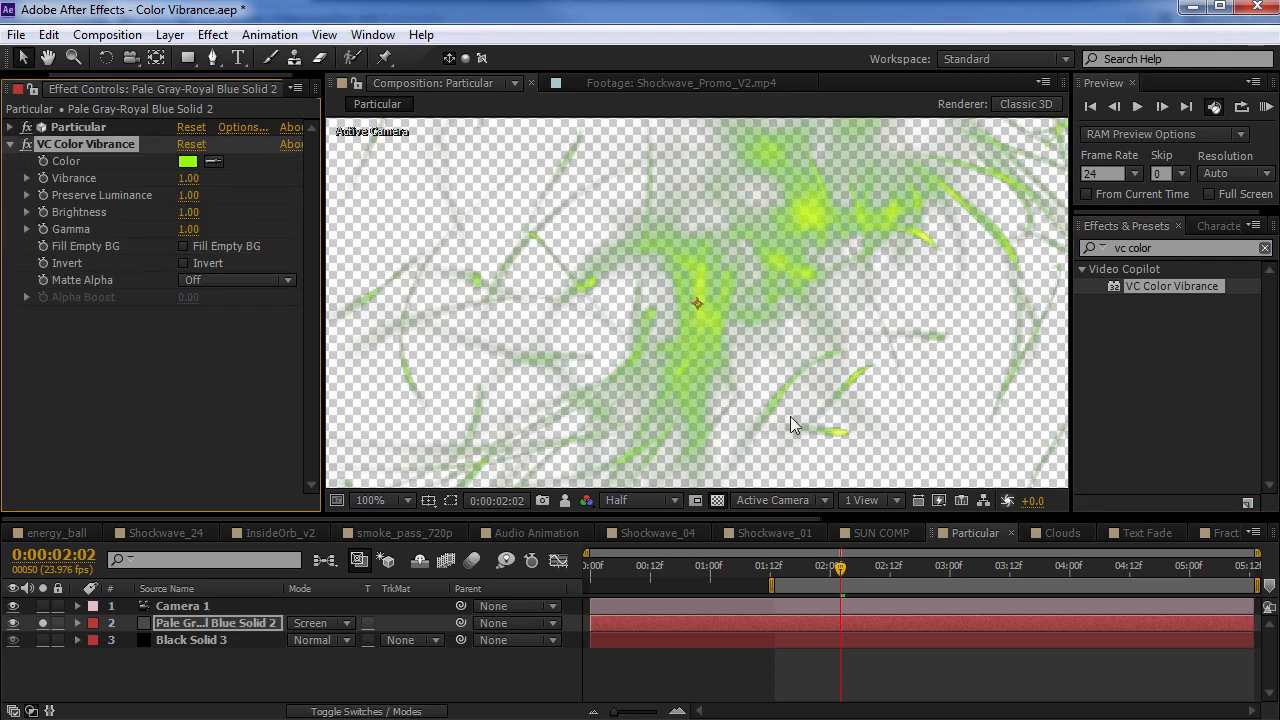
left_click(717, 500)
key("comma")
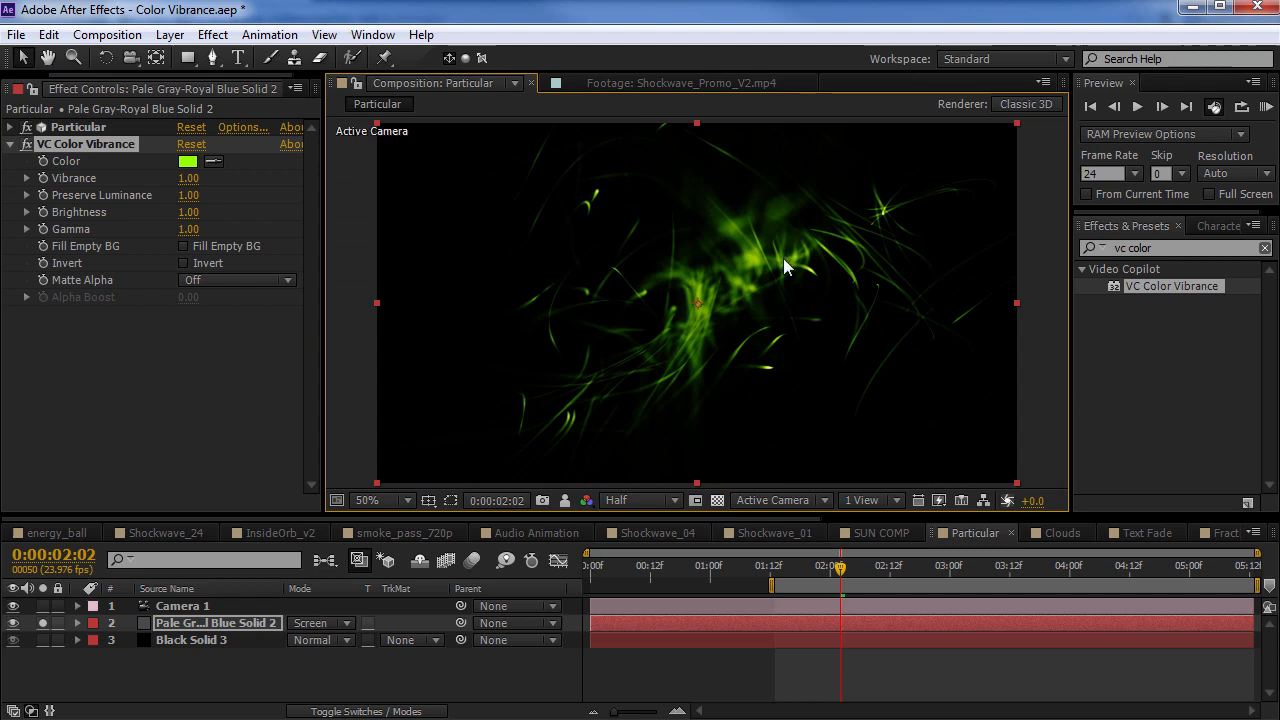
Compare the particles with VC Color Vibrance off and on, and enable the effect's Fill Empty BG option
left_click(25, 145)
left_click(25, 145)
left_click(25, 145)
left_click(25, 145)
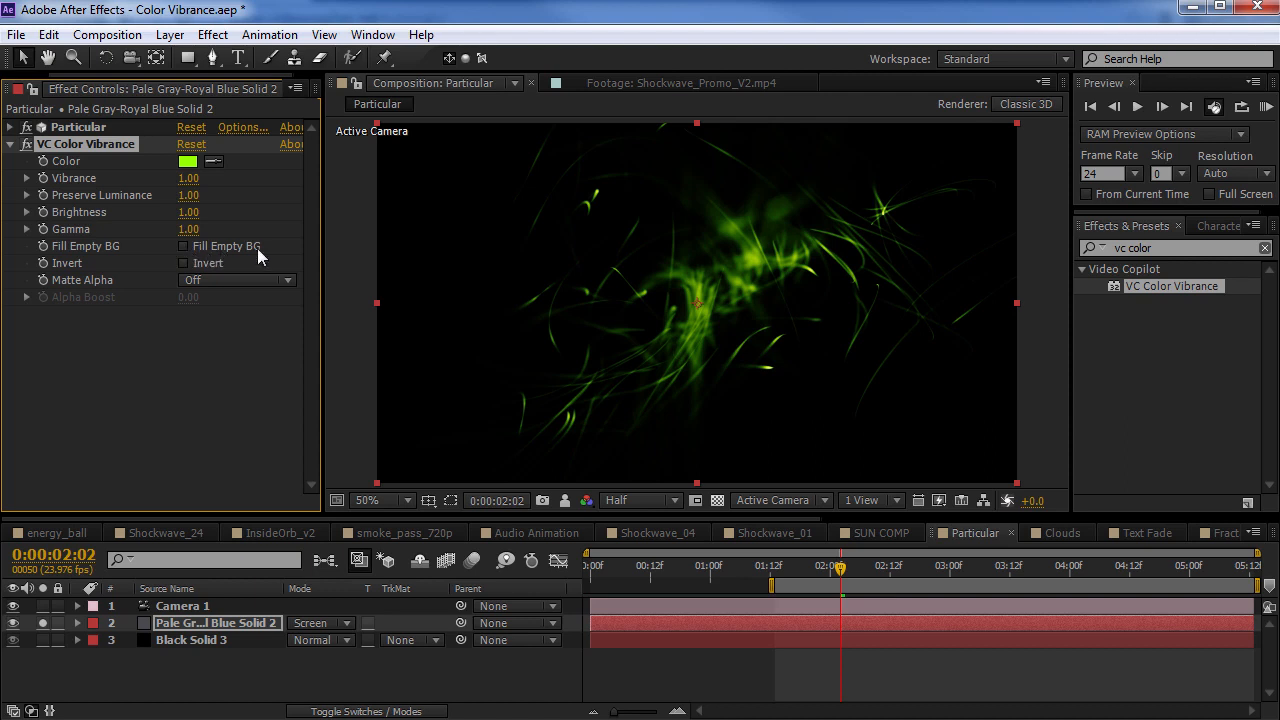
left_click(184, 246)
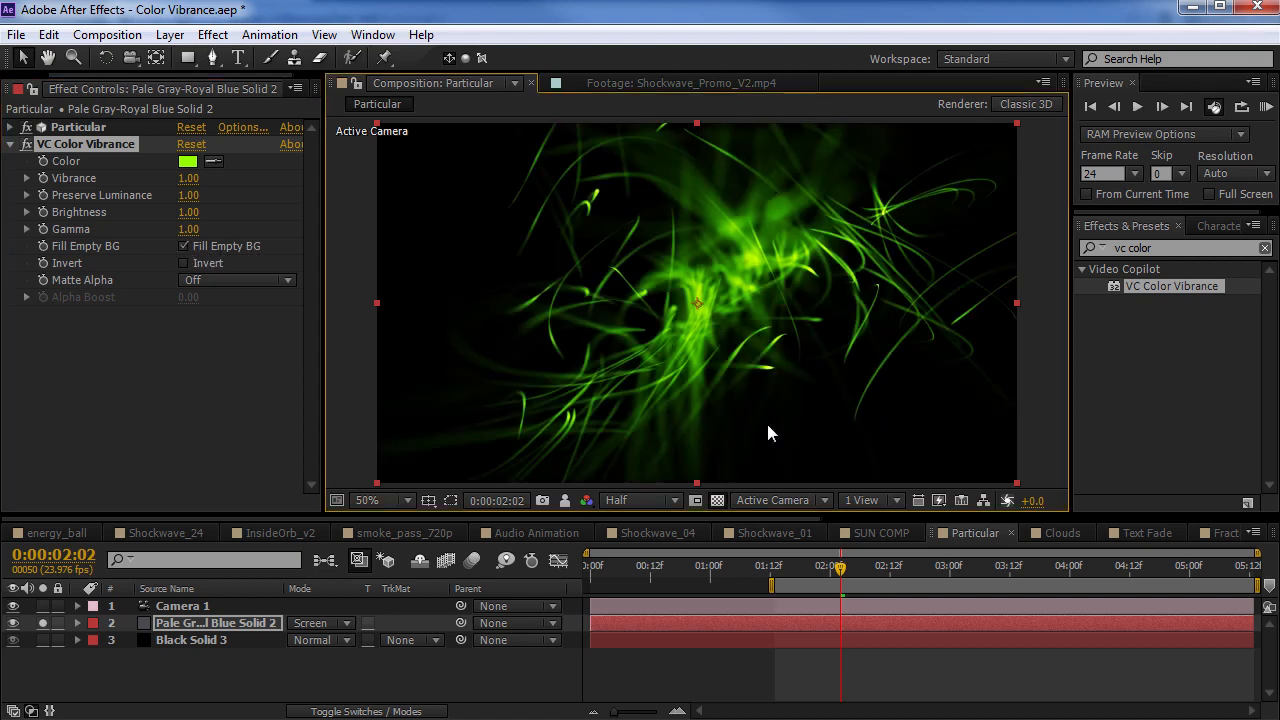
Set Matte Alpha to On for the particle layer's VC Color Vibrance and view the result without the transparency grid
left_click(205, 281)
left_click(222, 324)
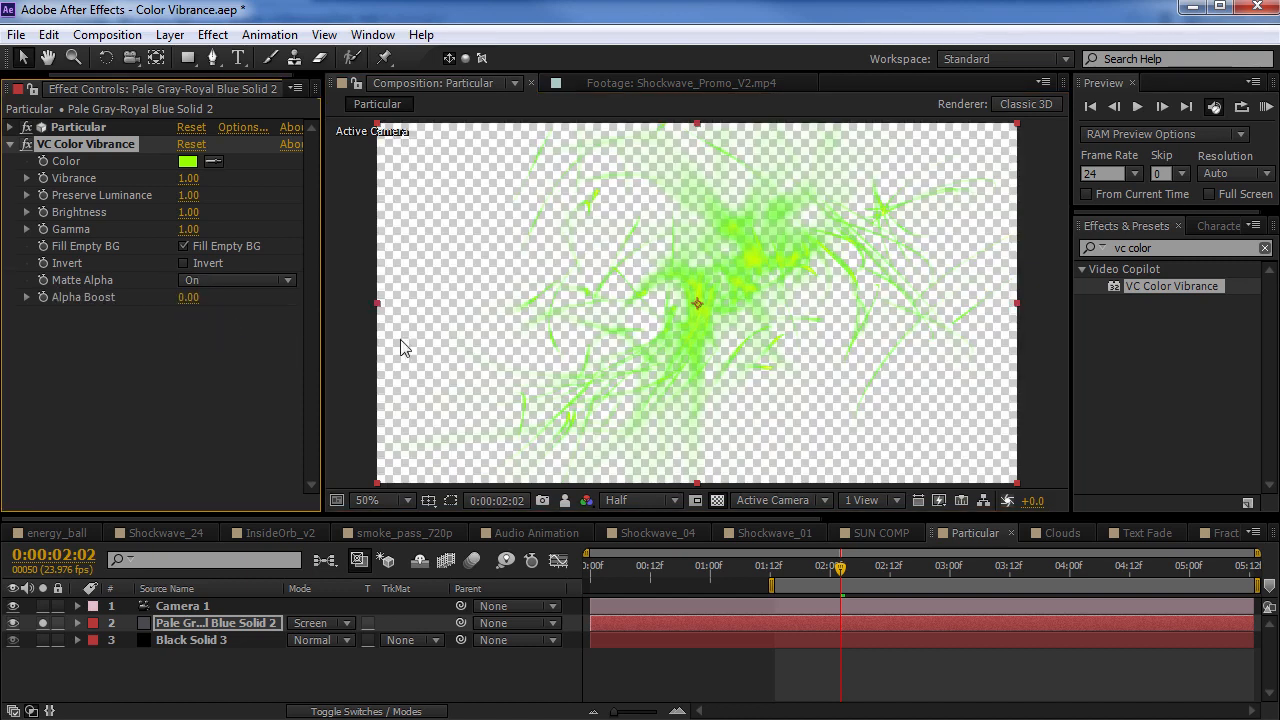
left_click(717, 500)
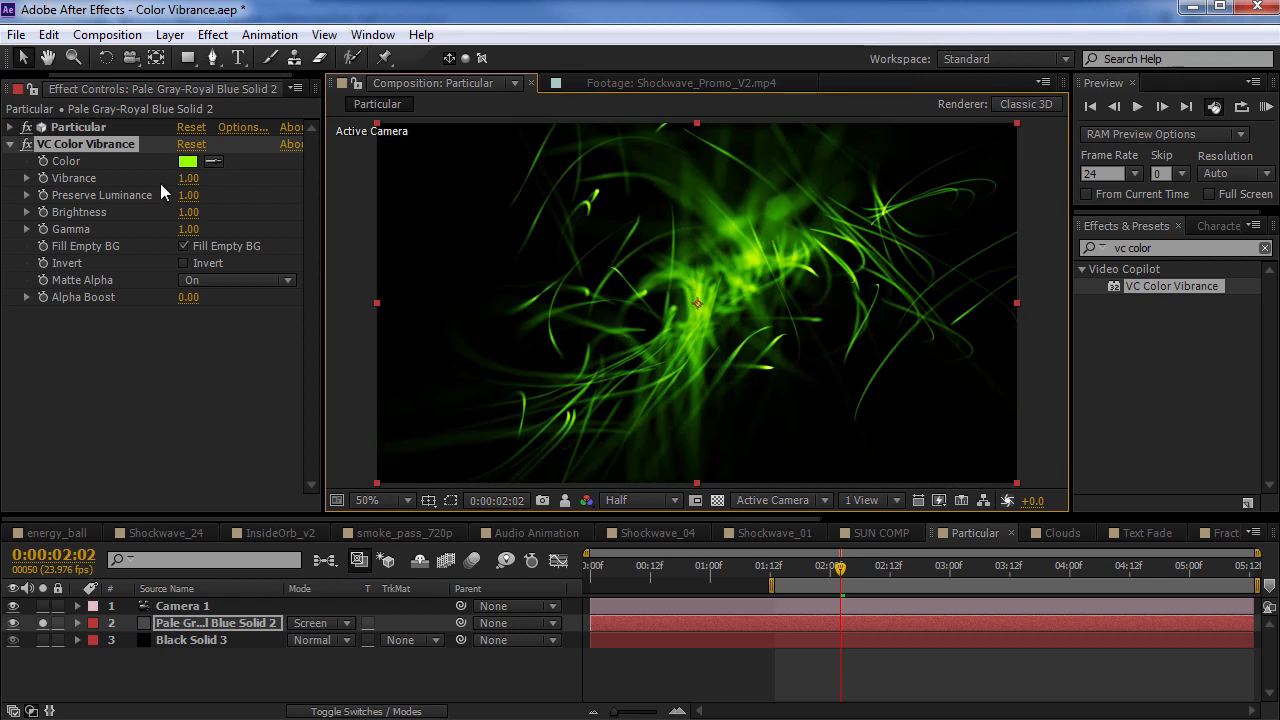
Set the particle layer's VC Color Vibrance colour to yellow-green, its Brightness to 1.50 and its Gamma to 0.51
left_click(188, 161)
mouse_move(318, 510)
left_mouse_down()
mouse_move(314, 562)
mouse_move(314, 528)
left_mouse_up()
left_click(476, 432)
left_click_drag(188, 229, 228, 213)
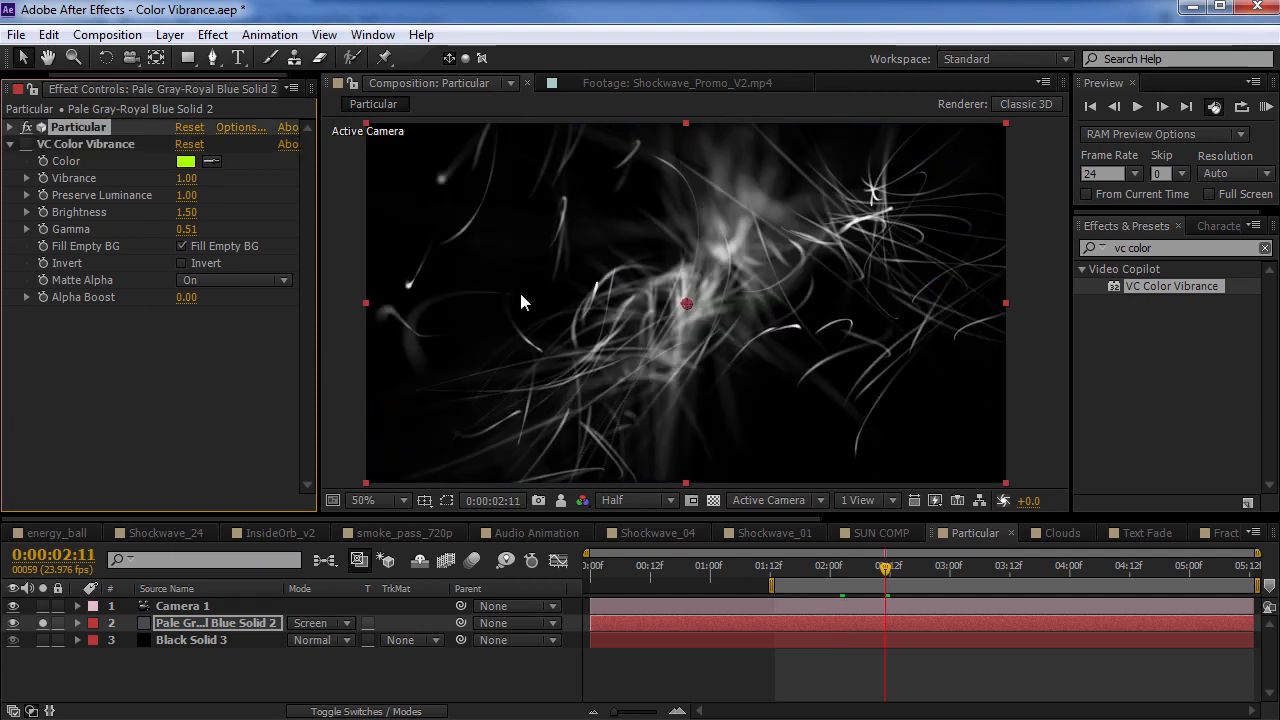
Re-enable VC Color Vibrance on the particle layer, set its colour to violet 5400FF and compare the effect off and on
left_click(26, 144)
left_click(82, 146)
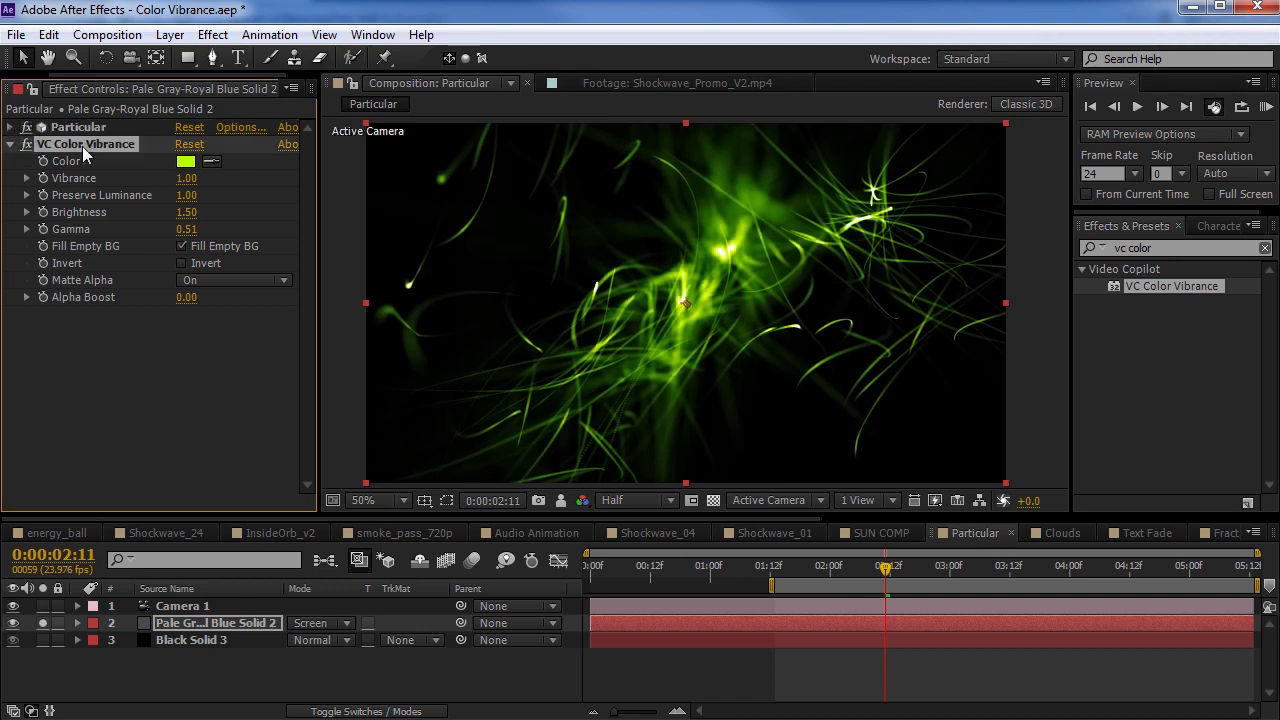
left_click(185, 161)
left_click_drag(316, 555, 309, 511)
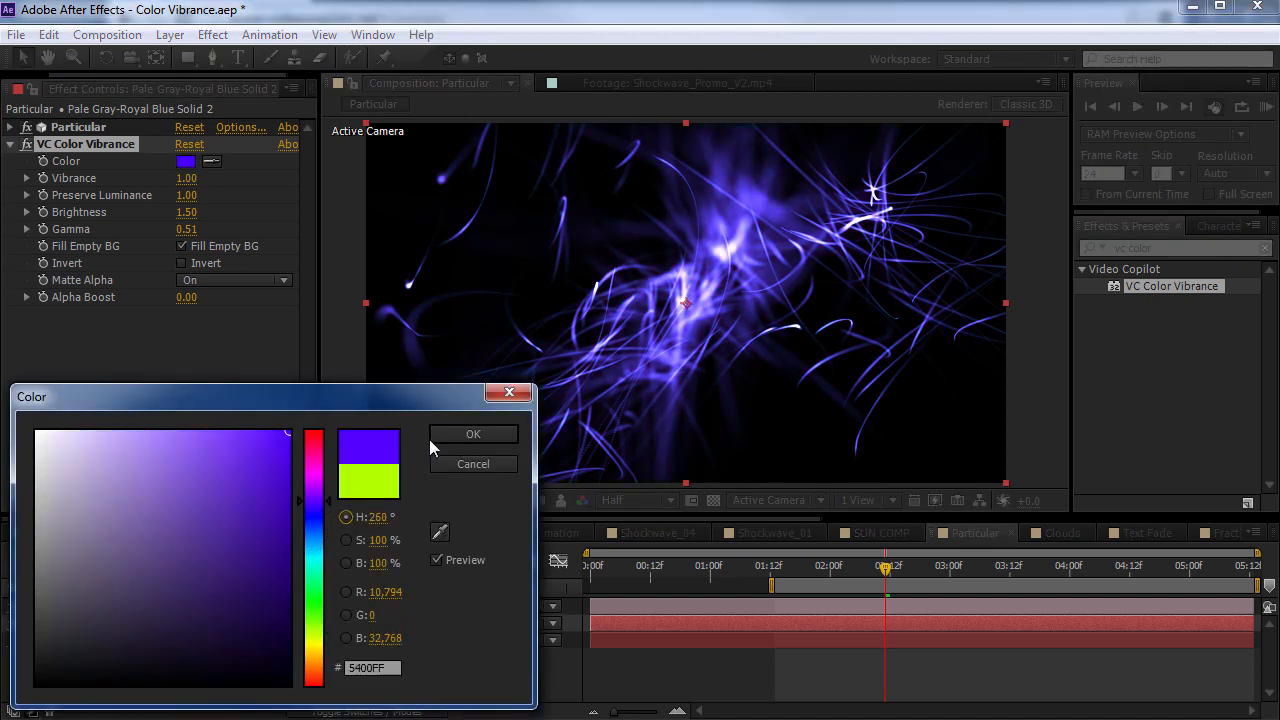
left_click(435, 436)
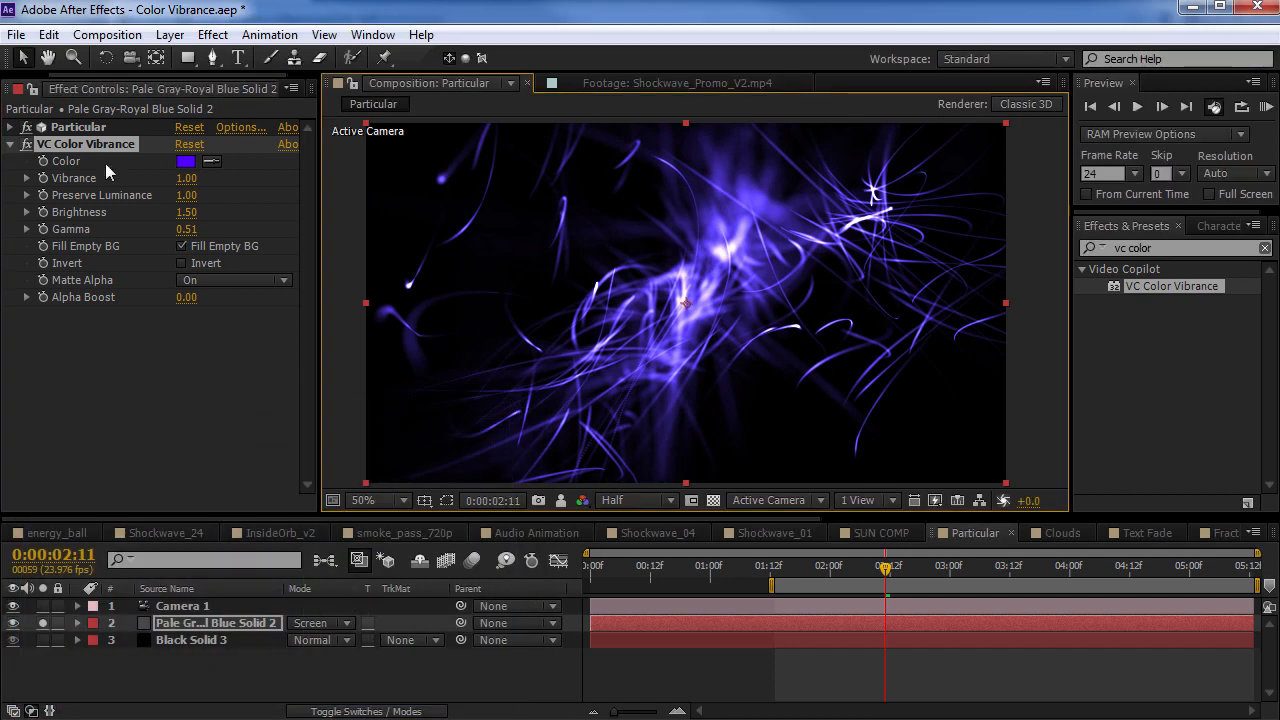
left_click(27, 144)
left_click(27, 145)
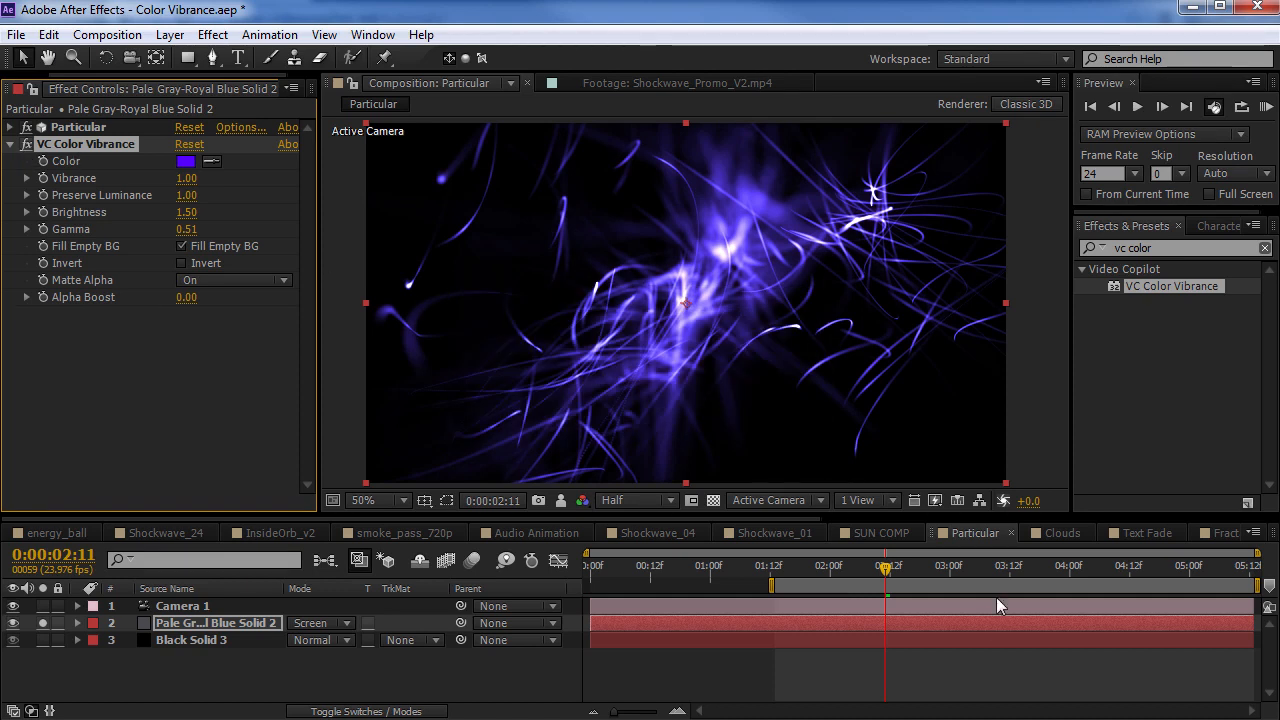
Open the Fractal Noise composition and examine the Vibrance layer's VC Color Vibrance settings and blue noise close up
scroll(857, 530, "down", 5)
left_click(783, 530)
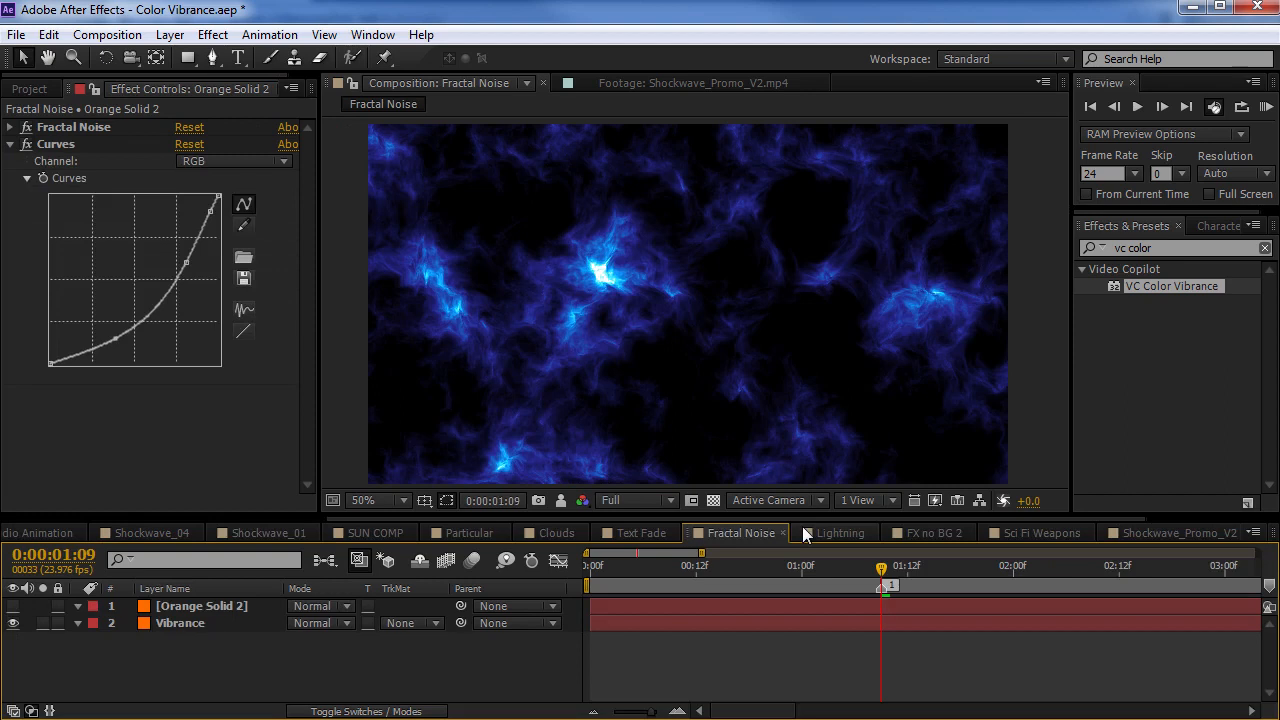
left_click(222, 608)
left_click(180, 626)
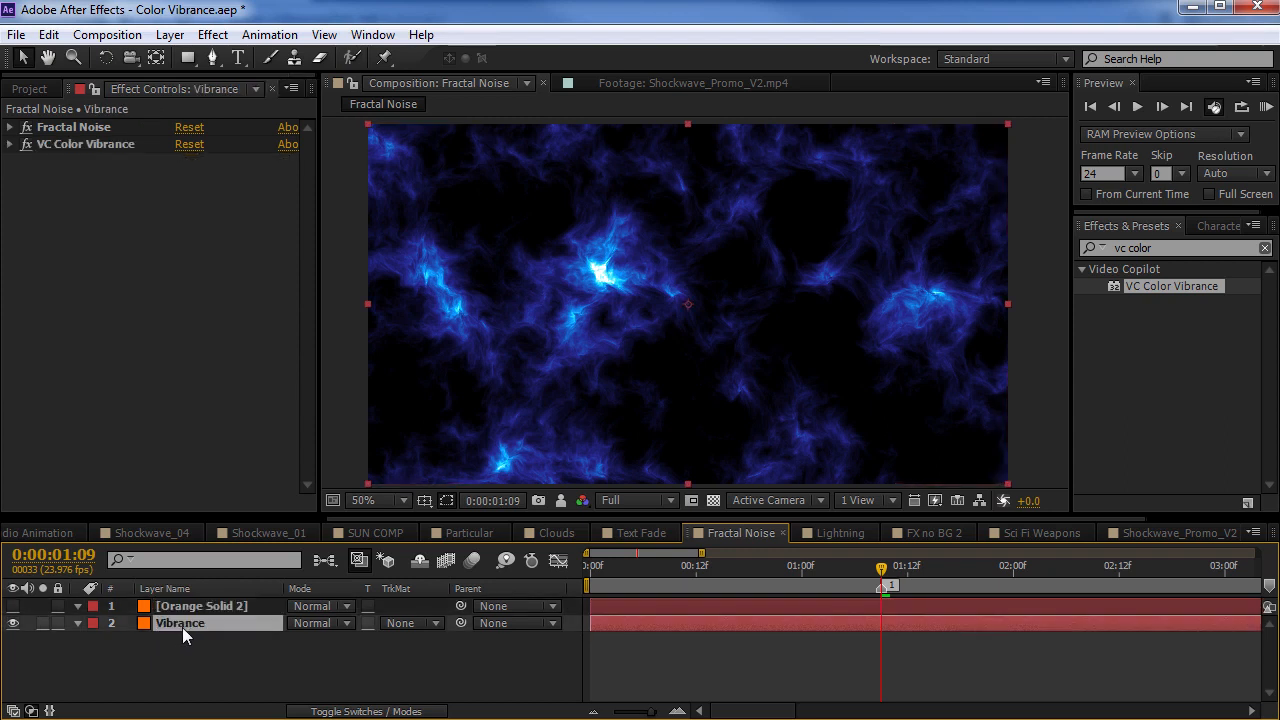
left_click(68, 128)
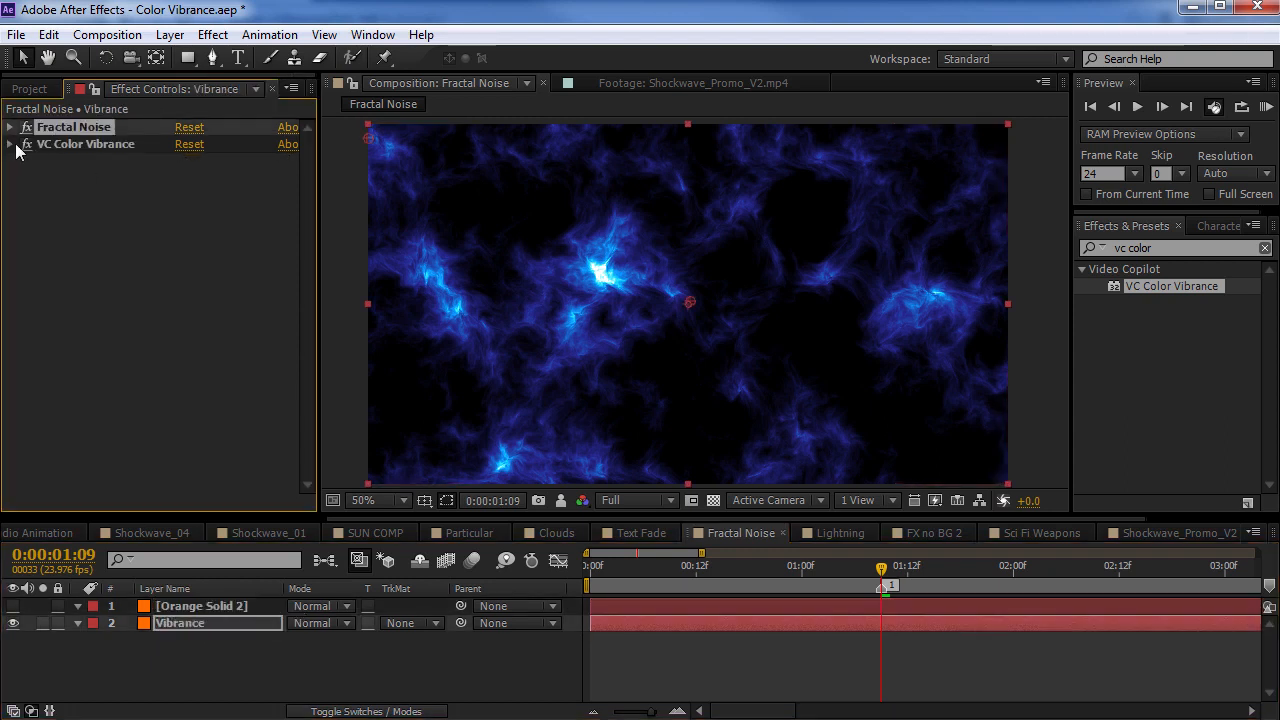
left_click(10, 145)
scroll(560, 270, "up", 1)
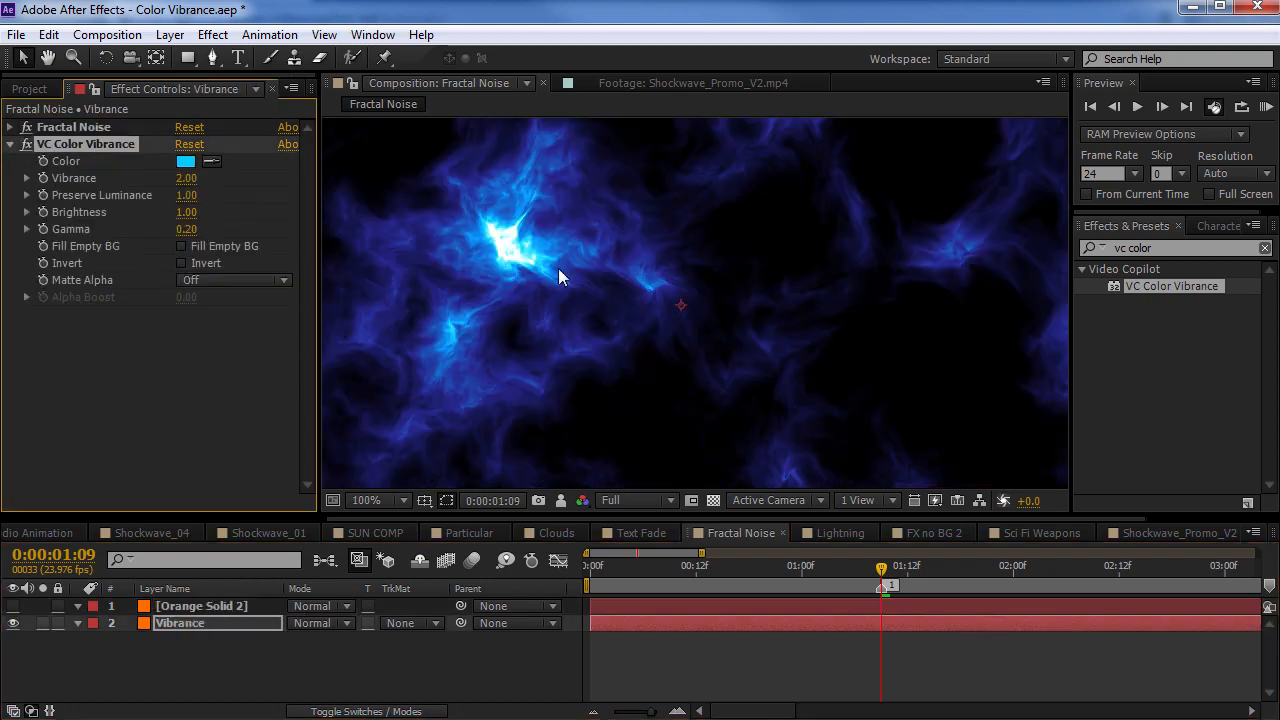
Hide the Vibrance layer and show the Orange Solid 2 layer with its Curves effect instead
left_click(13, 623)
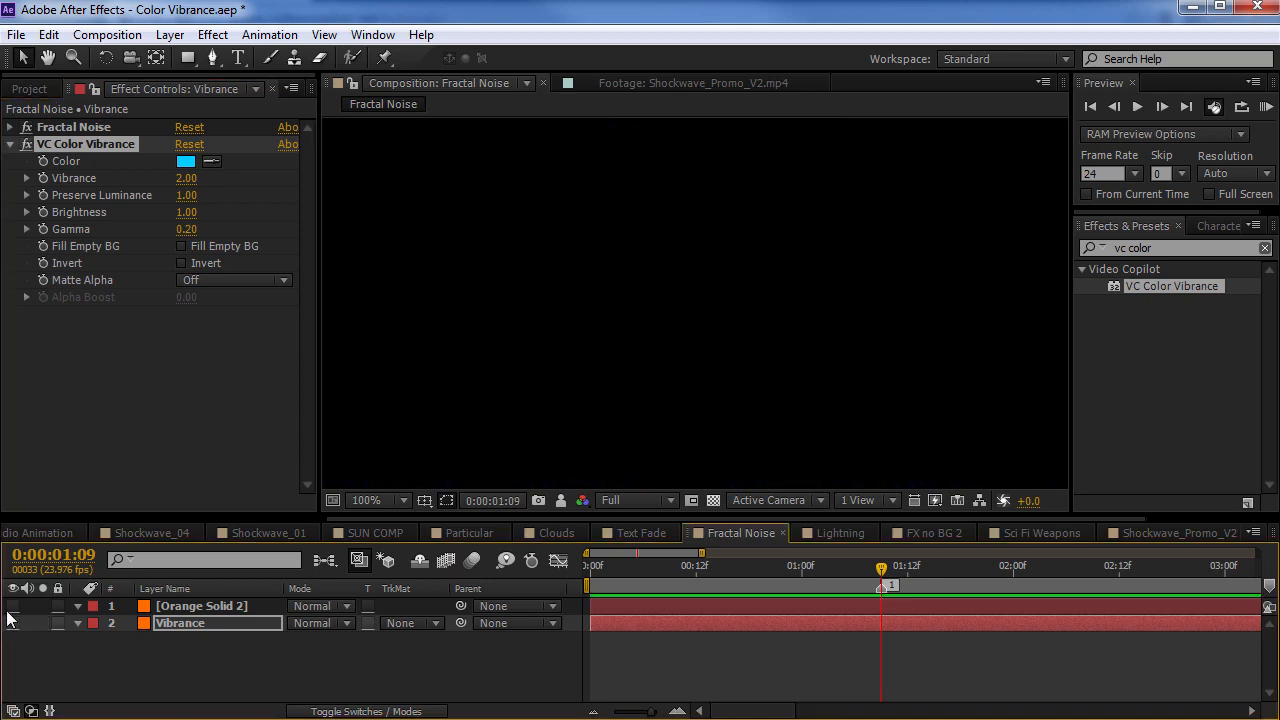
left_click(13, 606)
left_click(218, 607)
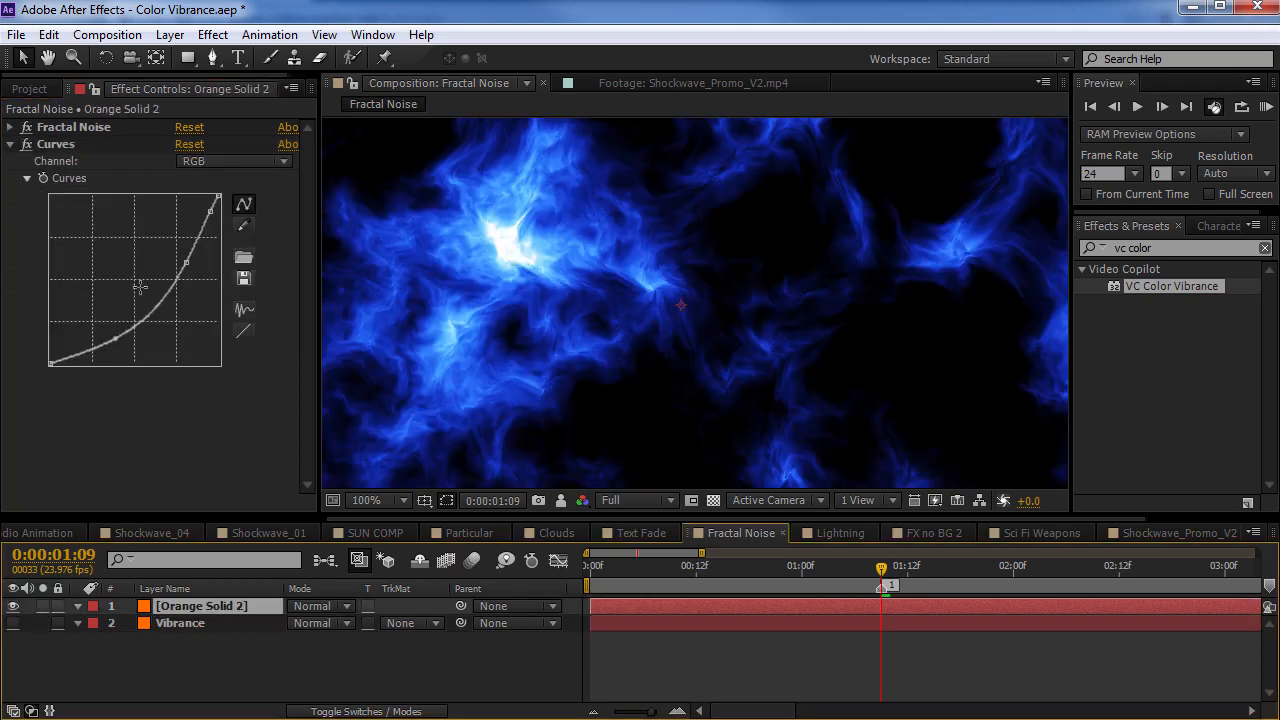
Compare the Orange Solid 2 Curves colouring with the Vibrance layer in the full frame by switching Orange Solid 2 off and on
left_click(62, 134)
left_click(56, 144)
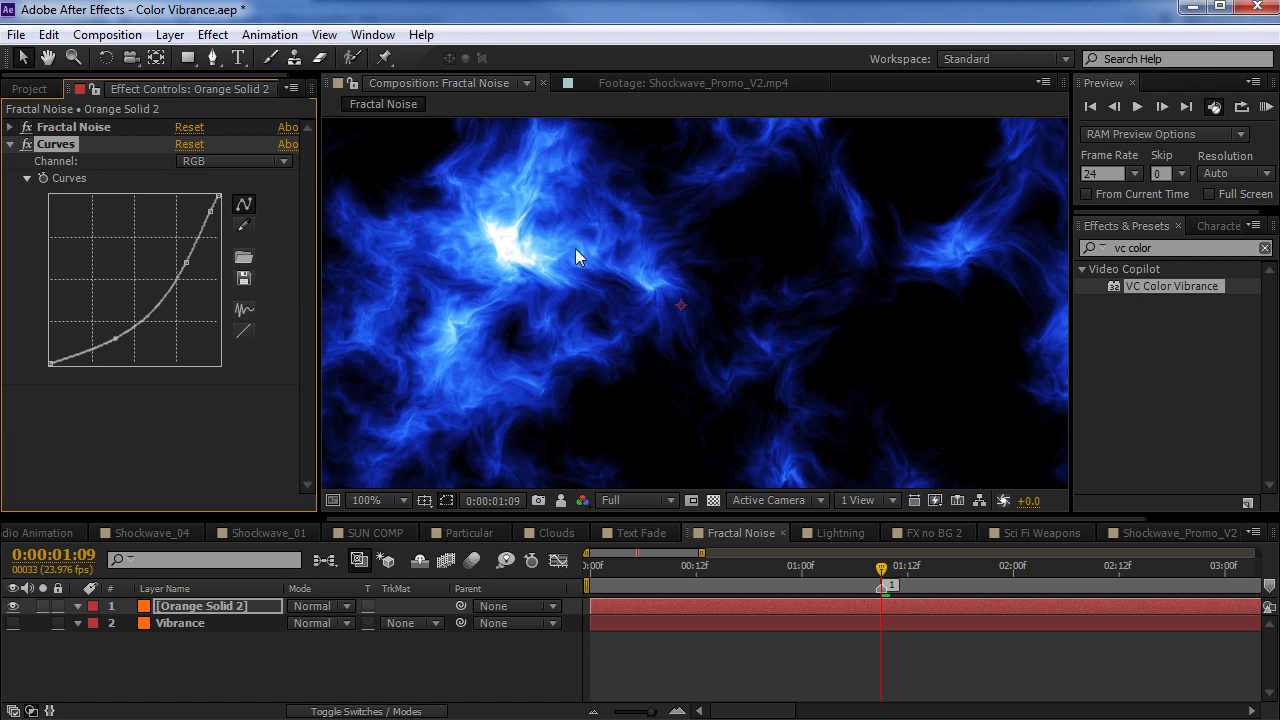
key("comma")
key("comma")
left_click(13, 607)
left_click(13, 607)
left_click(14, 607)
left_click(14, 607)
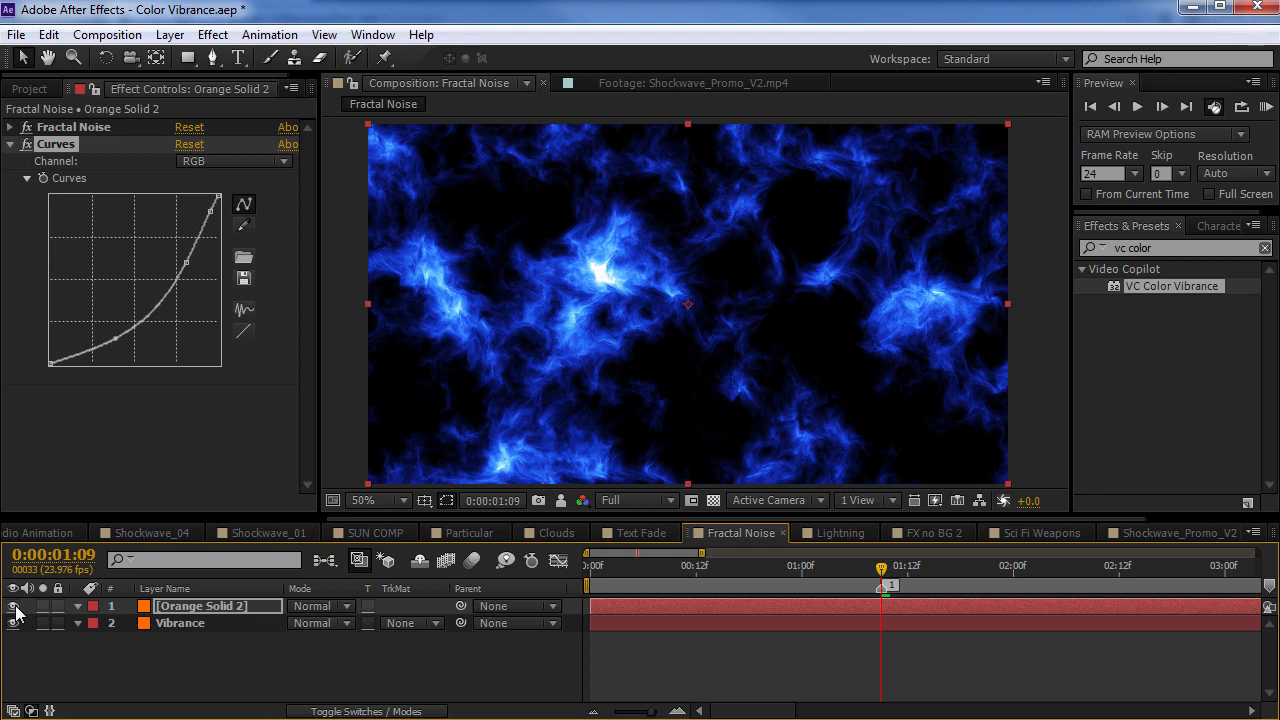
left_click(14, 607)
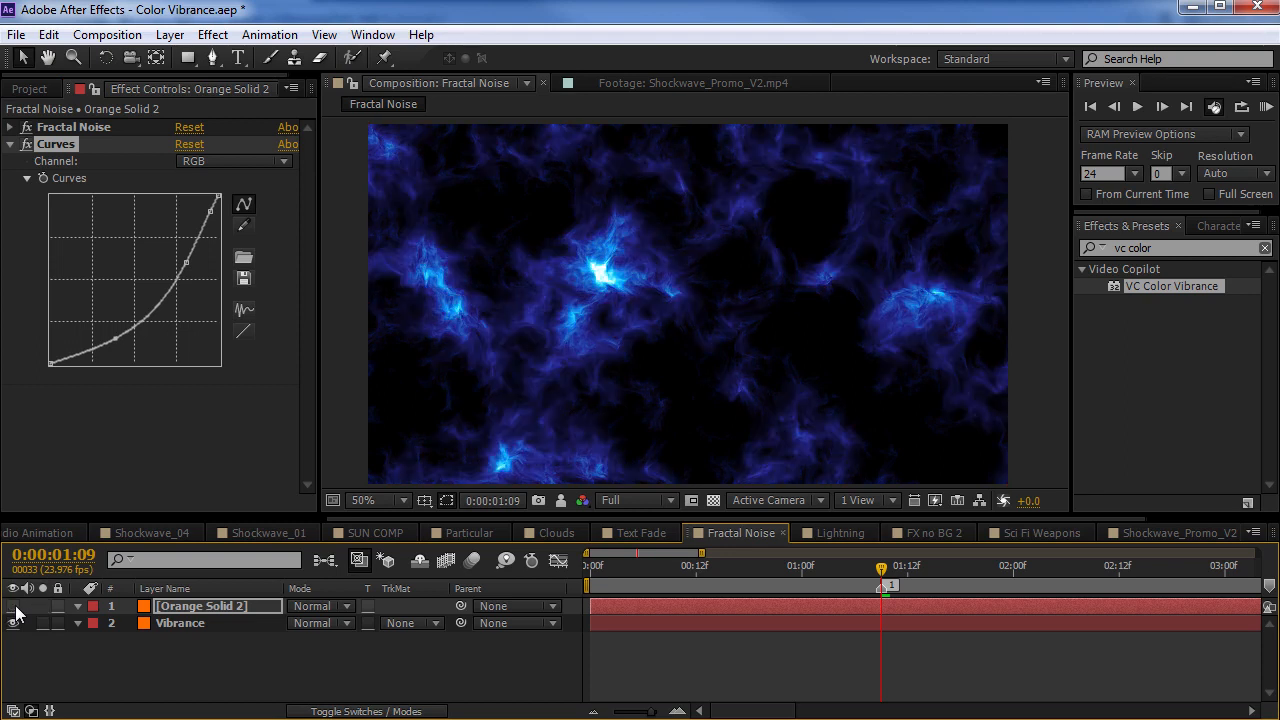
left_click(14, 607)
Draw an elliptical mask on the Orange Solid 2 layer around the bright noise core and the area beside it
left_click_drag(190, 68, 255, 97)
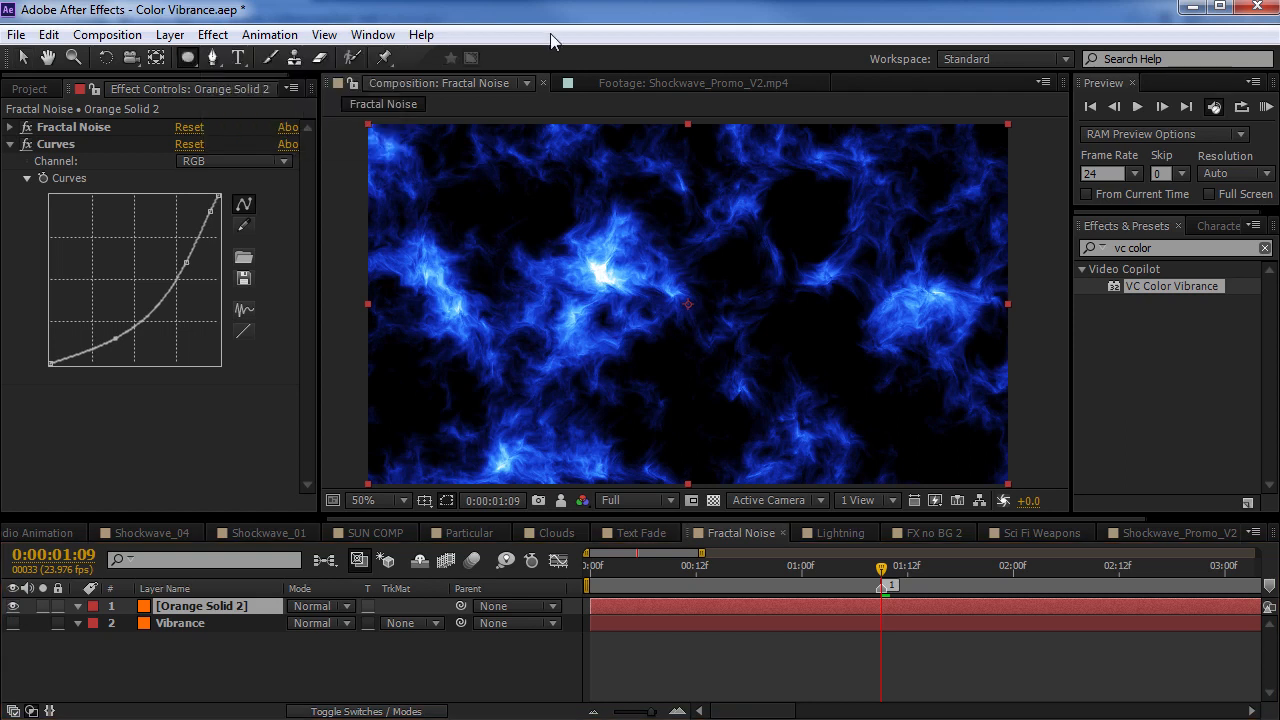
scroll(592, 290, "up", 1)
left_click_drag(566, 340, 545, 435)
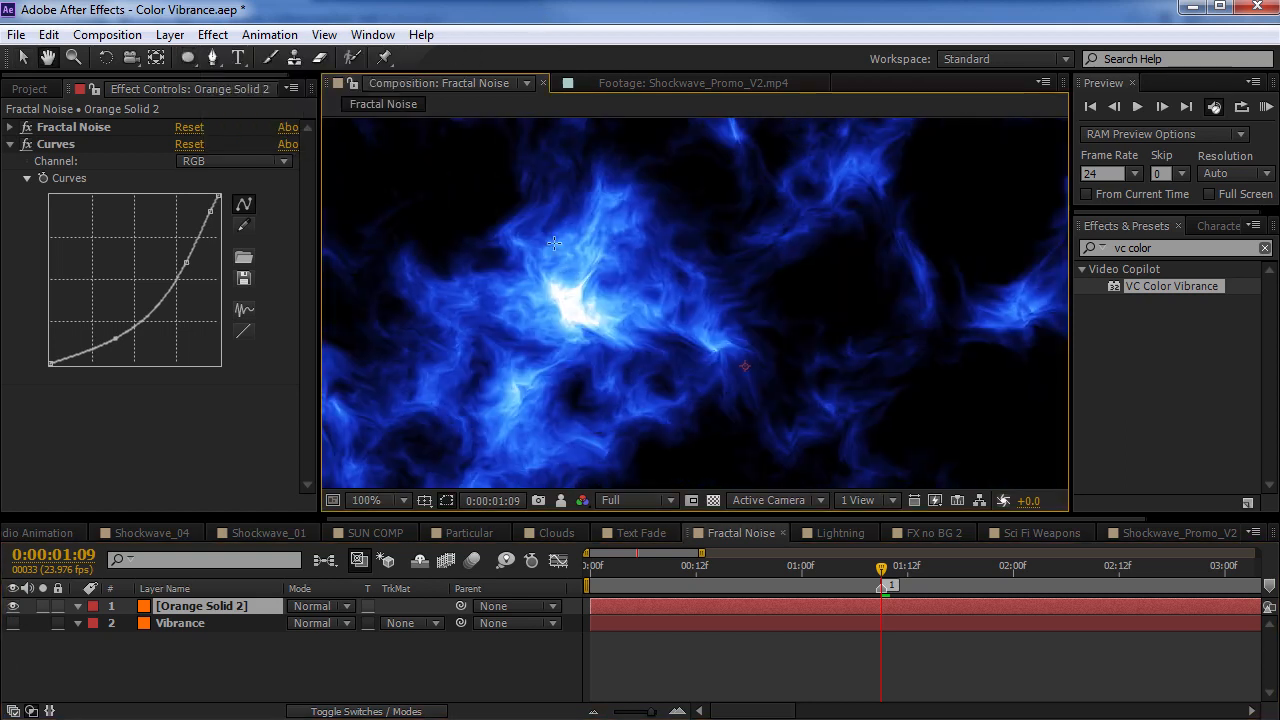
mouse_move(578, 243)
left_mouse_down()
mouse_move(603, 329)
mouse_move(774, 427)
left_mouse_up()
key("v")
left_click_drag(741, 352, 720, 358)
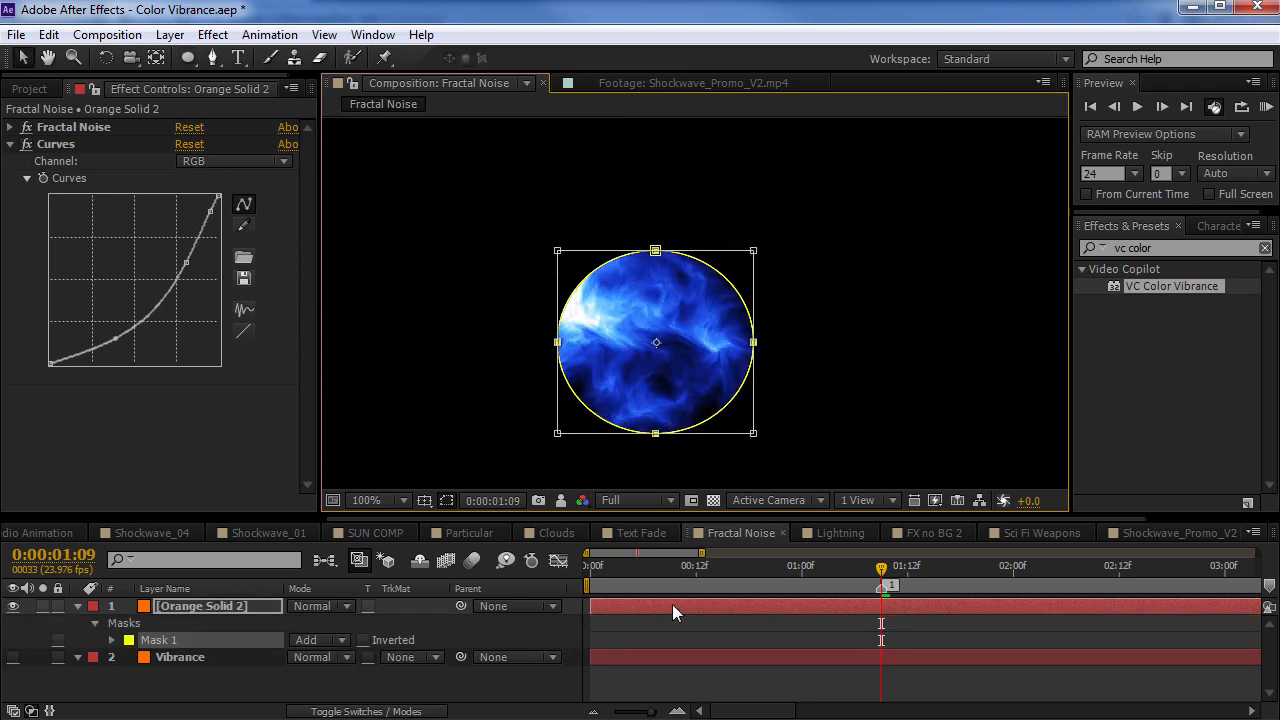
Feather the Orange Solid 2 mask by 48 pixels, hide the mask outline and examine the feathered edge close up
left_click(673, 606)
key("f")
left_click_drag(337, 640, 366, 640)
left_click(446, 501)
key("space")
scroll(653, 334, "up", 1)
left_click_drag(594, 340, 647, 329)
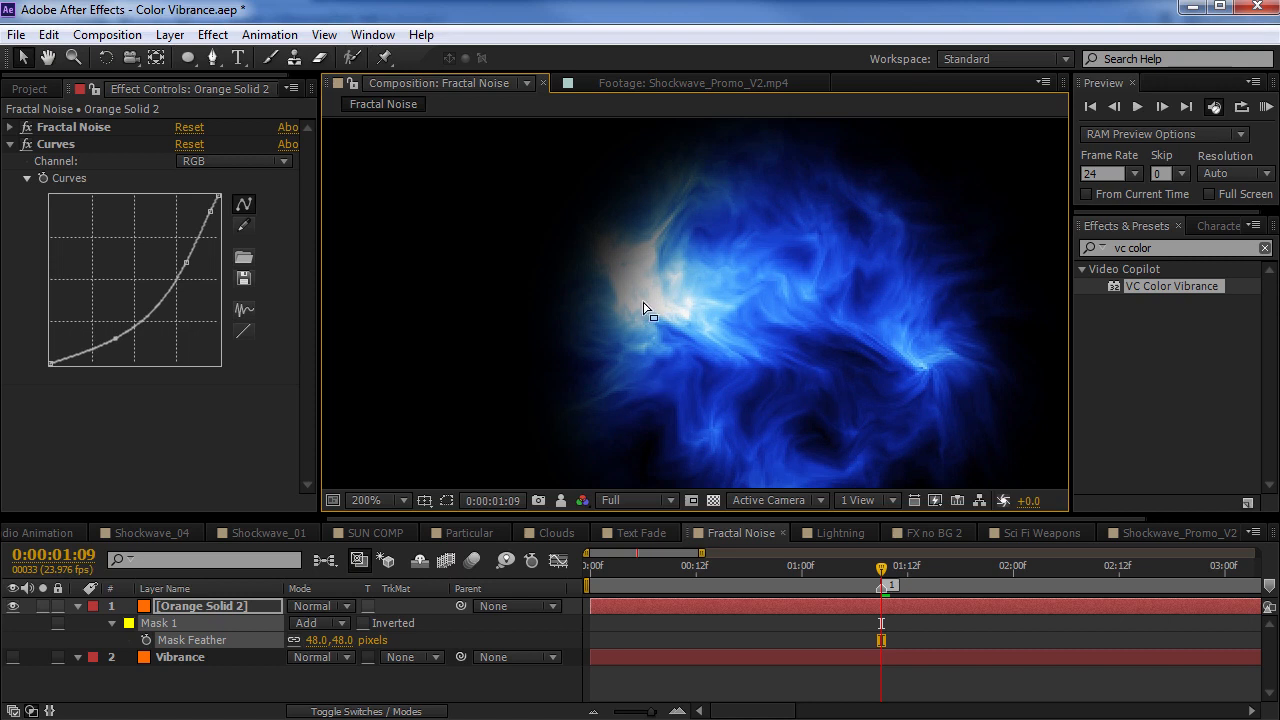
scroll(622, 262, "up", 1)
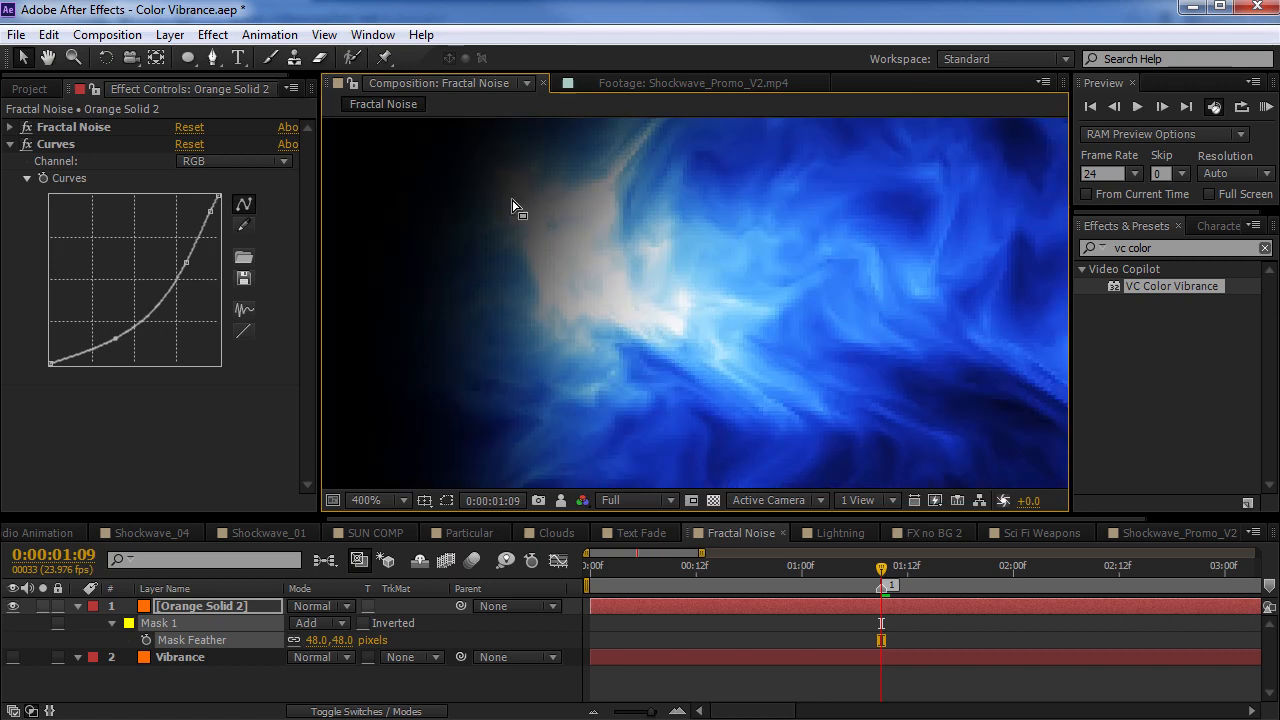
scroll(548, 258, "down", 1)
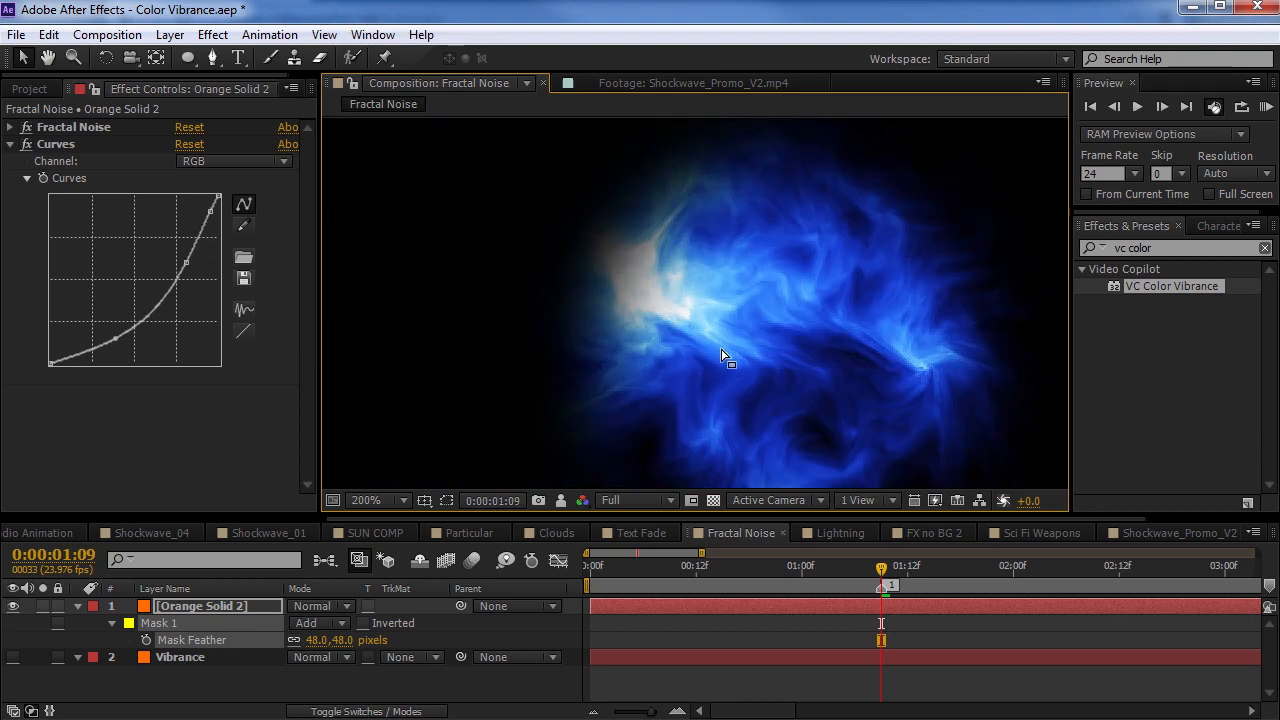
scroll(623, 317, "down", 1)
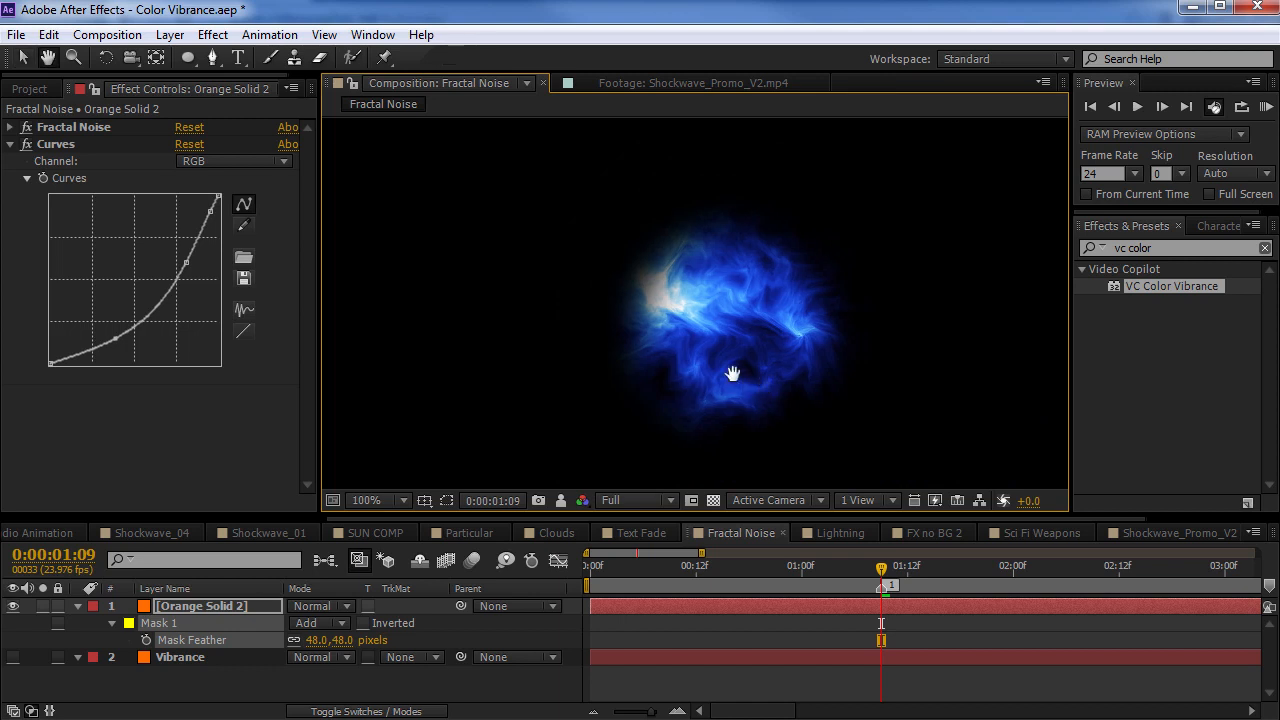
Hide the Orange Solid 2 layer, then show and select the Vibrance layer
left_click(14, 607)
left_click(13, 657)
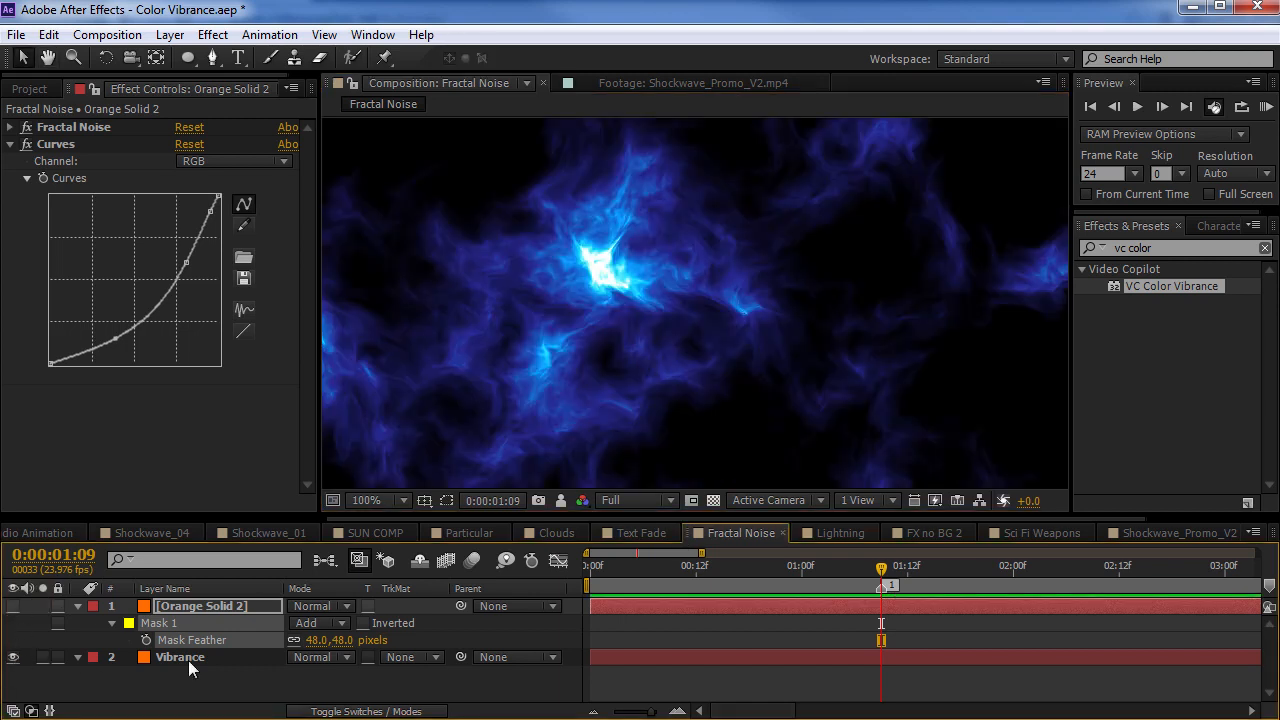
left_click(185, 660)
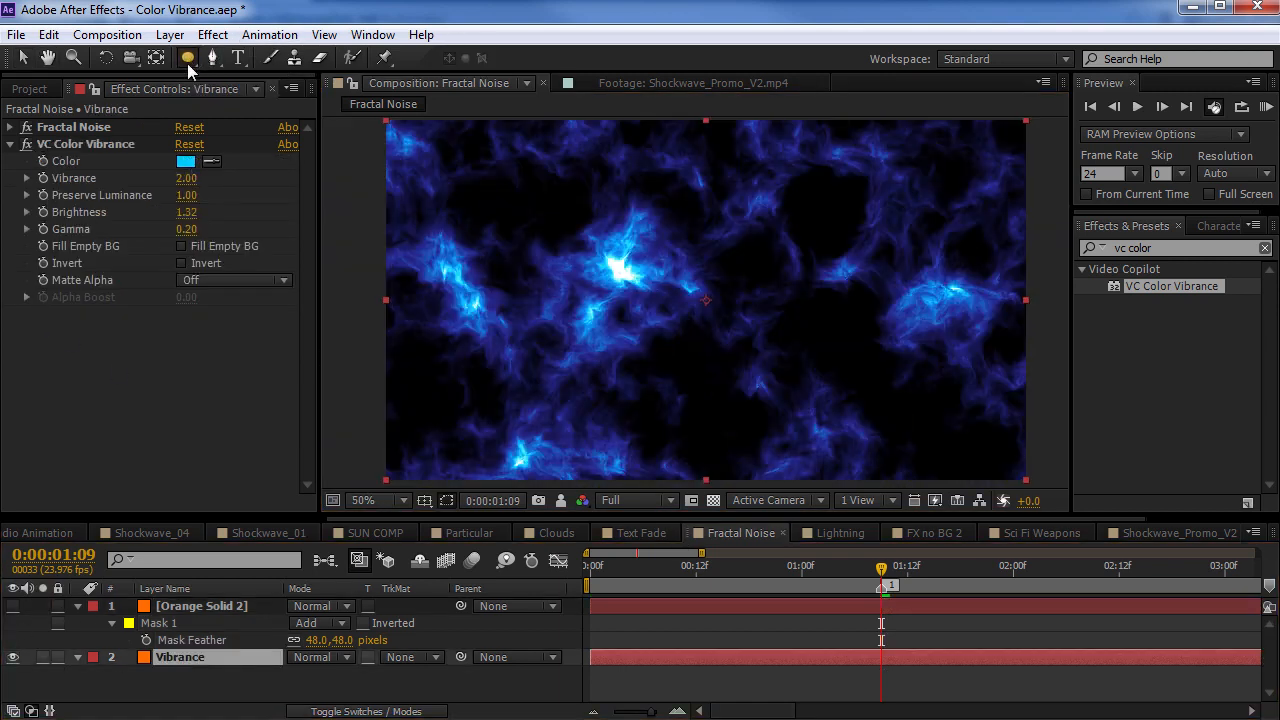
Set the Vibrance layer's VC Color Vibrance Brightness to 1.32 and draw an elliptical mask around the bright noise core
left_click_drag(187, 57, 250, 98)
left_click_drag(597, 236, 702, 347)
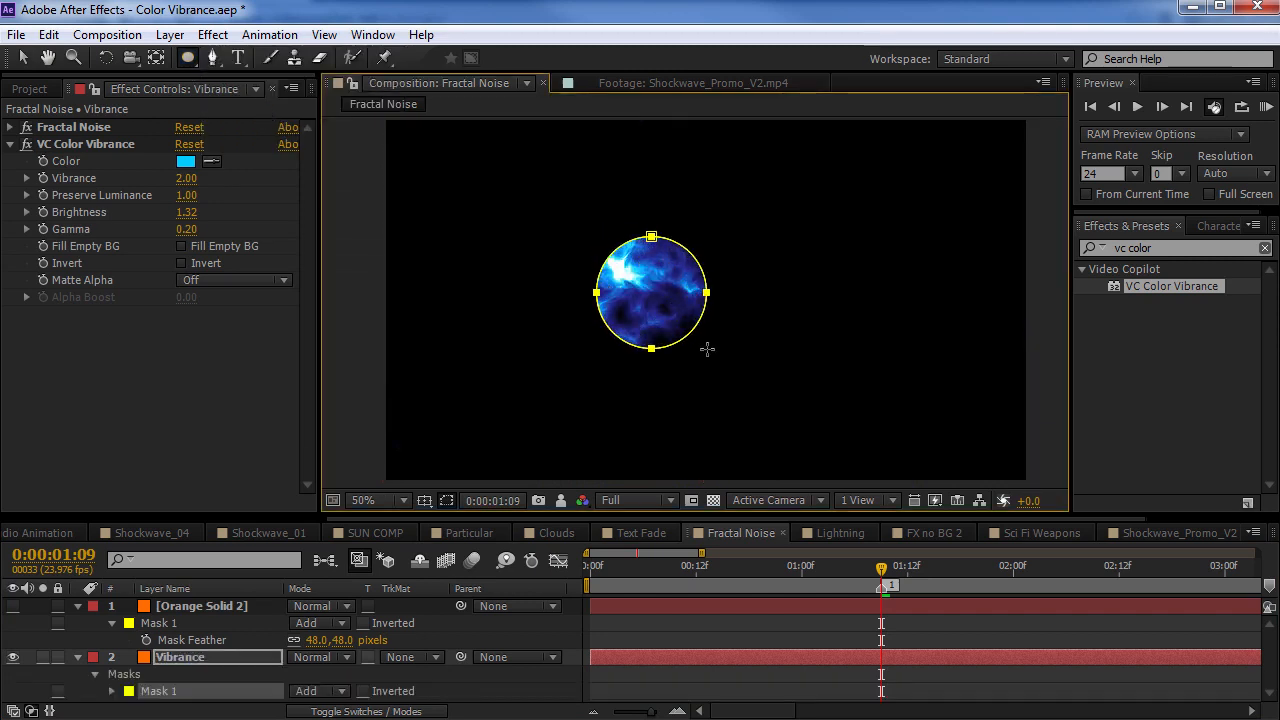
scroll(645, 302, "up", 1)
left_click_drag(639, 296, 747, 378)
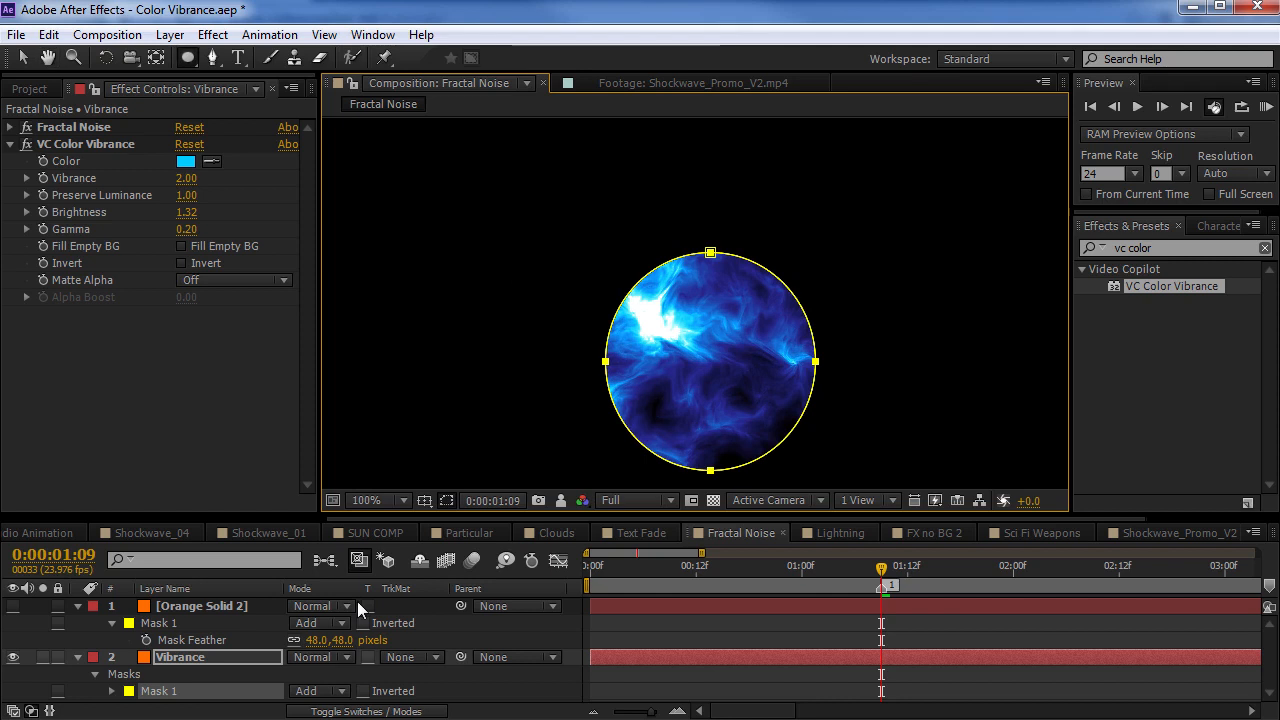
Feather the Vibrance layer's elliptical mask and reposition it over the bright noise core
key("f")
left_click_drag(322, 691, 398, 682)
key("v")
double_click(711, 253)
left_click_drag(743, 364, 728, 310)
Switch the visibility of Orange Solid 2 and Vibrance to compare their masked edges, and select Orange Solid 2's mask
left_click(13, 606)
left_click(13, 657)
double_click(687, 240)
left_click(157, 624)
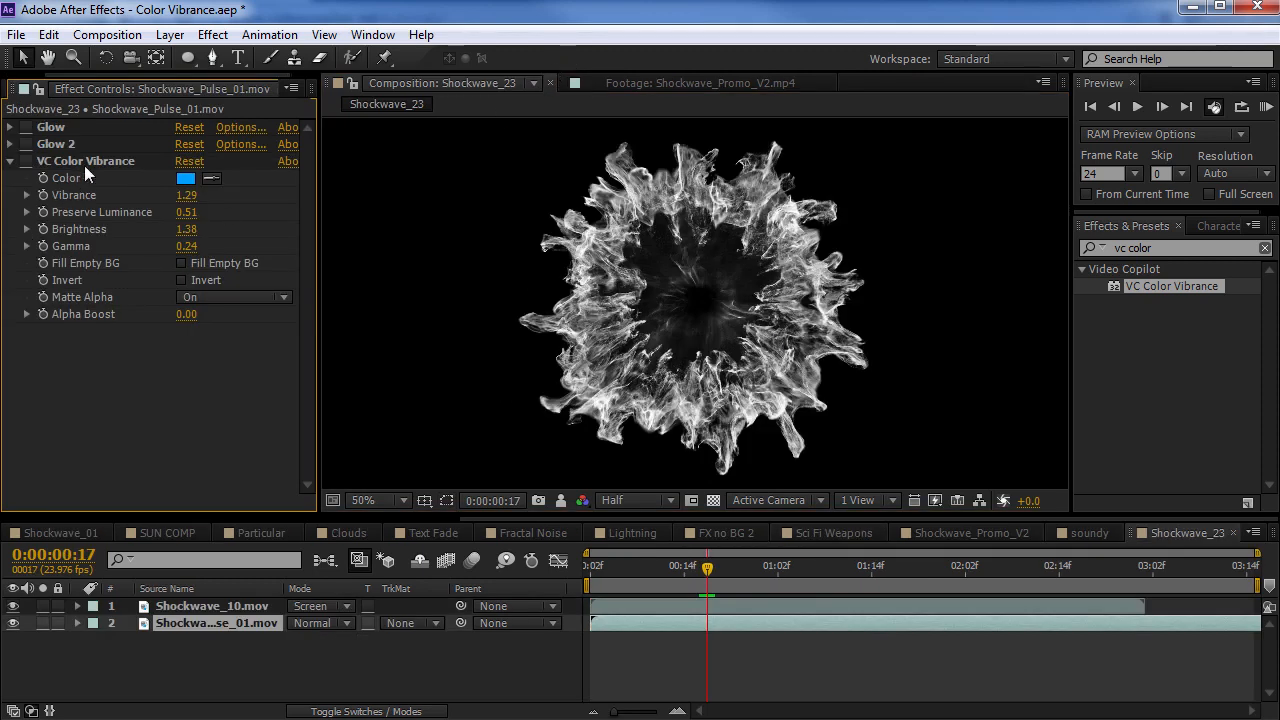
Enable Glow, Glow 2 and VC Color Vibrance on the Shockwave_Pulse_01.mov layer and preview frames up to 0:00:01:01
left_click(26, 127)
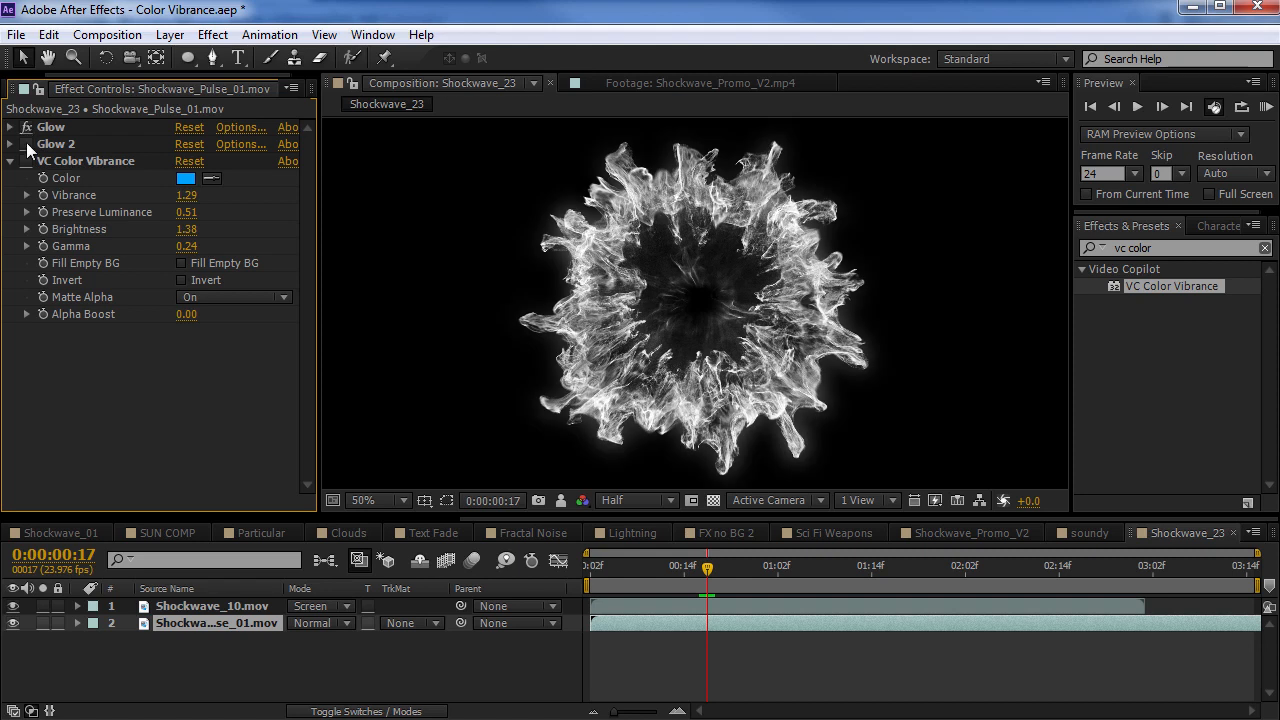
left_click(26, 144)
left_click(26, 161)
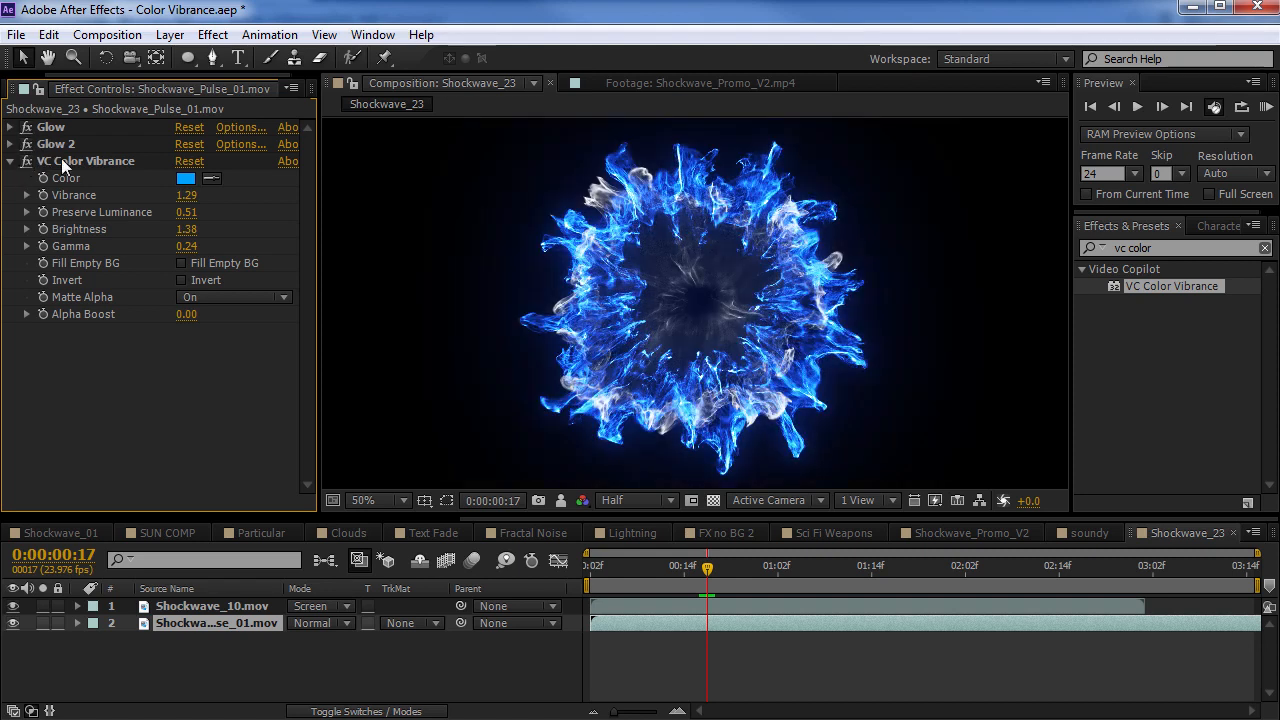
left_click_drag(682, 586, 766, 582)
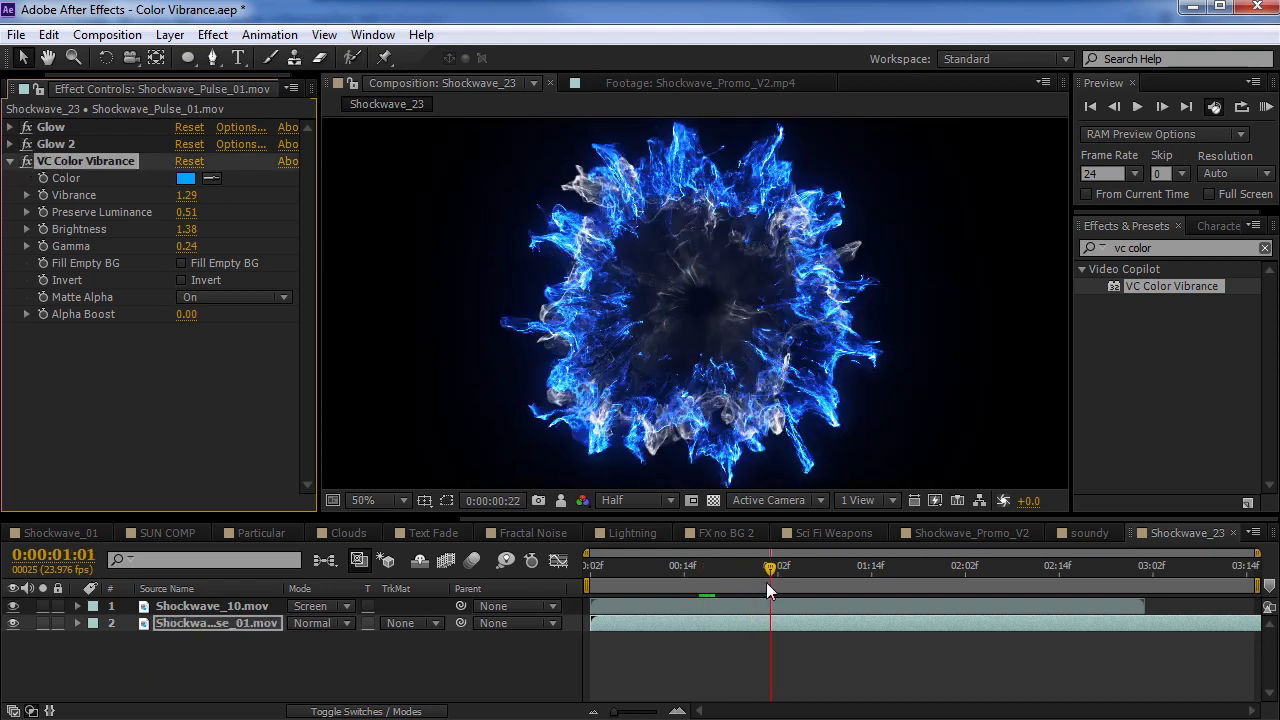
Enable VC Color Vibrance on the Shockwave_10.mov layer and scrub through the combined shockwaves
left_click(286, 606)
left_click(27, 128)
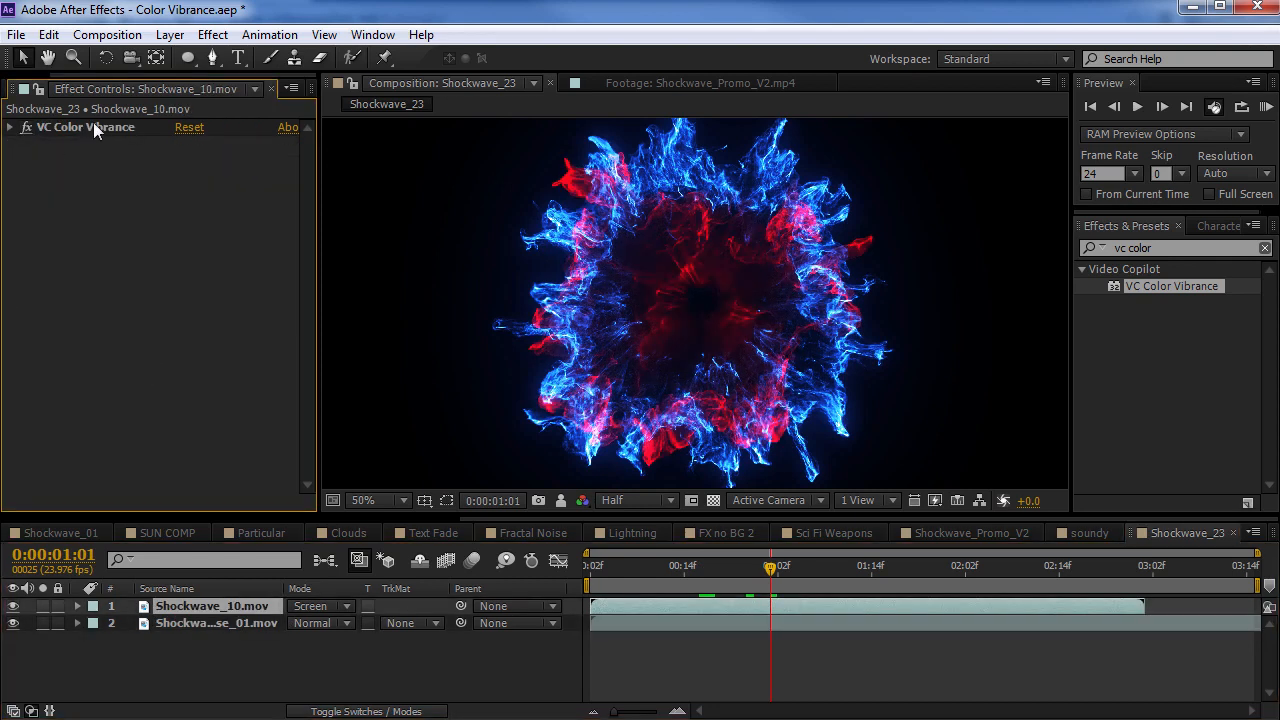
left_click(93, 127)
left_click_drag(654, 565, 767, 567)
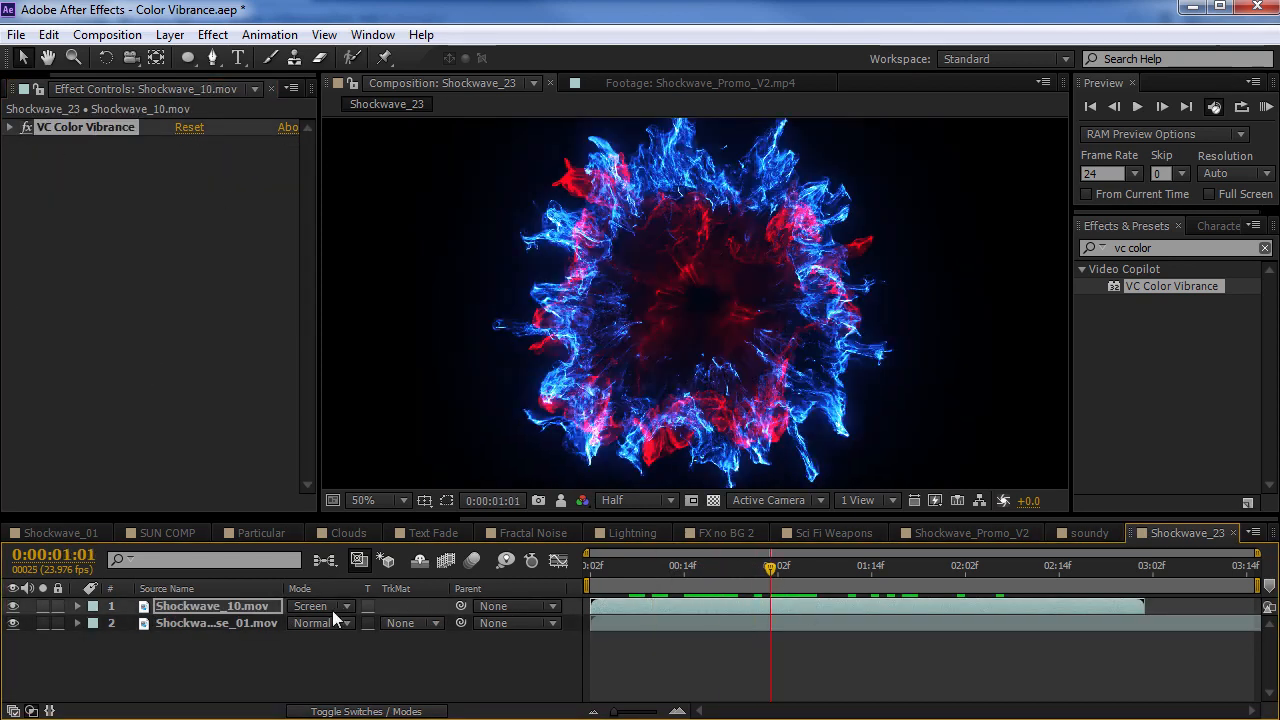
Check the Shockwave_10.mov layer's Screen blending mode and preview the combined shockwaves further along the timeline
left_click(246, 611)
left_click(312, 606)
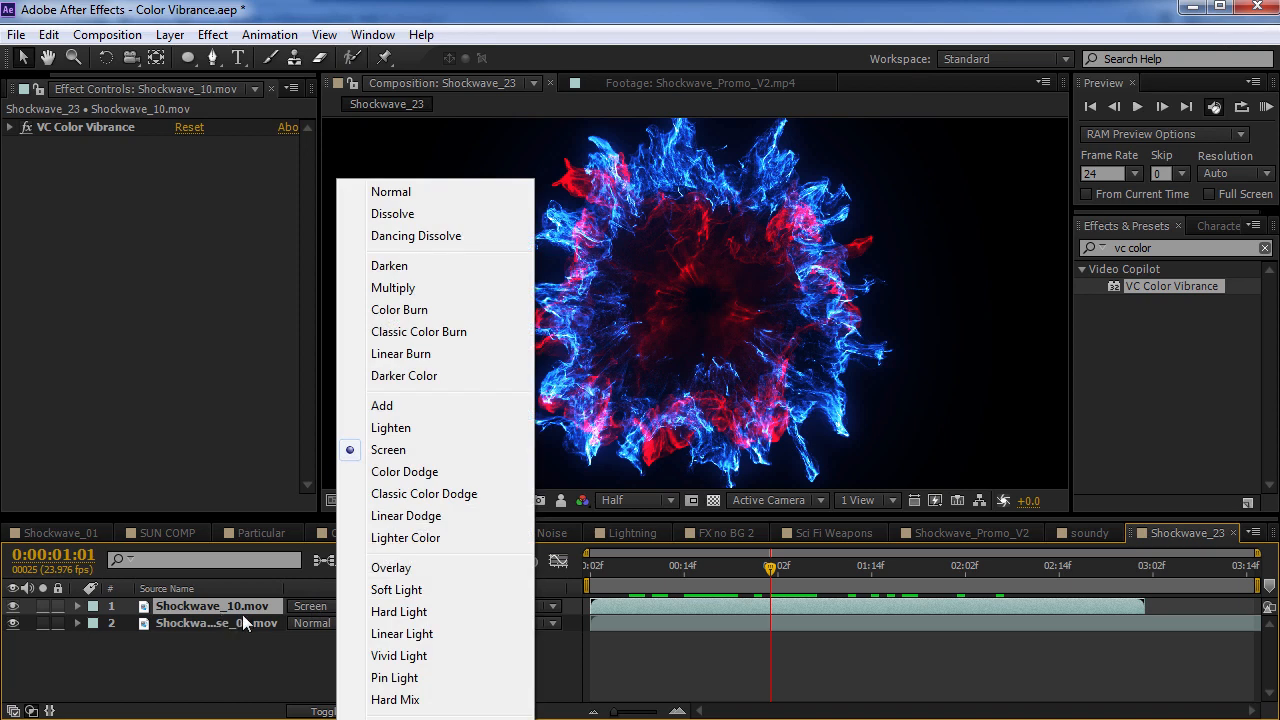
left_click(386, 452)
left_click(794, 582)
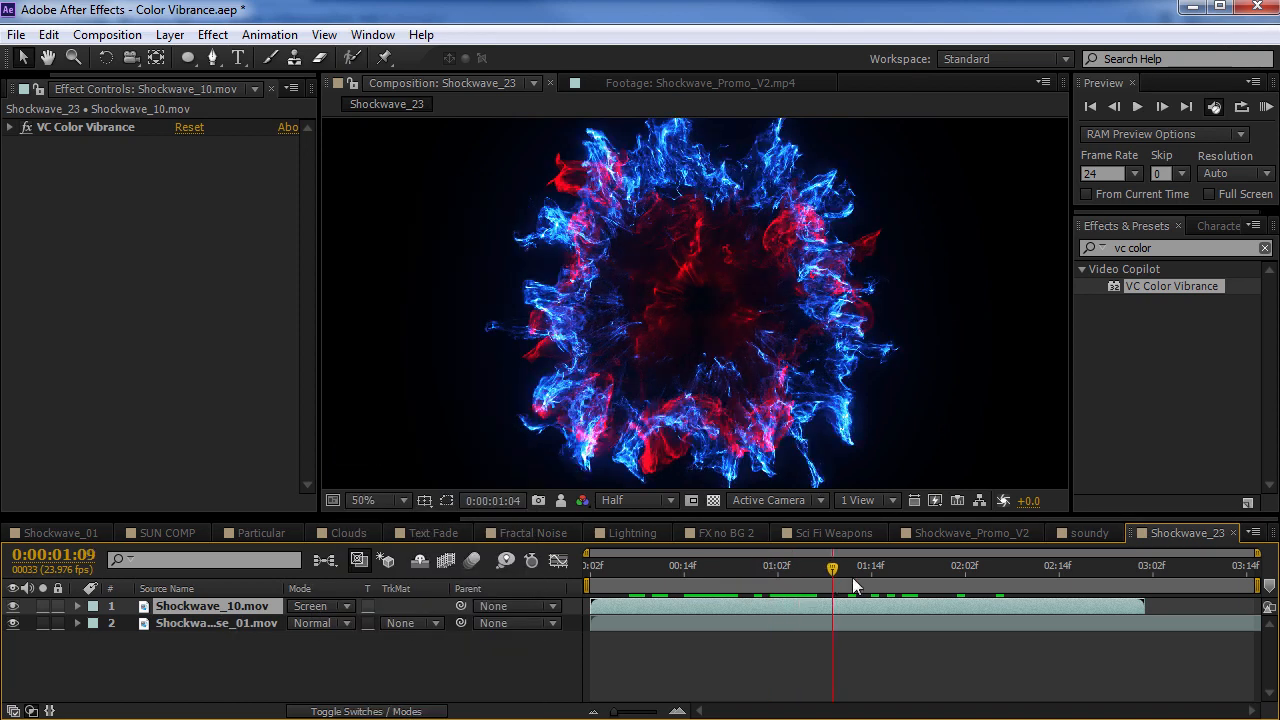
left_click_drag(852, 577, 911, 583)
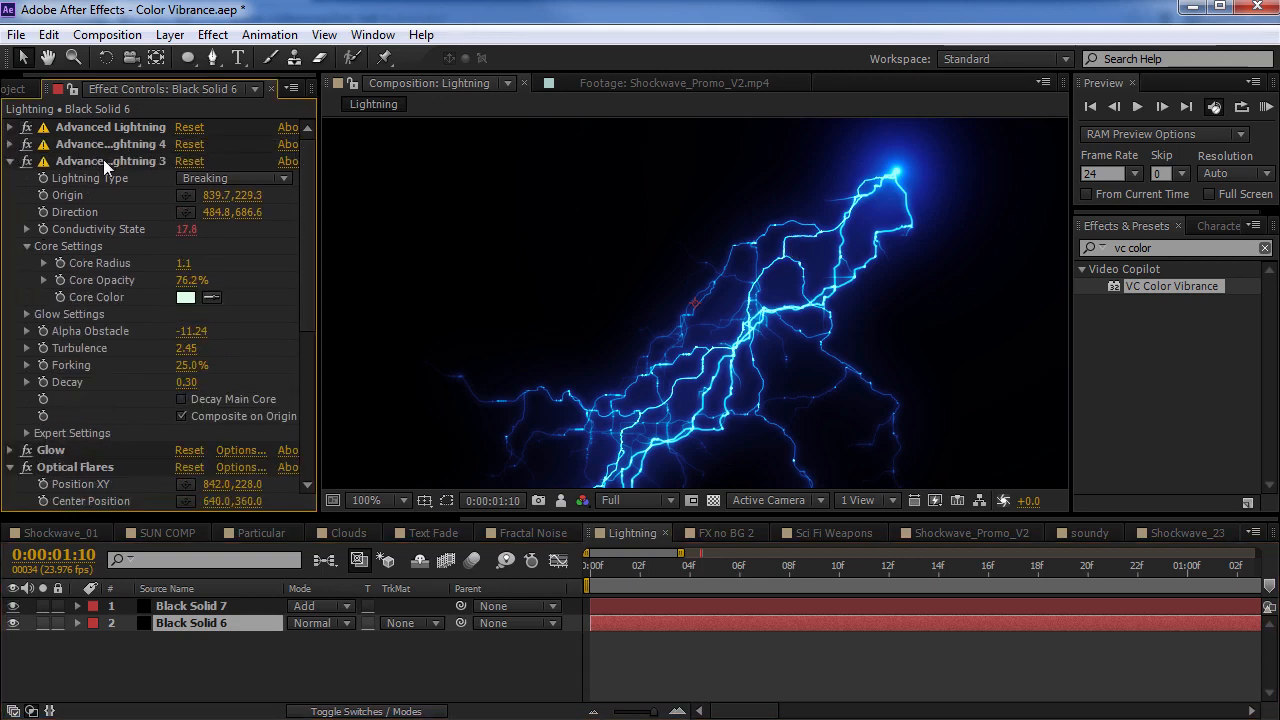
In the Lightning composition, collapse Black Solid 6's Advanced Lightning 3 and Optical Flares settings and compare Optical Flares off and on
left_click(103, 160)
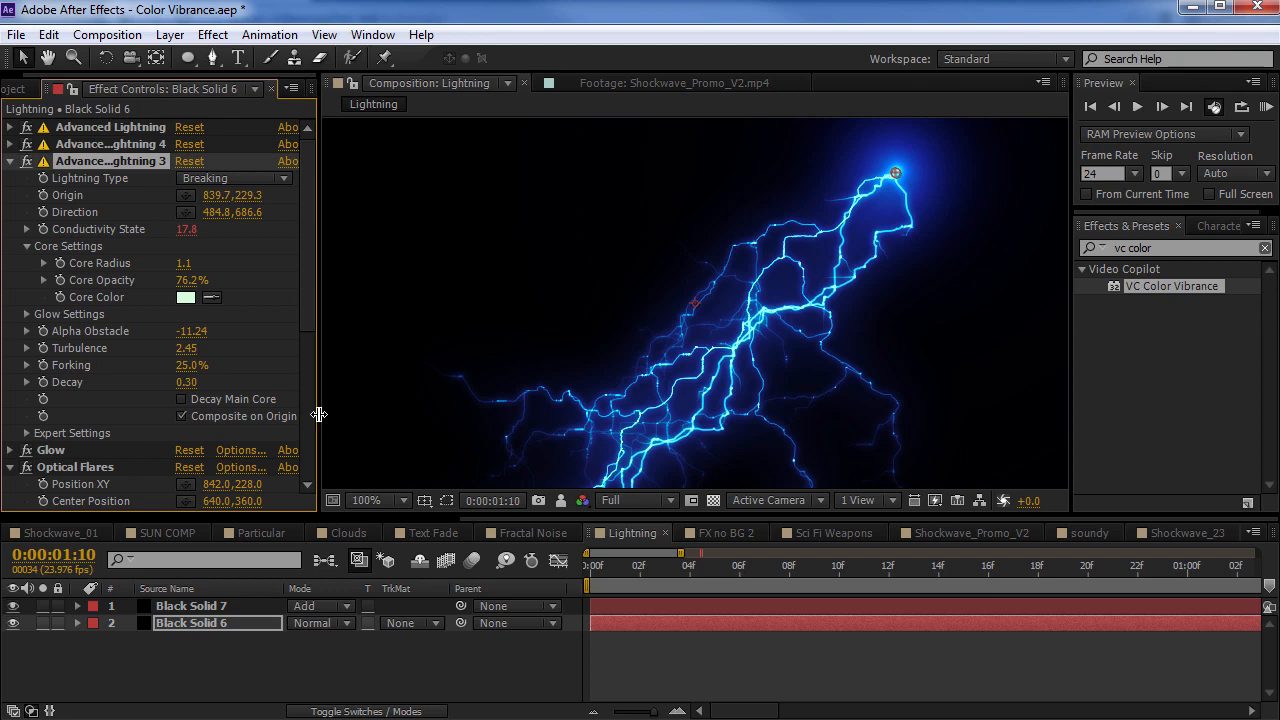
left_click_drag(318, 414, 331, 414)
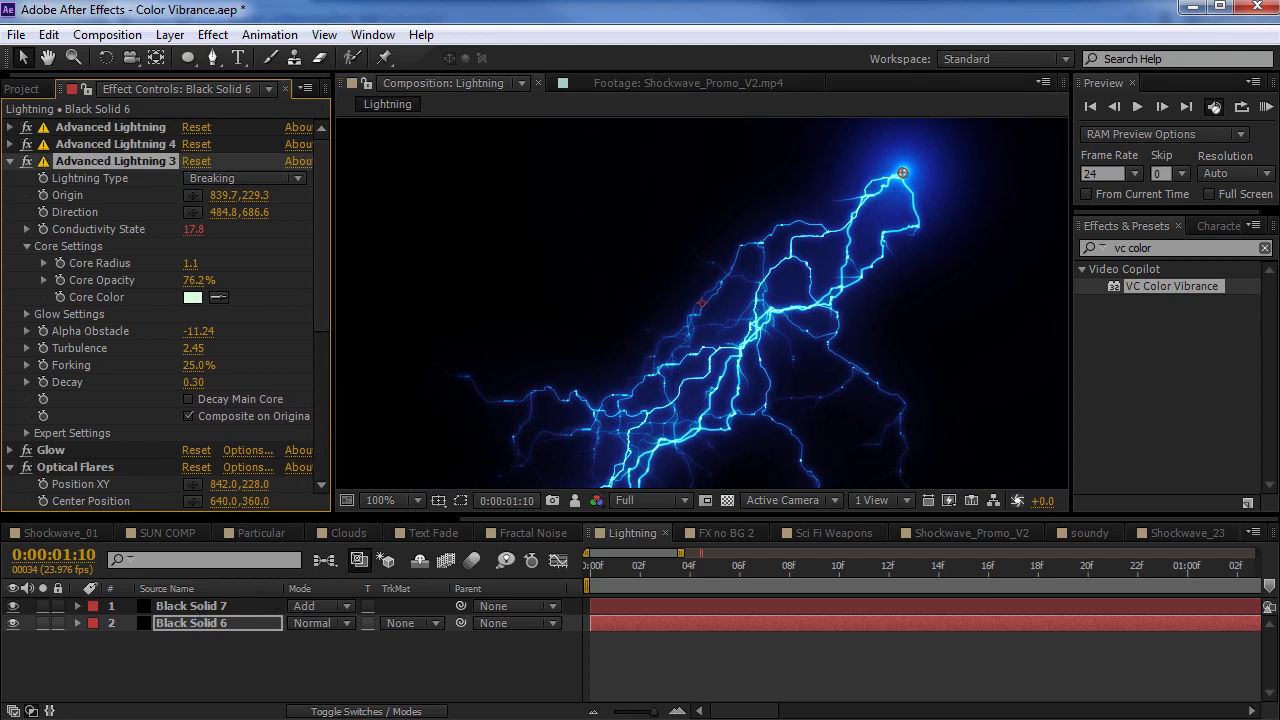
left_click(11, 161)
left_click(45, 179)
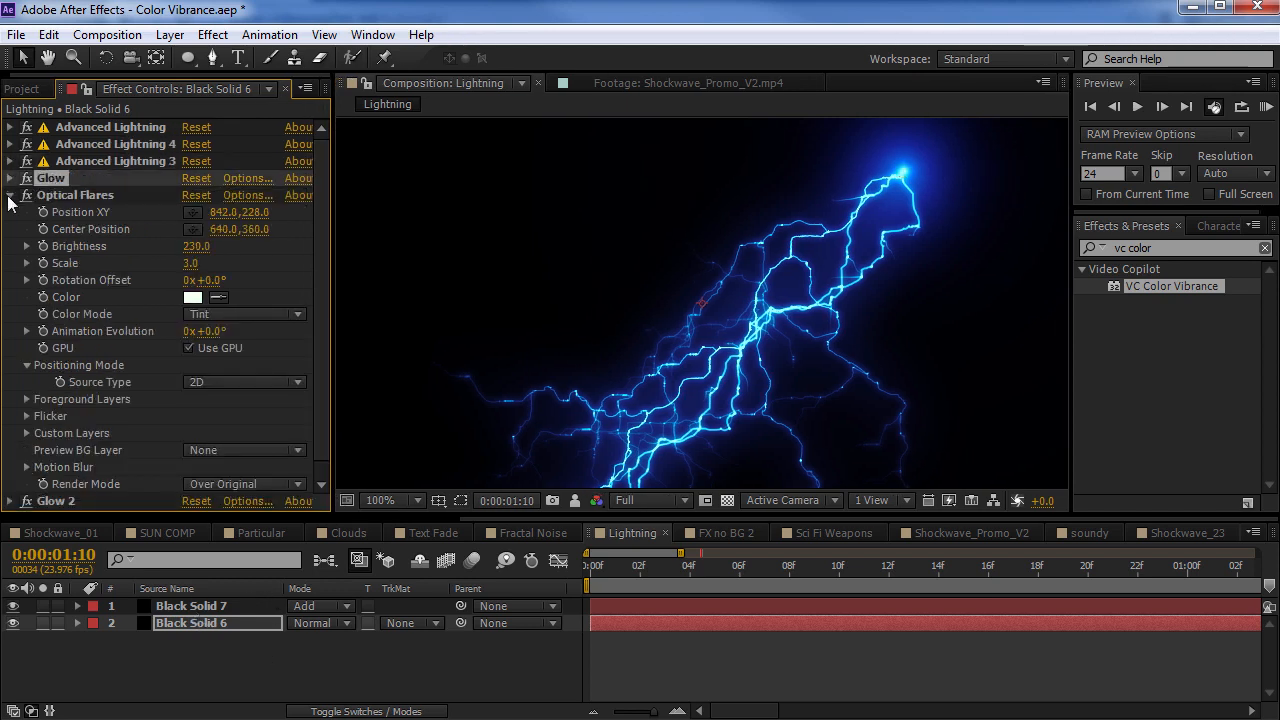
left_click(11, 196)
left_click(26, 196)
left_click(26, 196)
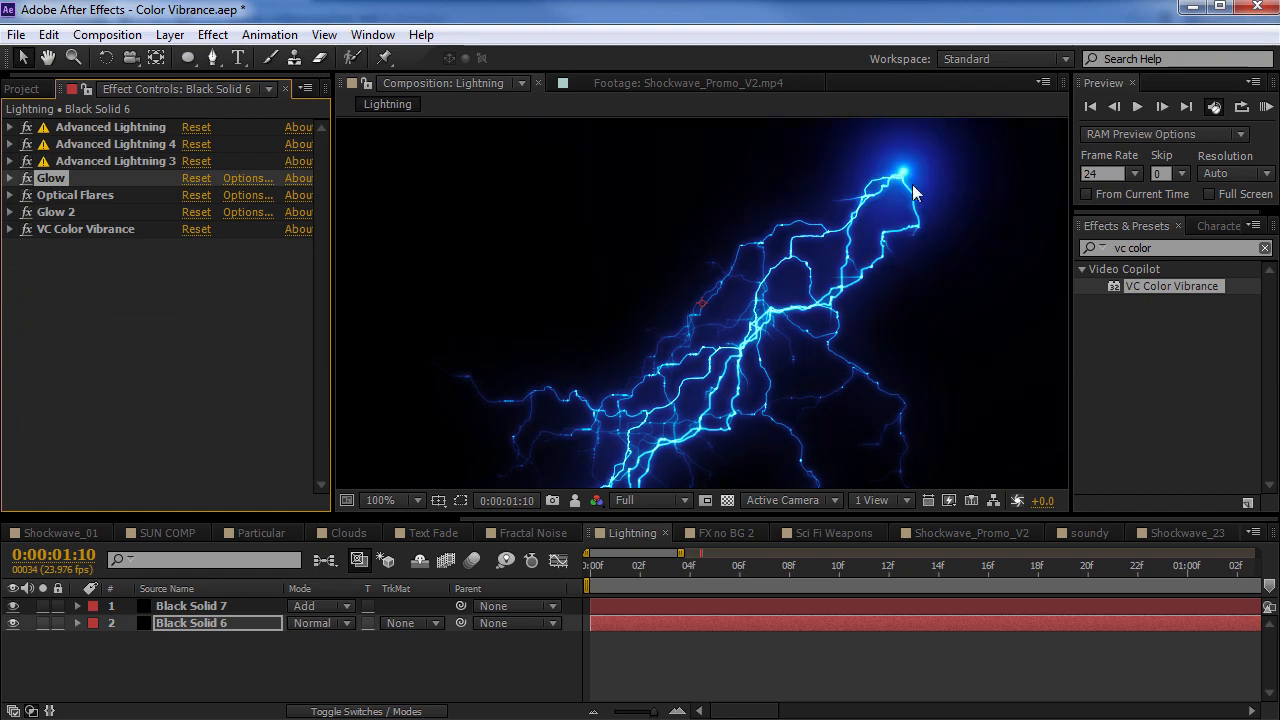
Expand Black Solid 6's VC Color Vibrance settings and compare the lightning with the effect off and on
left_click(87, 234)
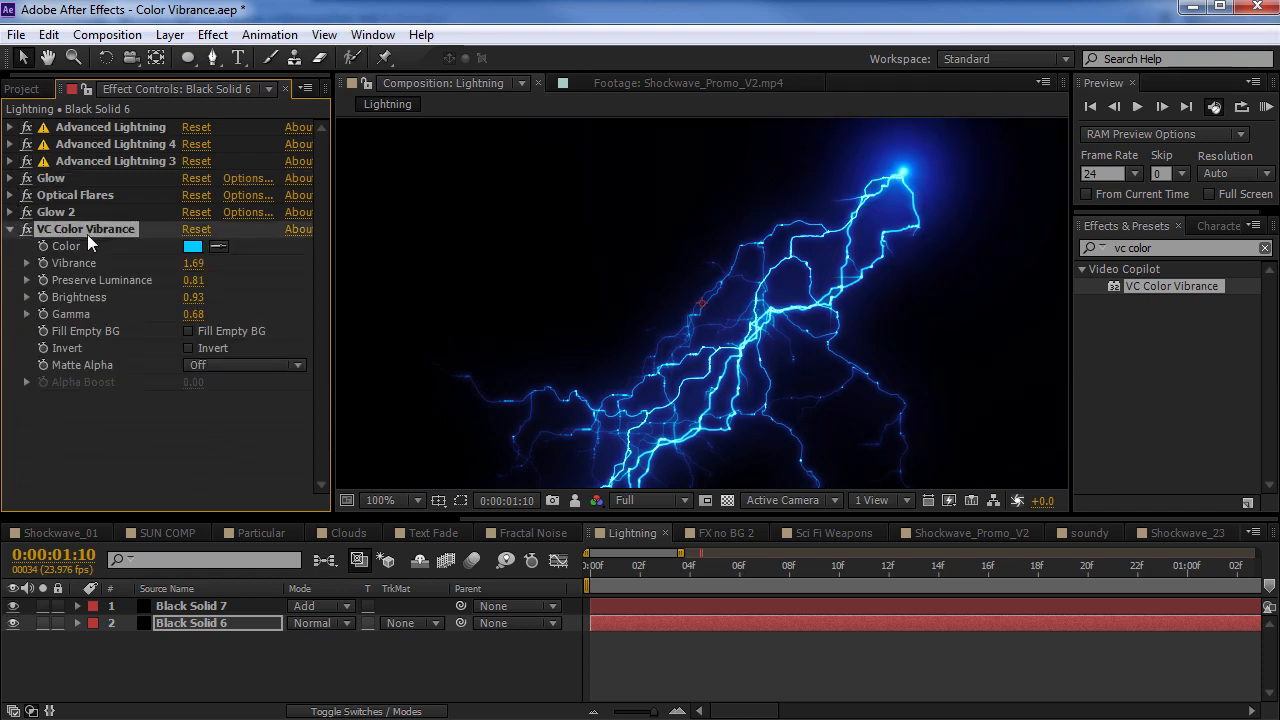
left_click(25, 229)
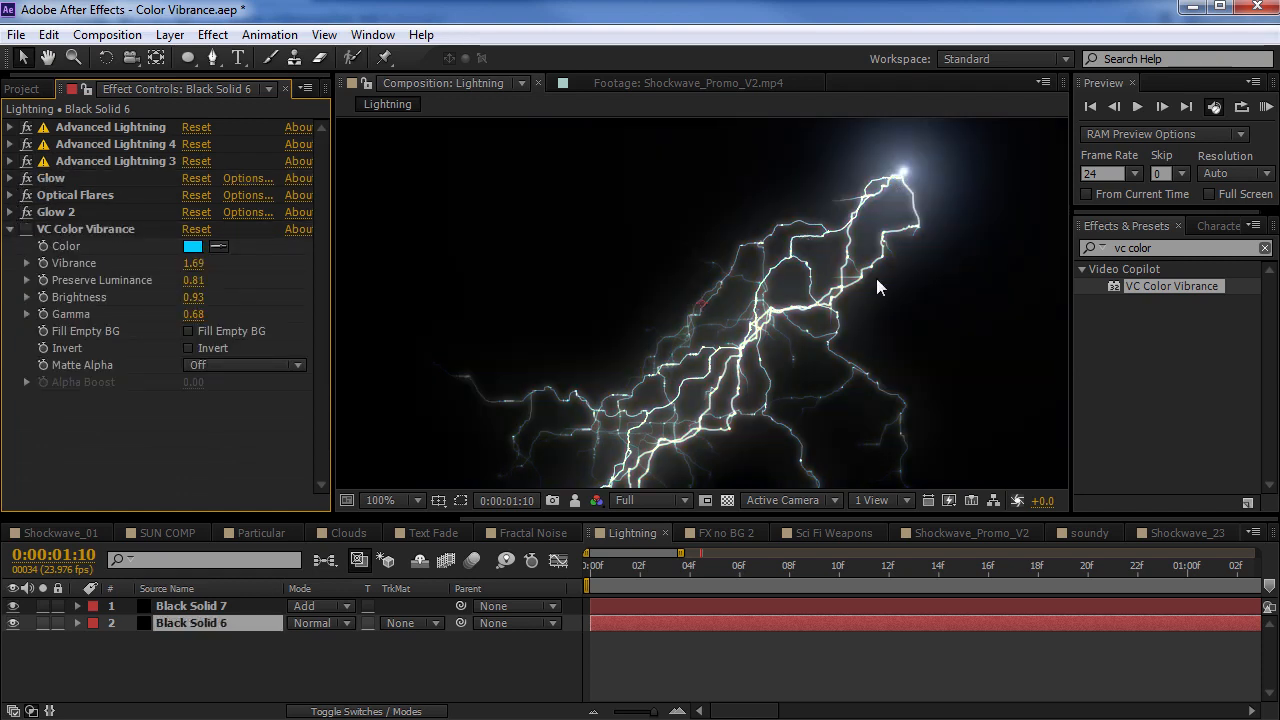
left_click(26, 230)
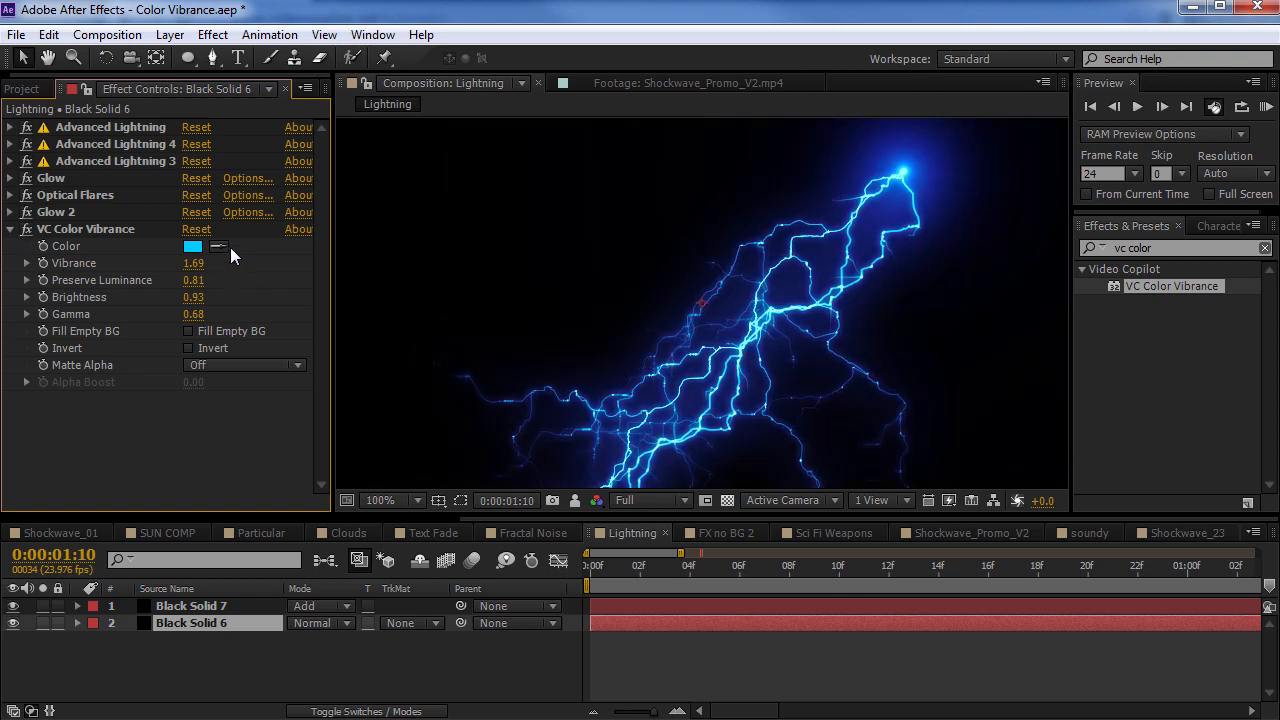
Set Black Solid 6's VC Color Vibrance colour to magenta E400FF
left_click(192, 246)
left_click_drag(325, 528, 314, 478)
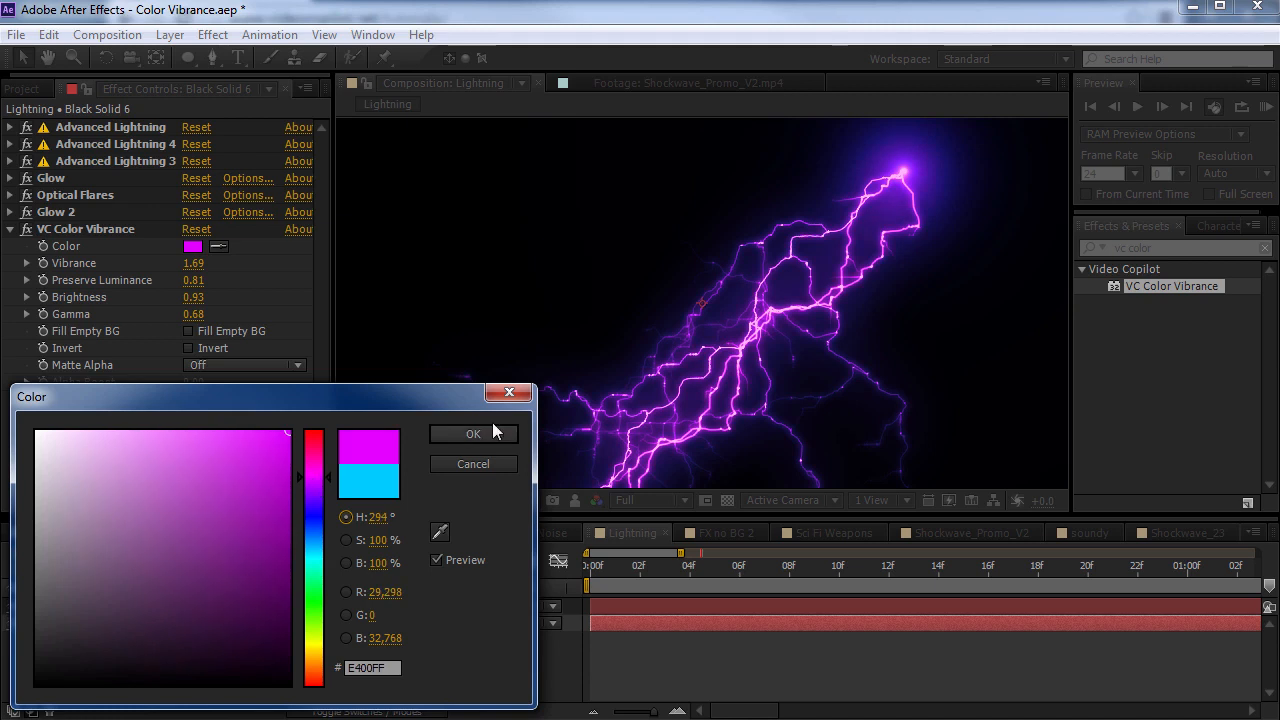
left_click(495, 432)
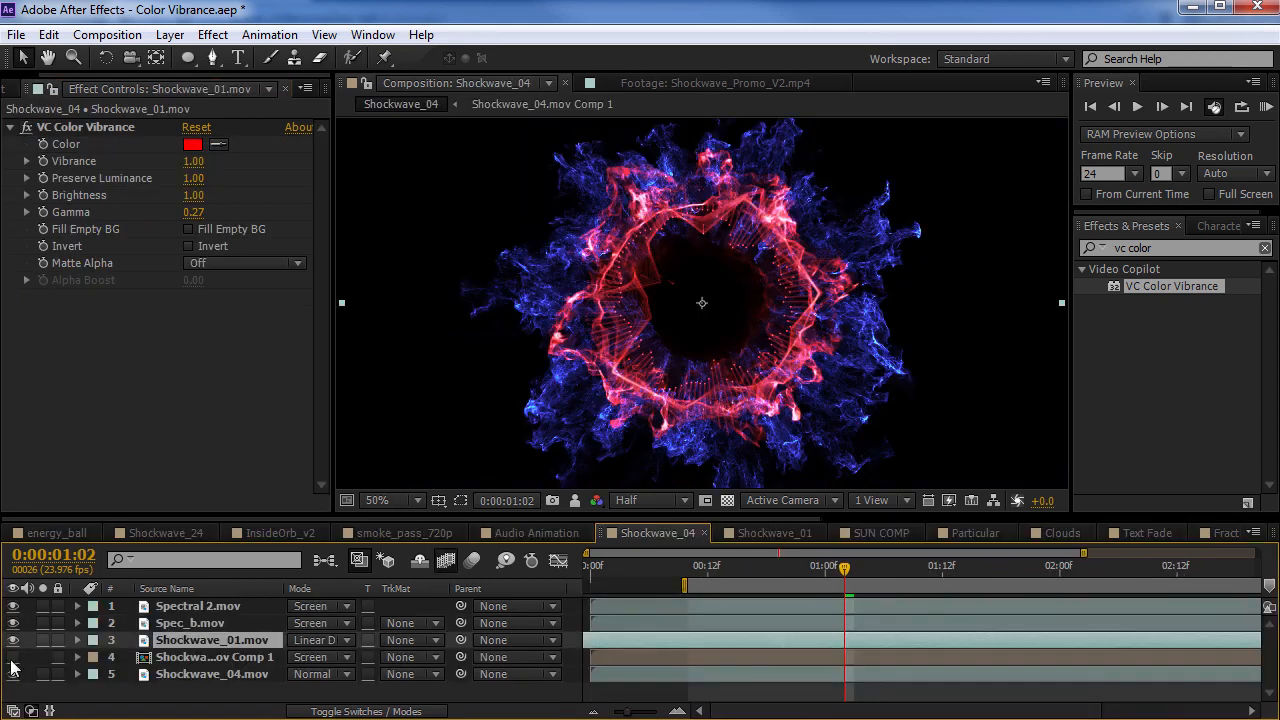
Solo the Shockwave_01.mov layer in the Shockwave_04 composition and view it at 0:00:01:08
left_click(43, 640)
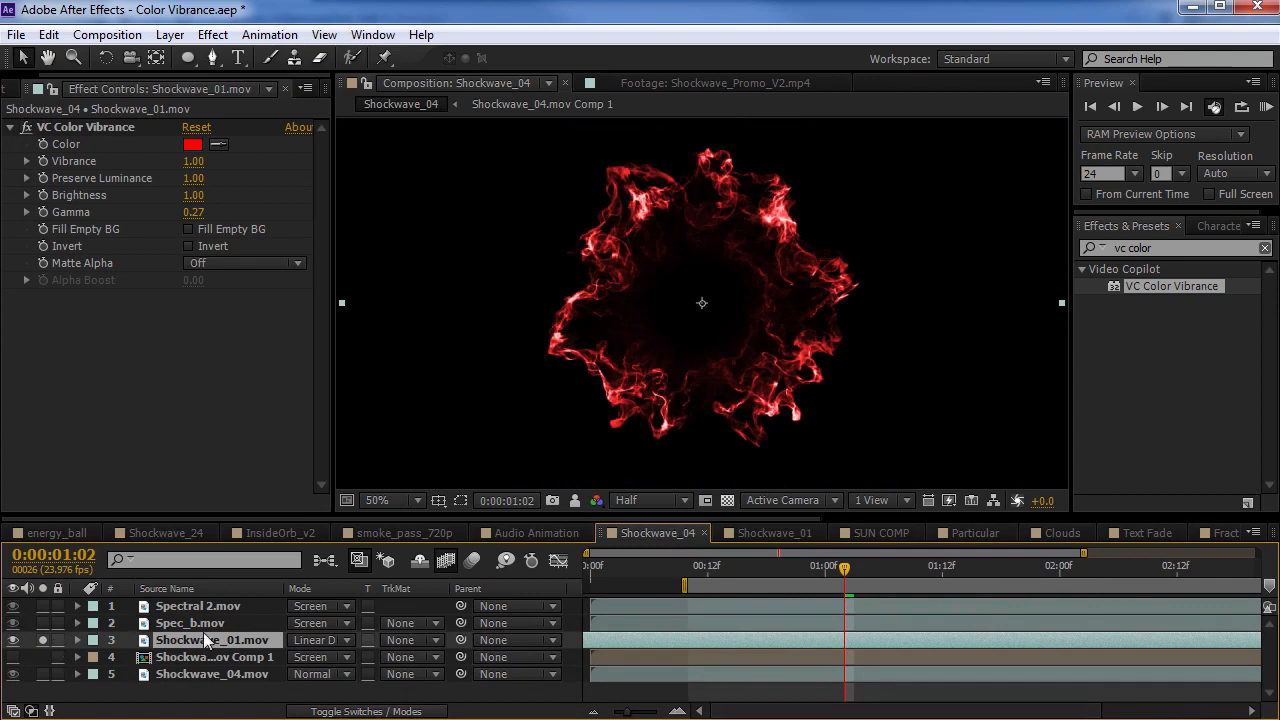
left_click(903, 566)
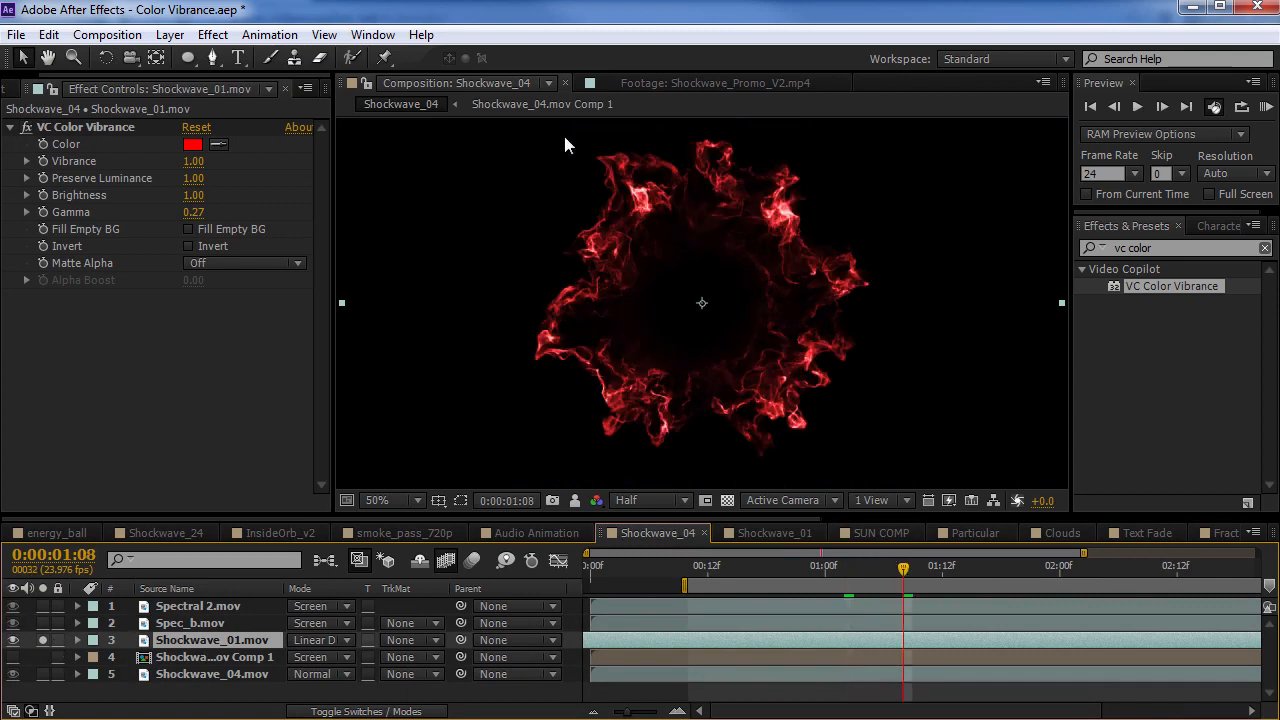
Try Matte Alpha Only on Shockwave_01.mov's VC Color Vibrance and compare the result with the transparency grid on and off
left_click(727, 500)
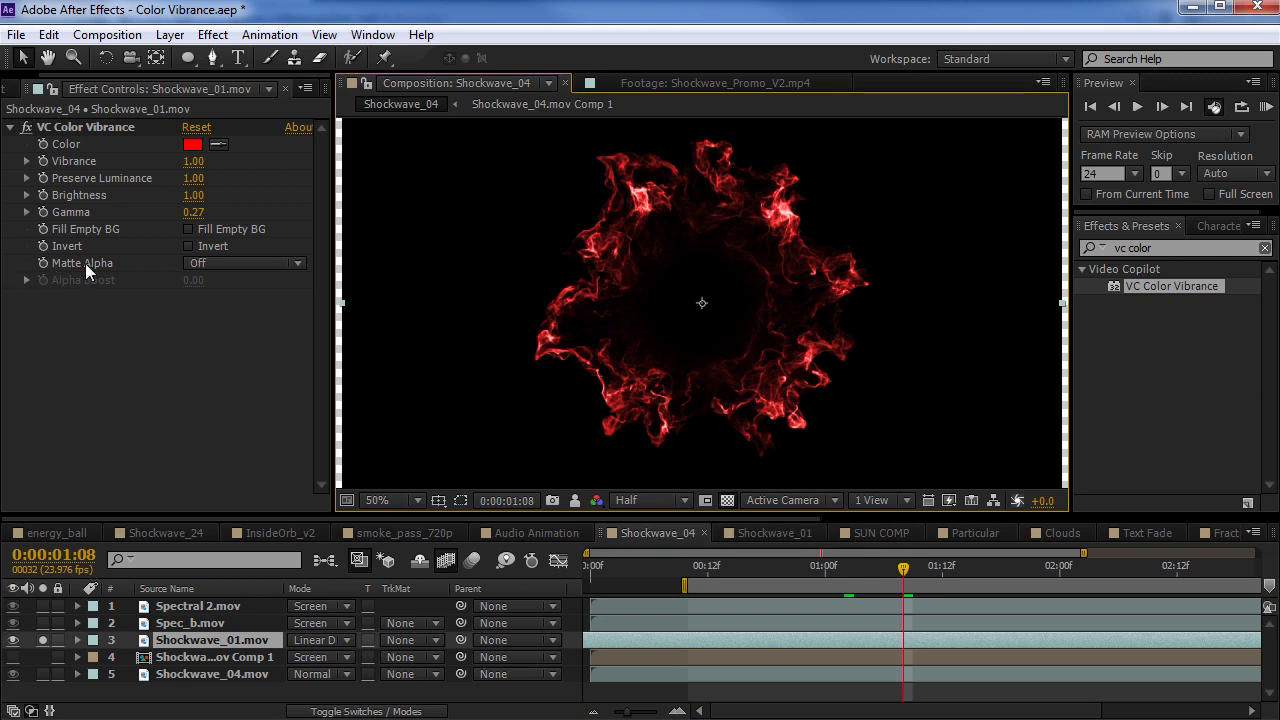
left_click(245, 263)
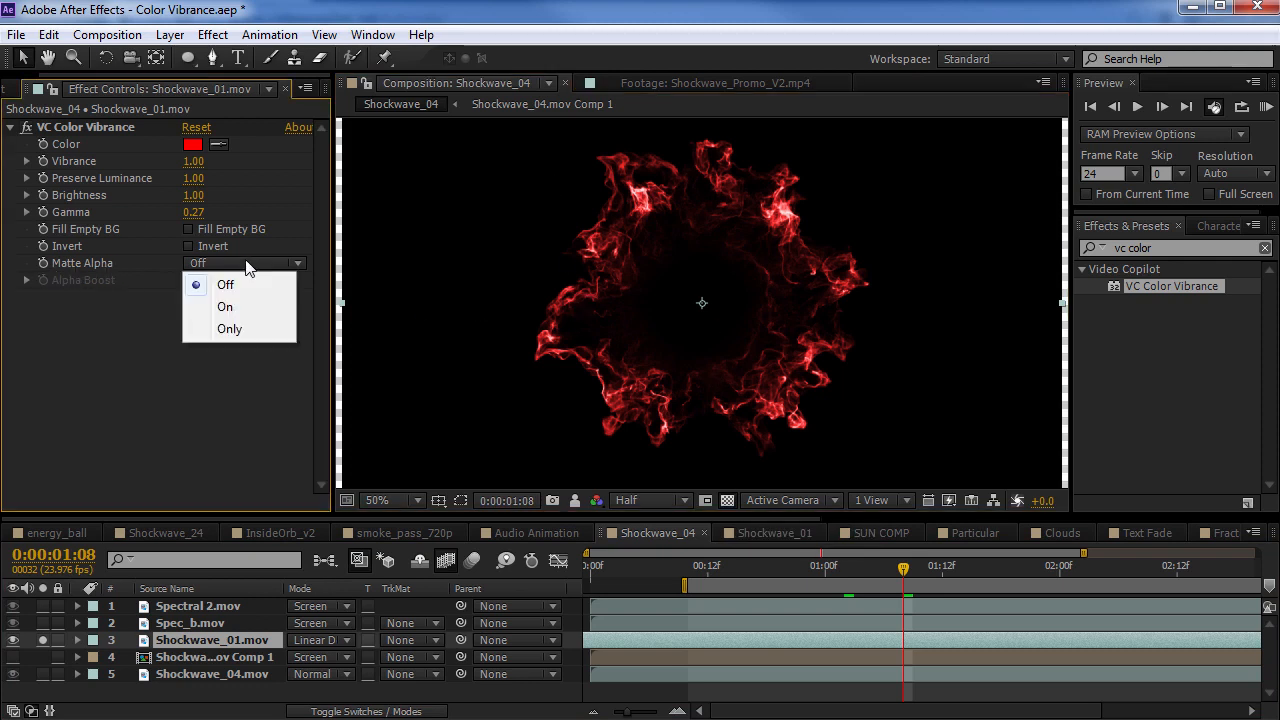
left_click(232, 330)
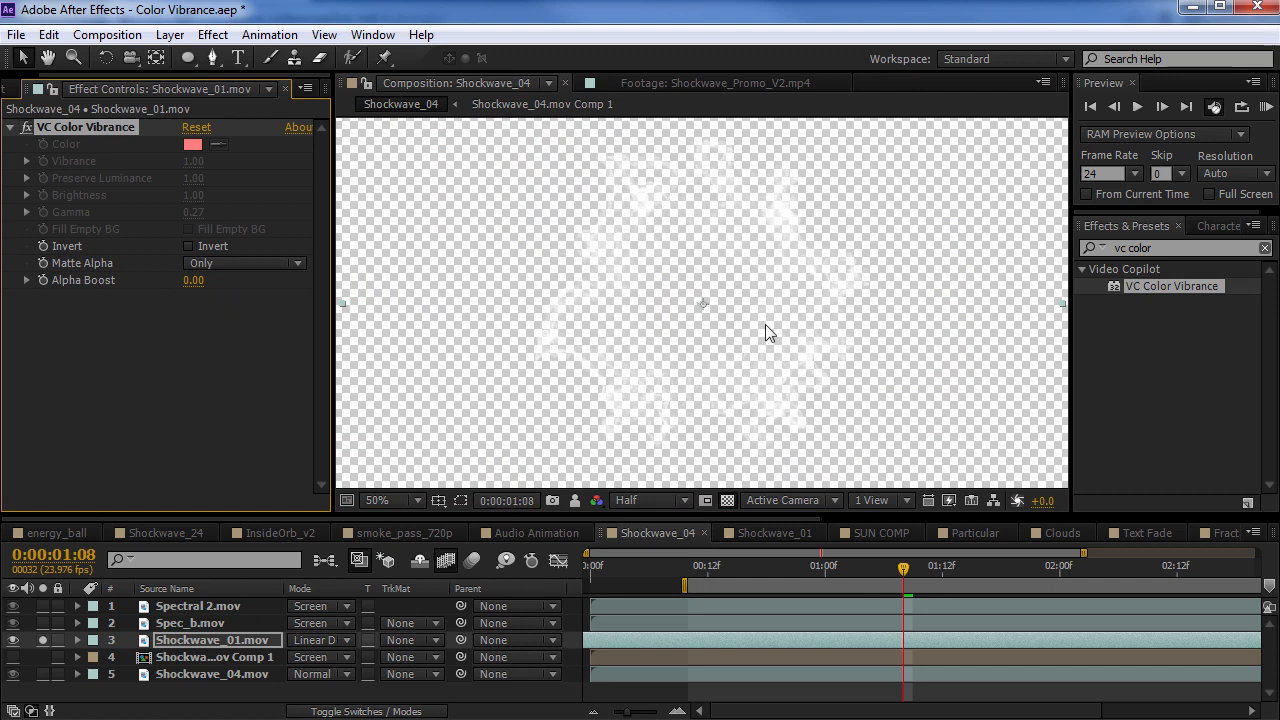
left_click(730, 501)
left_click(728, 502)
left_click(728, 502)
View the full Shockwave_04 composition at 0:00:01:02 and pre-compose all five layers, moving all attributes into the new composition
left_click_drag(715, 564, 873, 567)
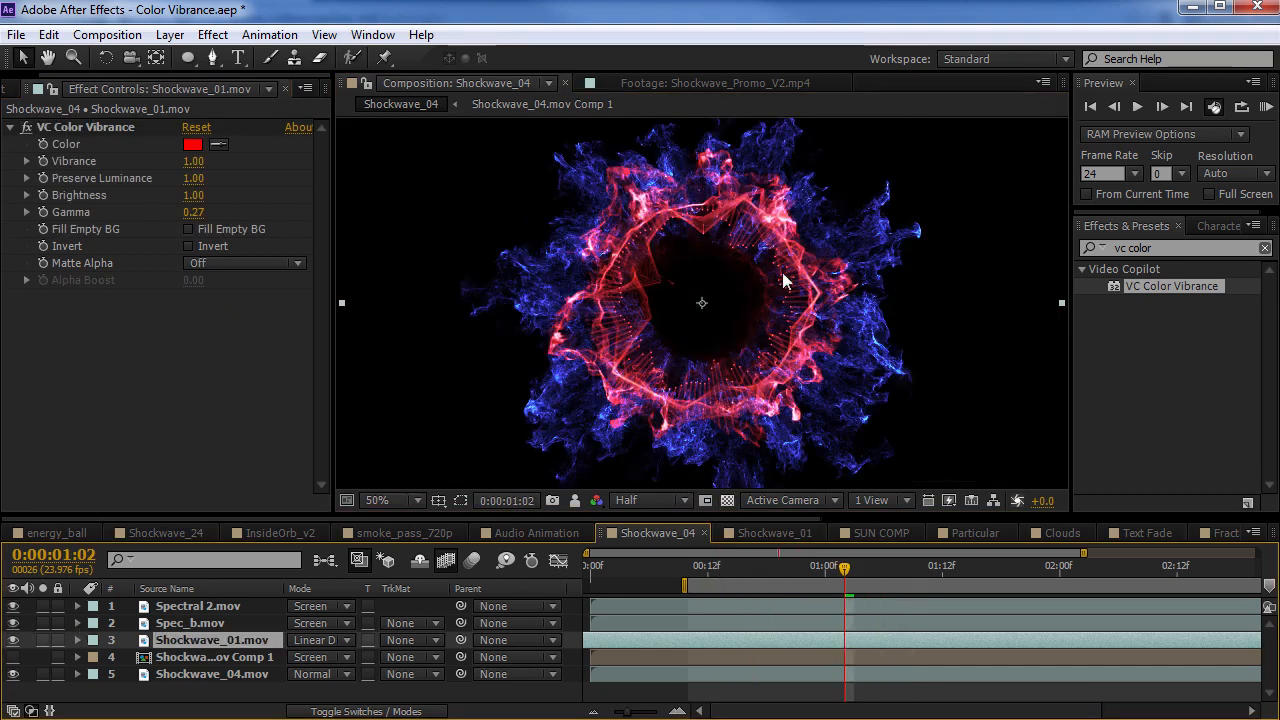
left_click(728, 501)
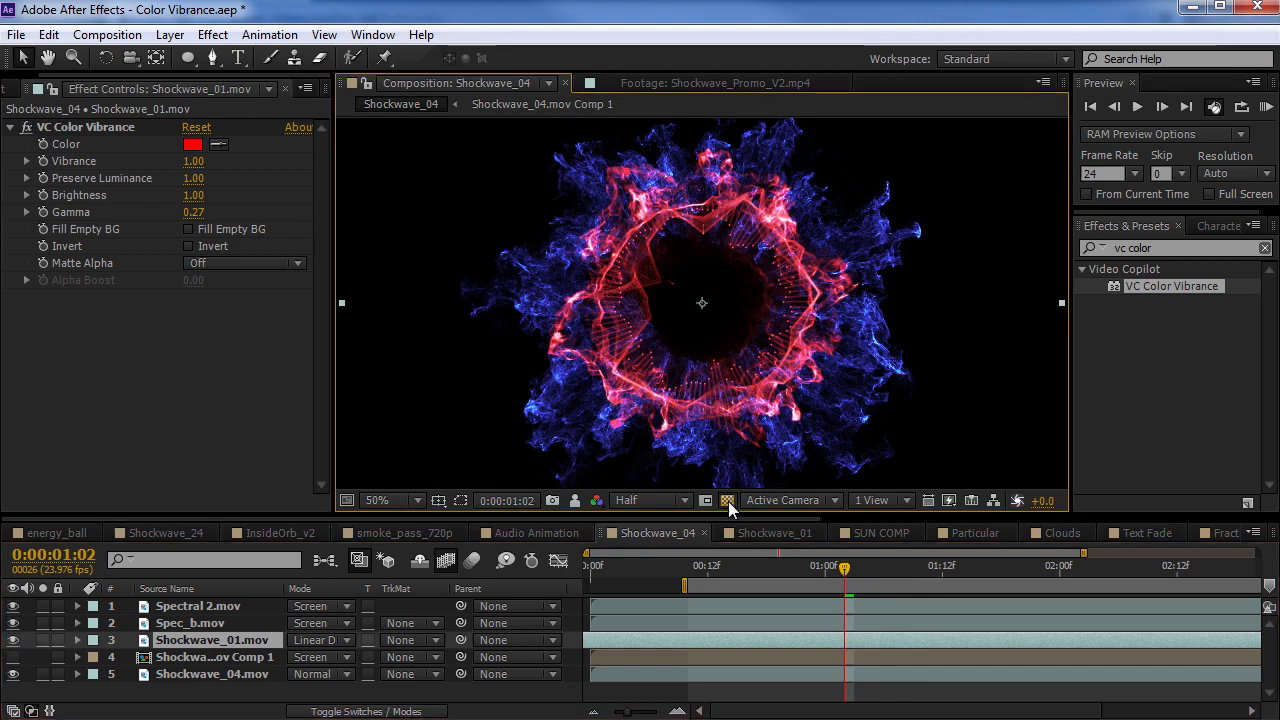
left_click(208, 605)
left_click(205, 674, "shift")
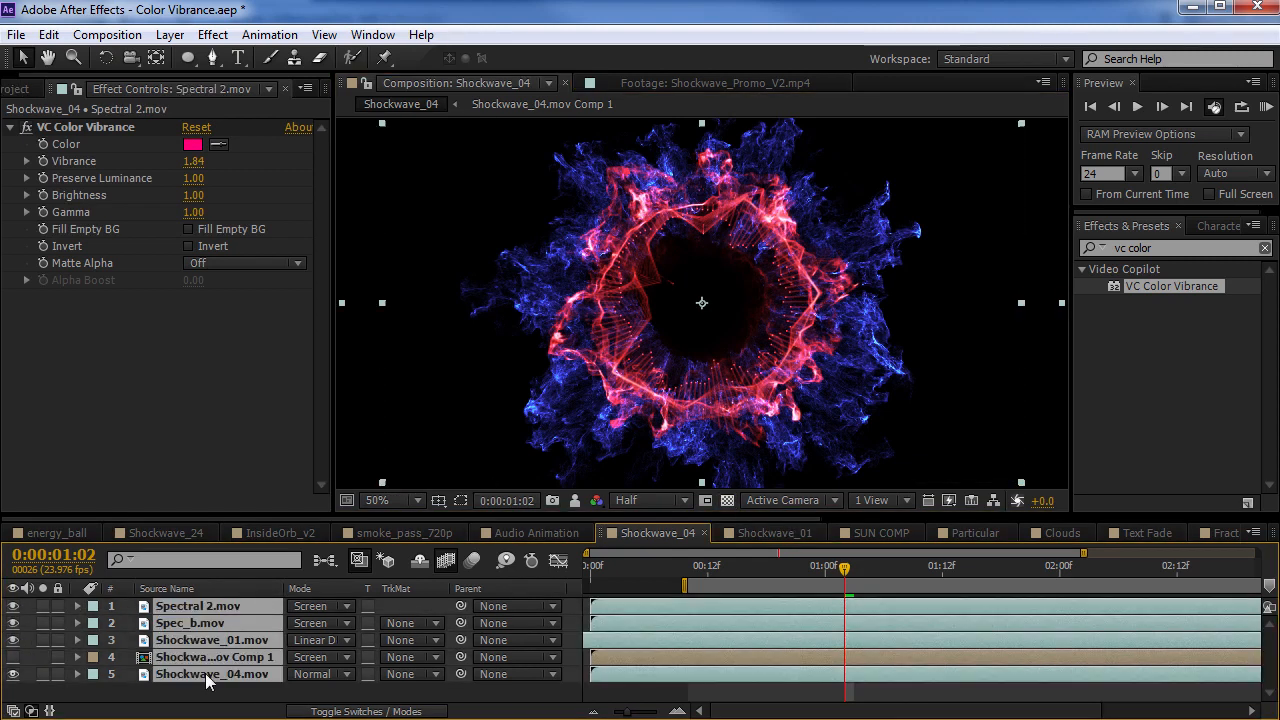
left_click(170, 34)
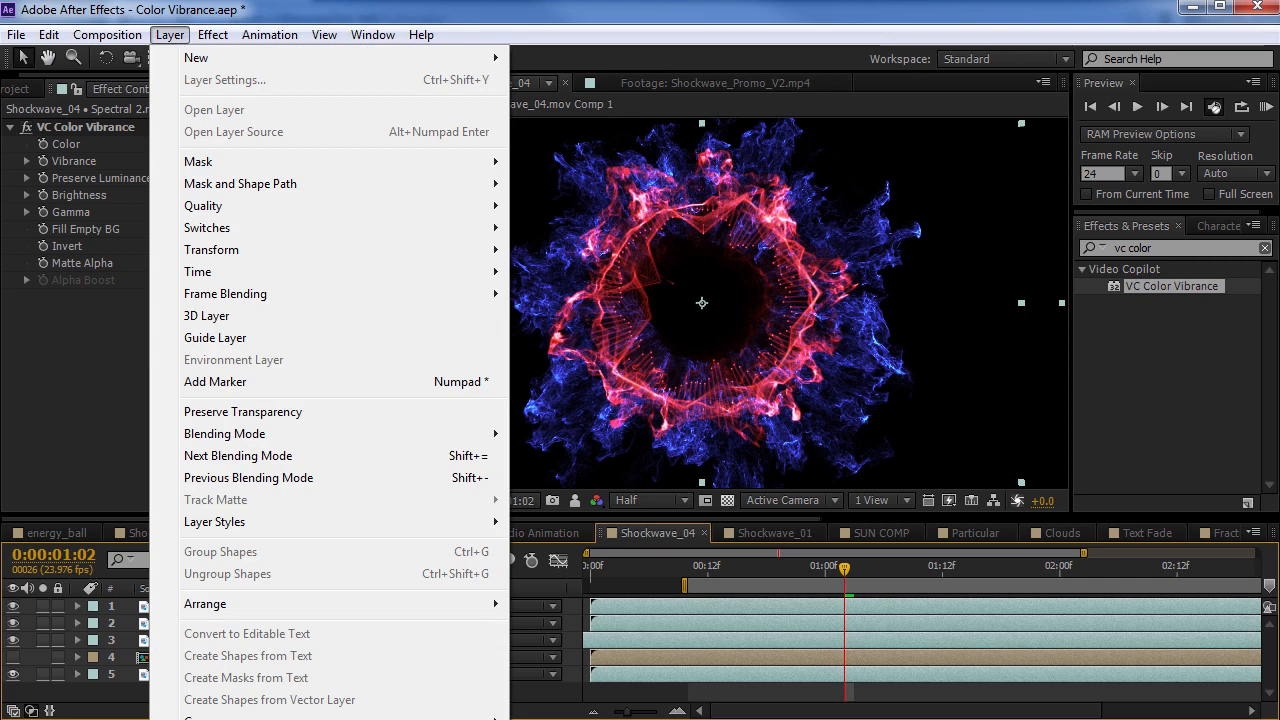
key("ctrl+shift+c")
key("Return")
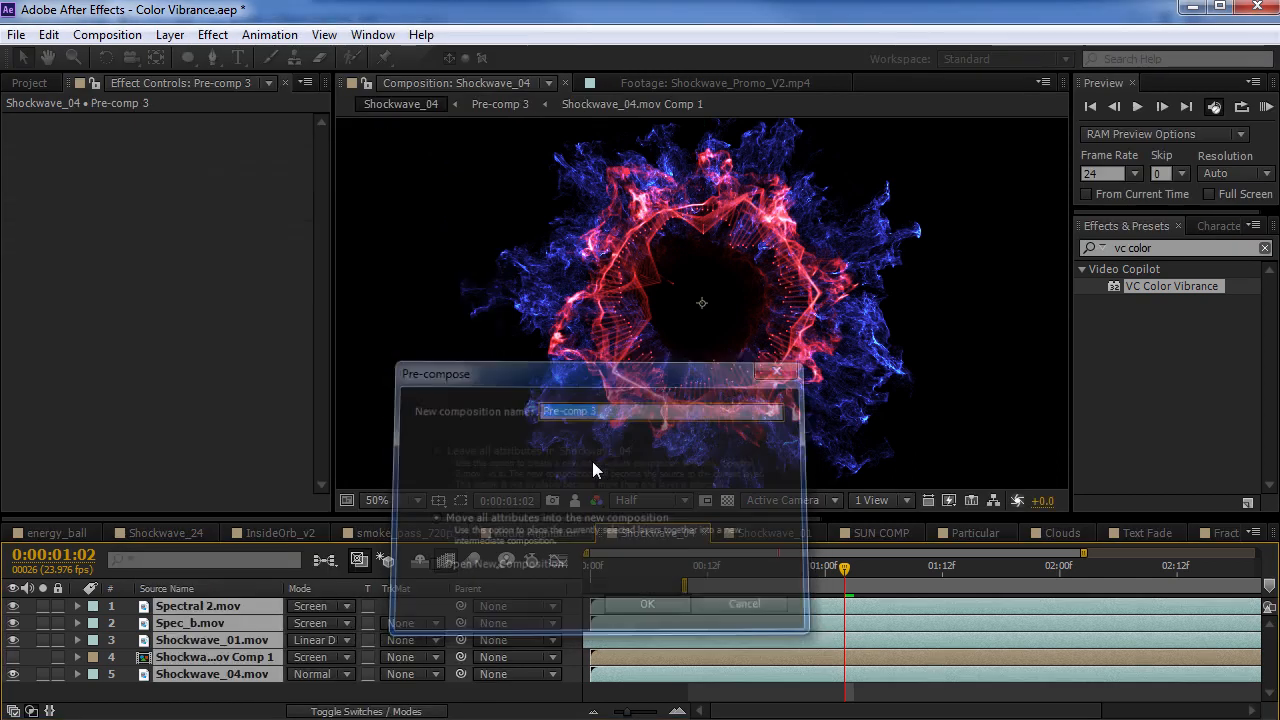
Apply VC Color Vibrance to the pre-comp with Matte Alpha set to Only, and compare it with the transparency grid on and off
left_click_drag(1161, 290, 715, 301)
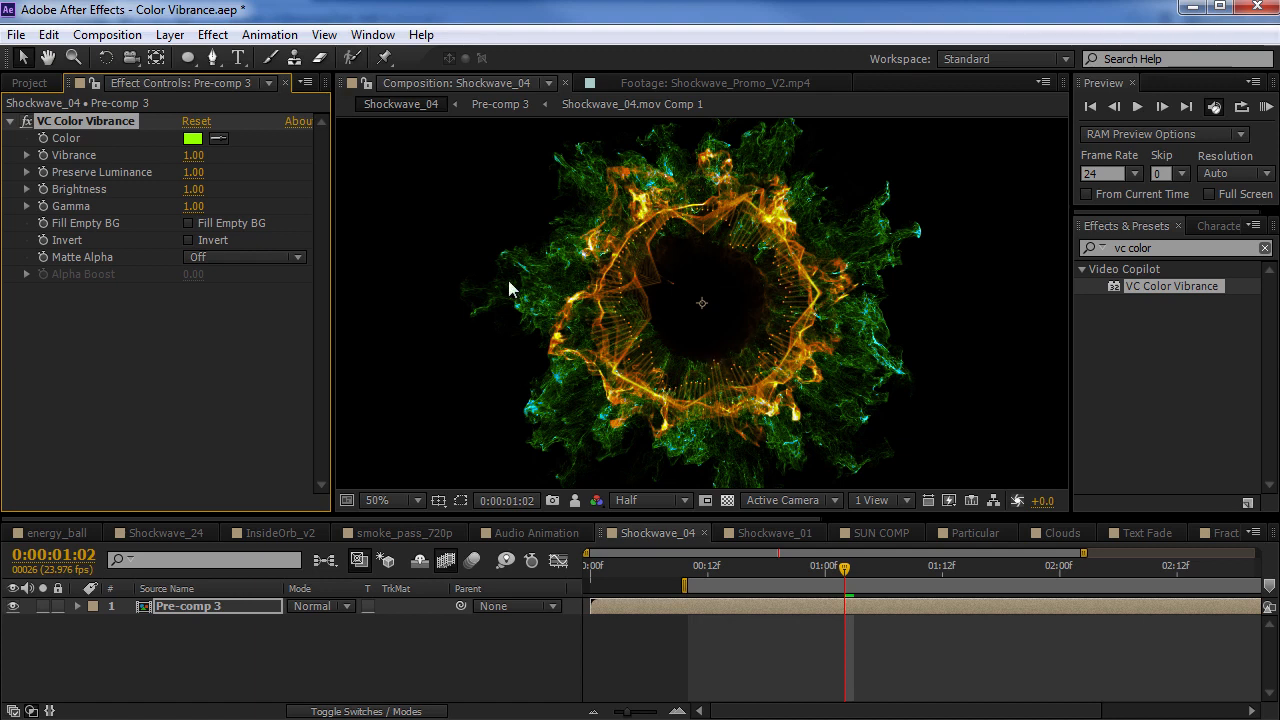
left_click(242, 259)
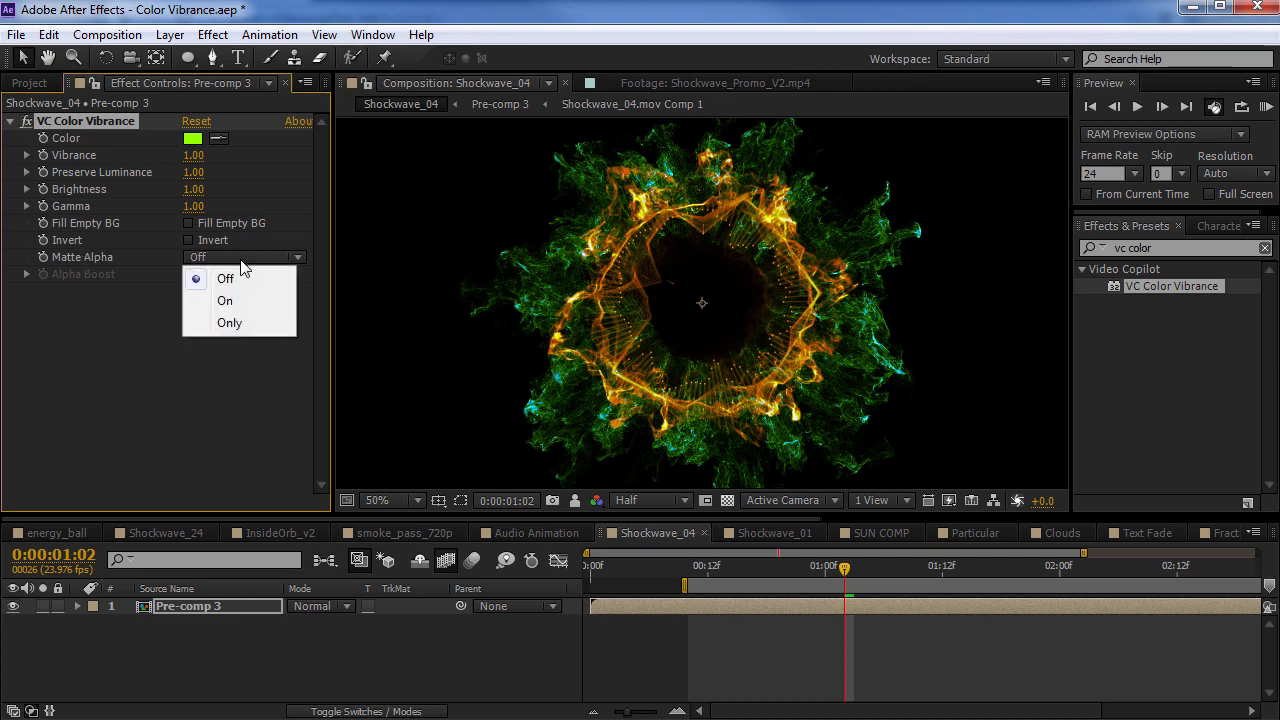
left_click(227, 322)
left_click(727, 500)
mouse_move(616, 374)
left_mouse_down()
mouse_move(637, 367)
mouse_move(565, 408)
mouse_move(624, 367)
left_mouse_up()
key("ctrl+z")
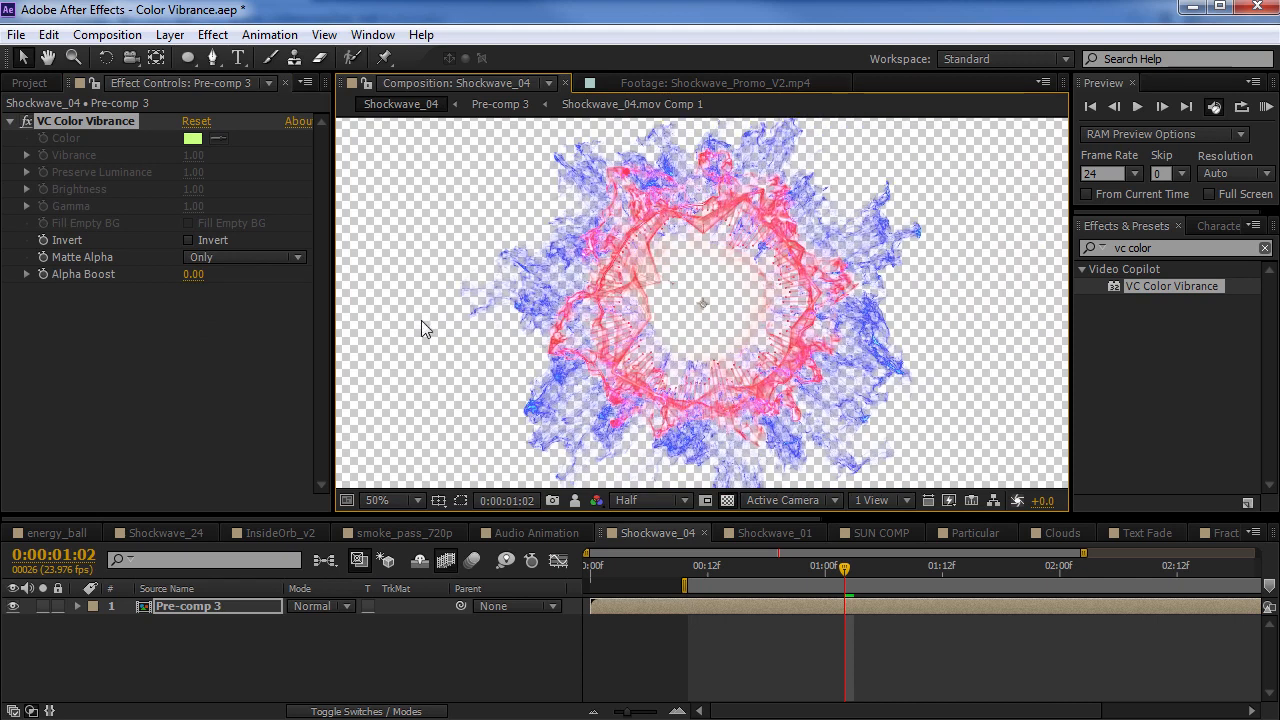
left_click(202, 258)
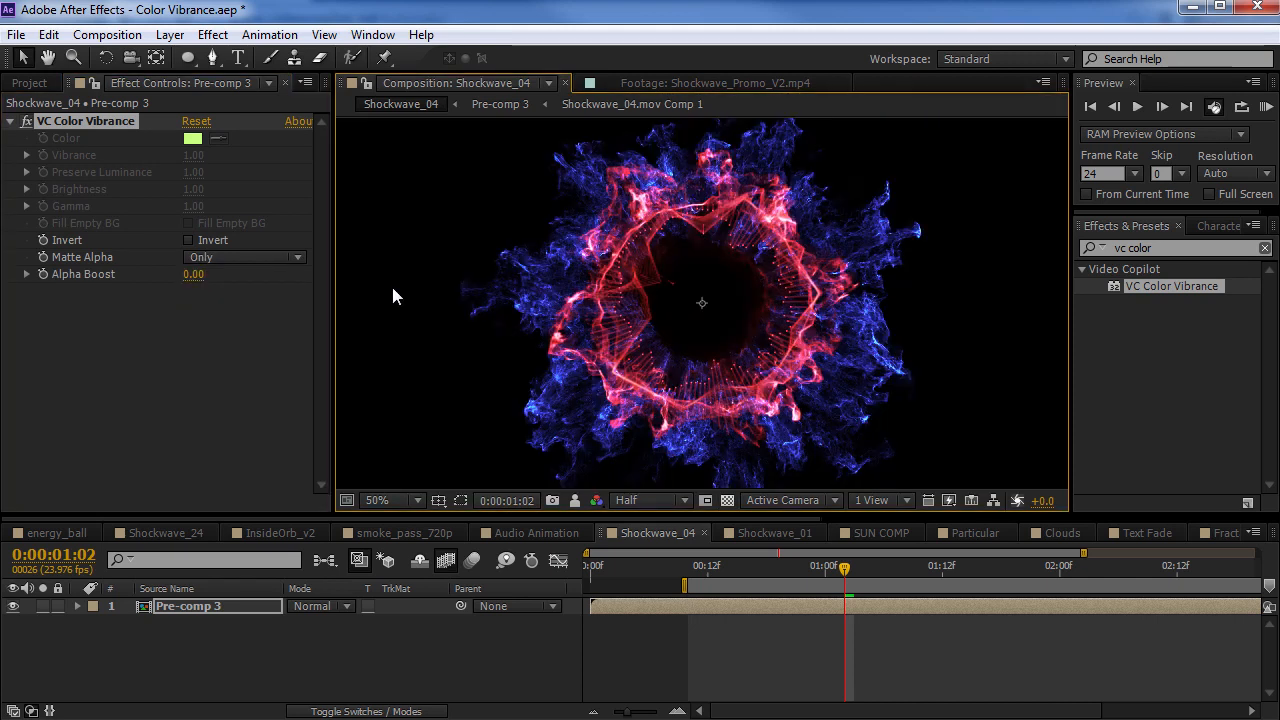